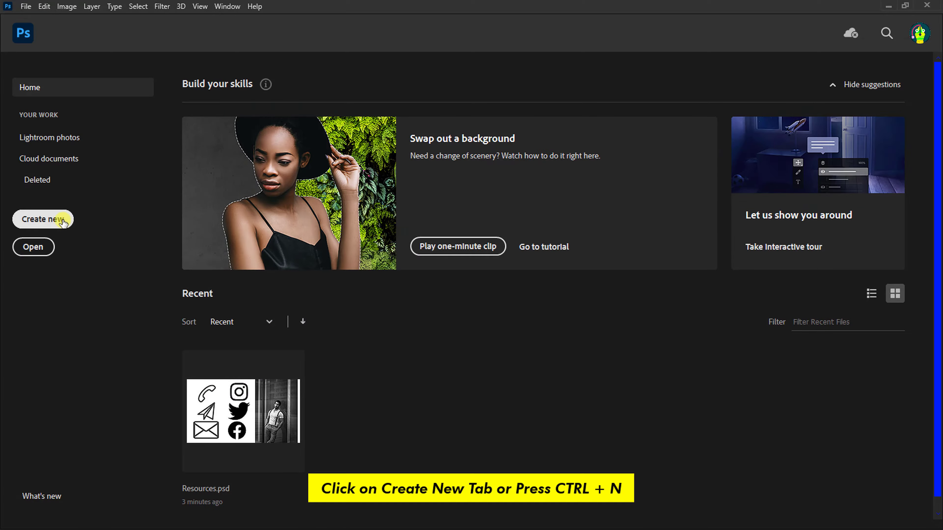
Create a new 120 × 36 inch document named Web Banner Design at 100 pixels/cm
click(59, 219)
text(Web Banner Design)
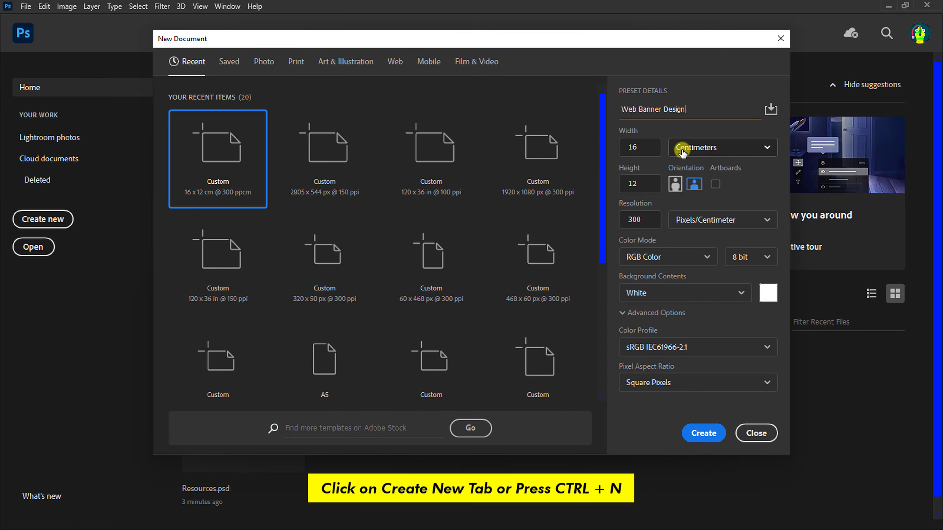
click(675, 147)
click(686, 188)
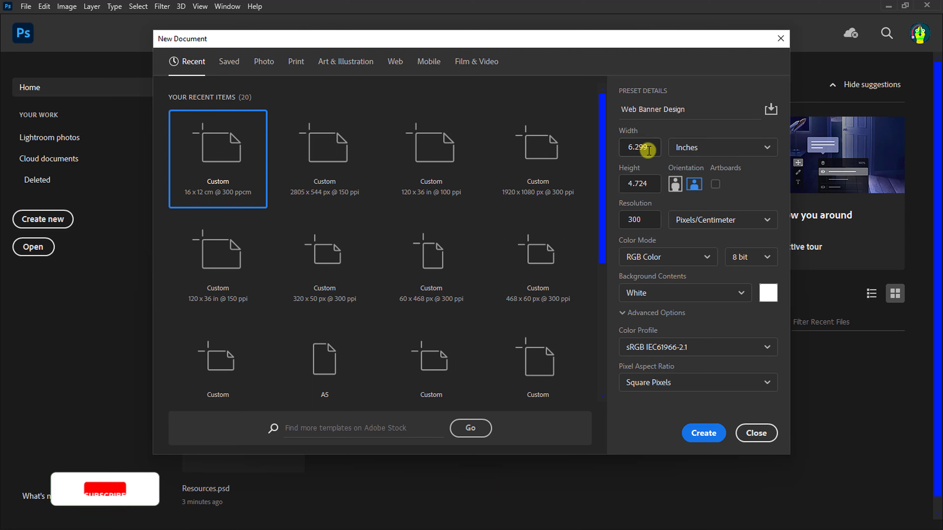
double_click(631, 147)
text(120)
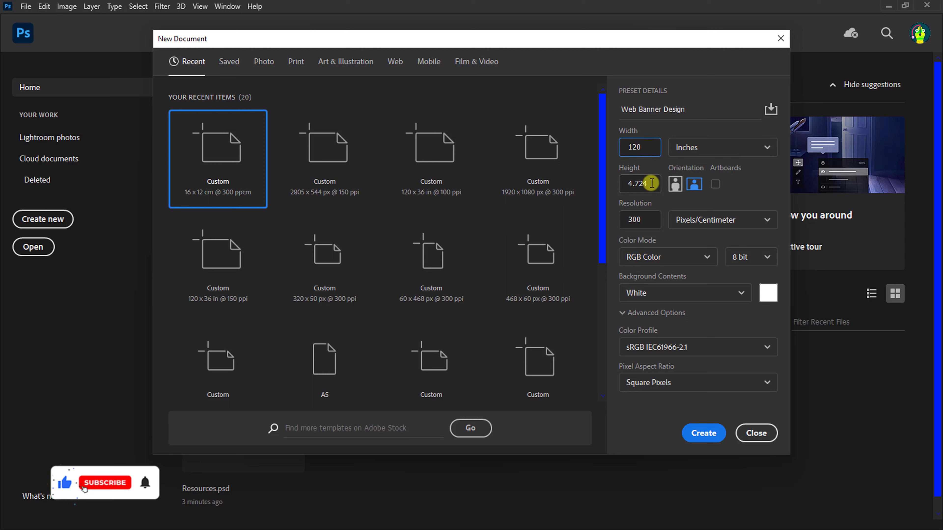
double_click(627, 184)
text(36)
double_click(626, 220)
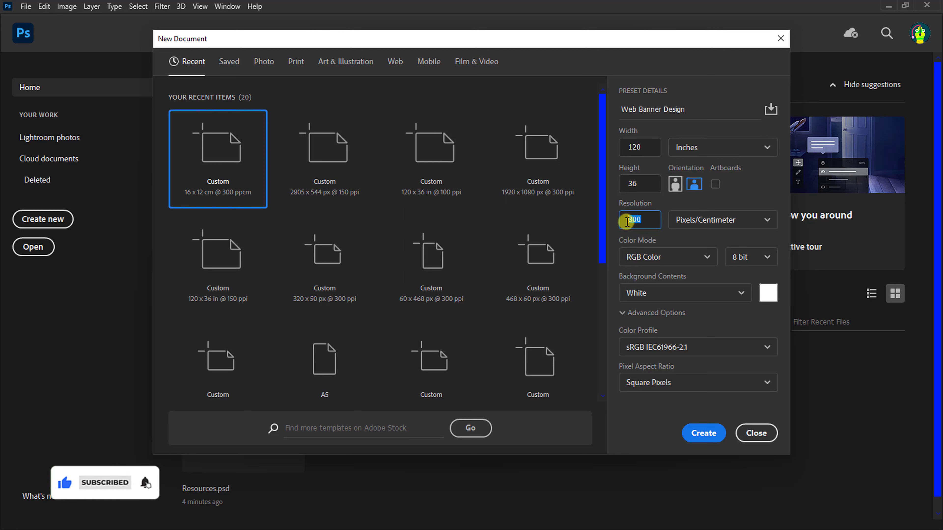
text(100)
click(689, 435)
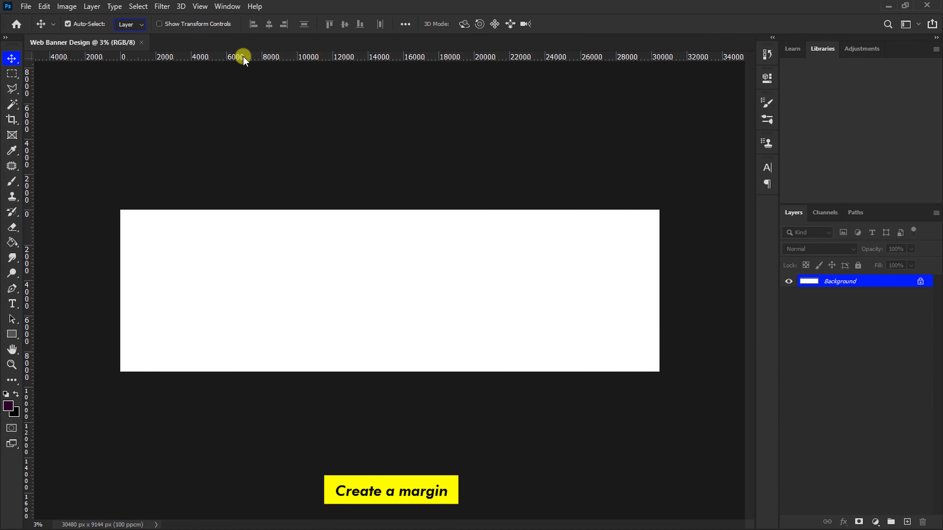
Add 50 px margin guides on all sides with a New Guide Layout
click(202, 6)
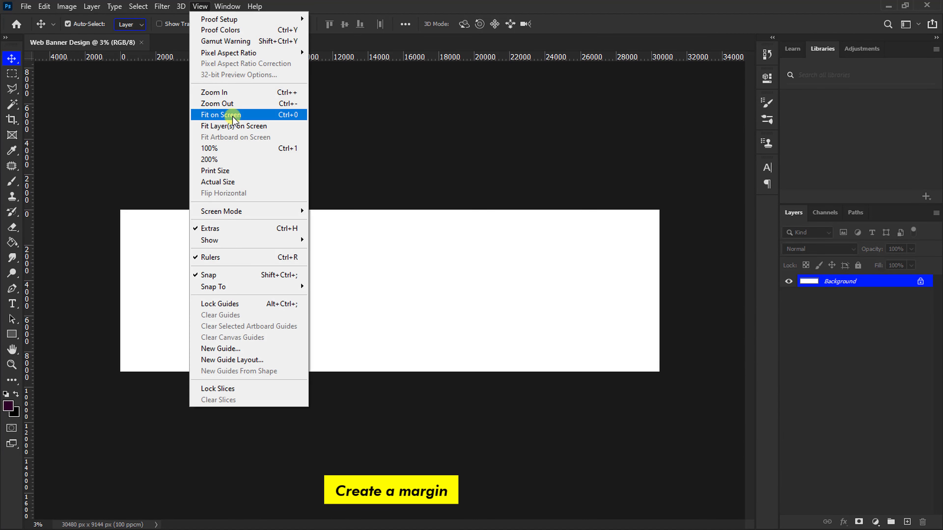
click(262, 358)
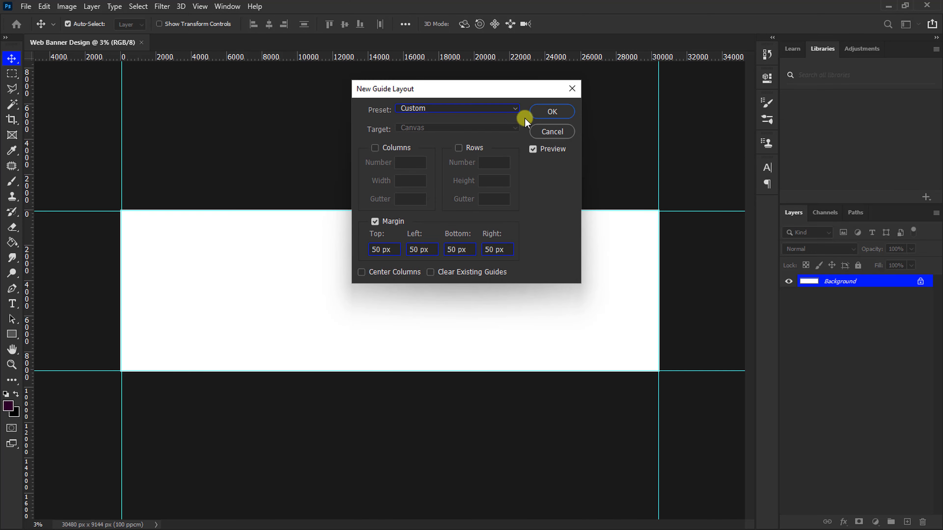
click(548, 113)
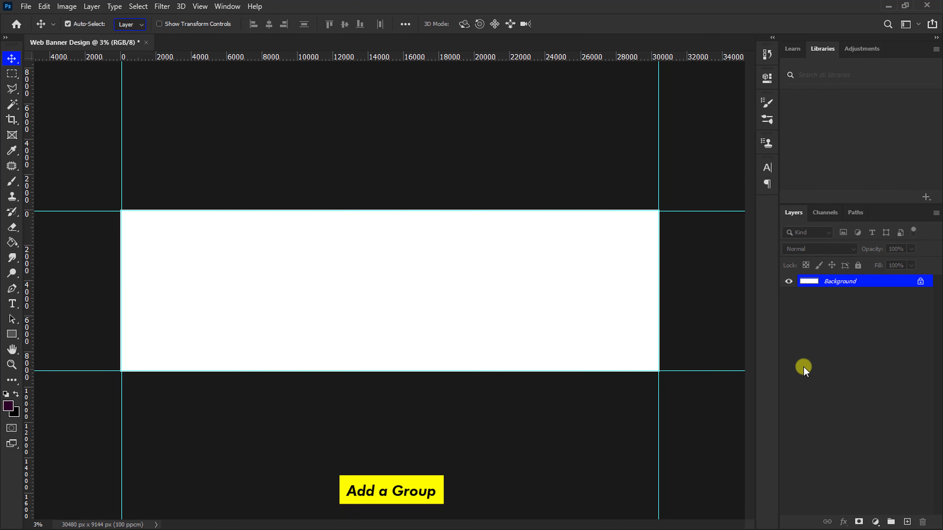
Add a new layer group named background Elements
click(892, 522)
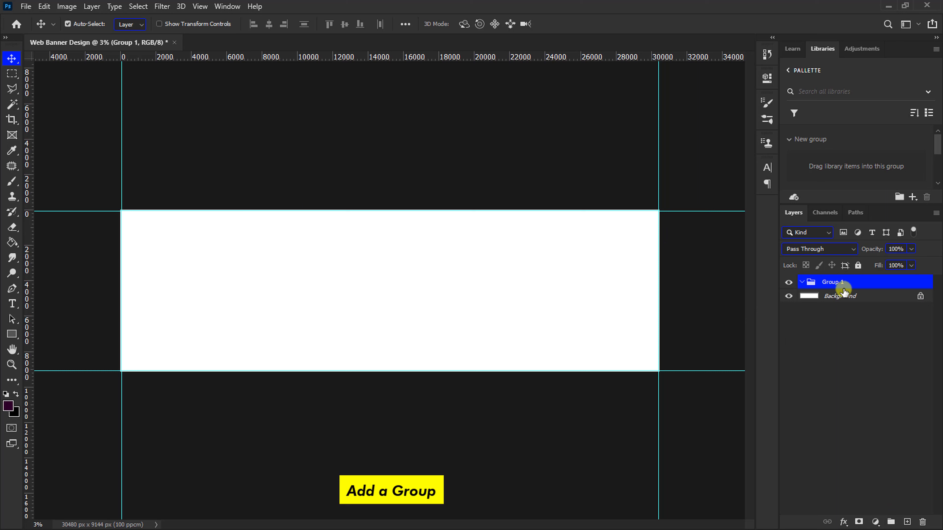
text(leme)
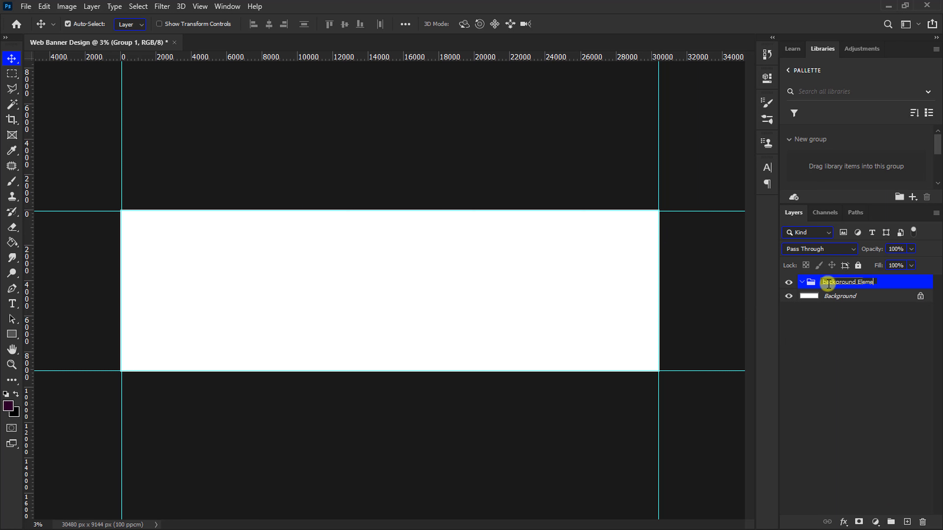
text(nts)
key(Return)
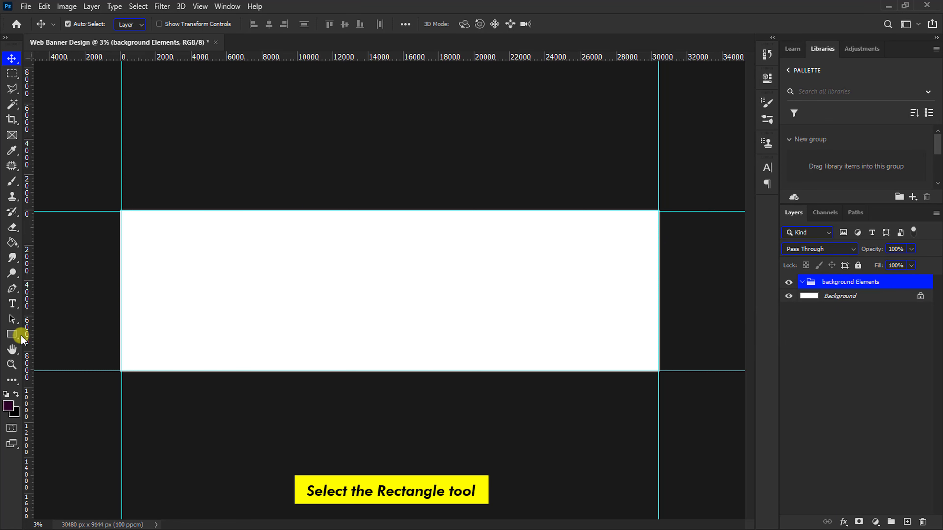
Draw a dark purple rectangle covering the whole canvas and lock its layer
click(12, 334)
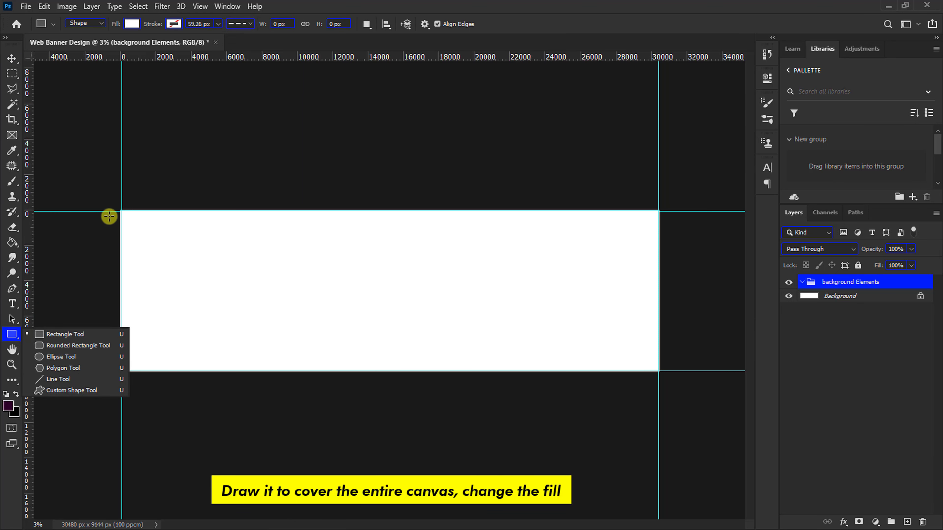
drag(104, 197, 680, 389)
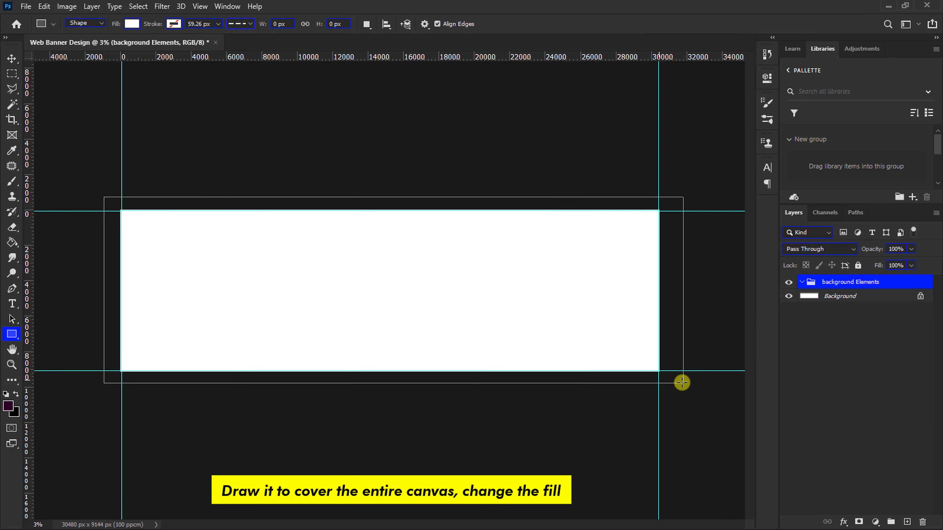
click(938, 155)
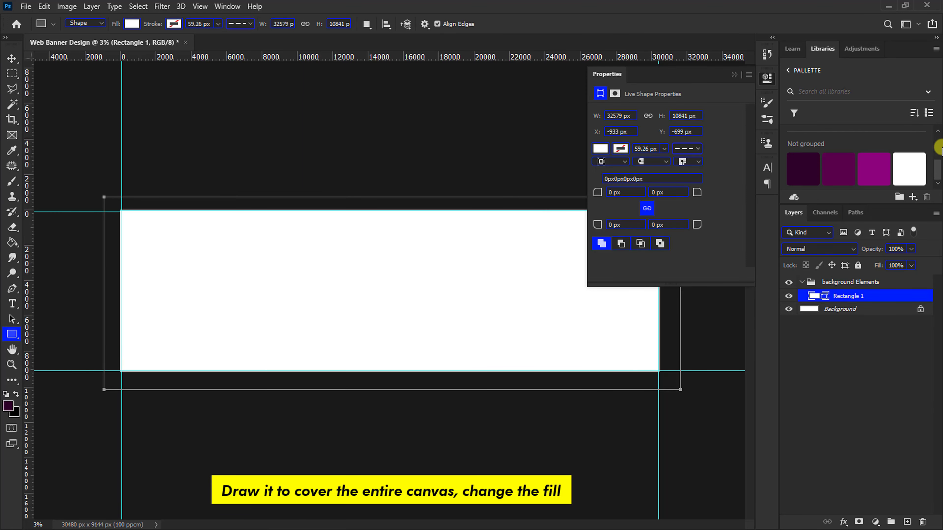
double_click(806, 172)
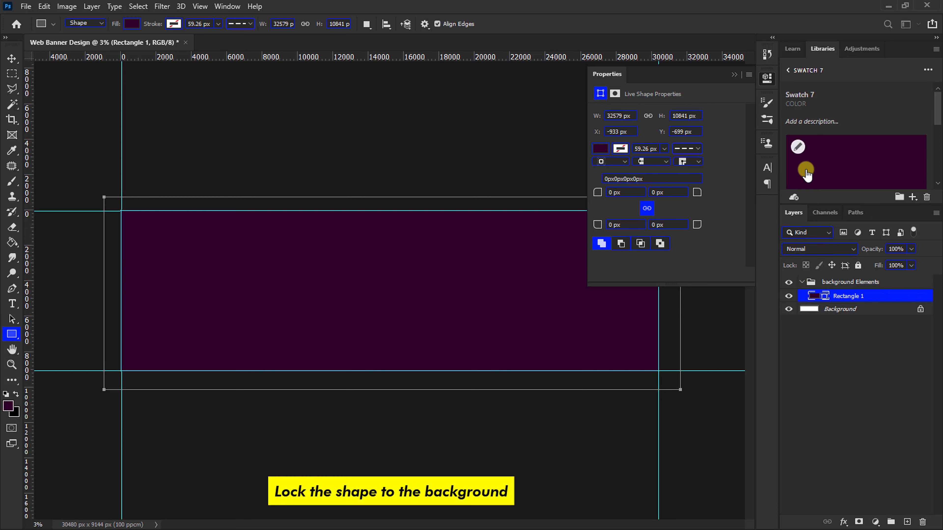
click(858, 265)
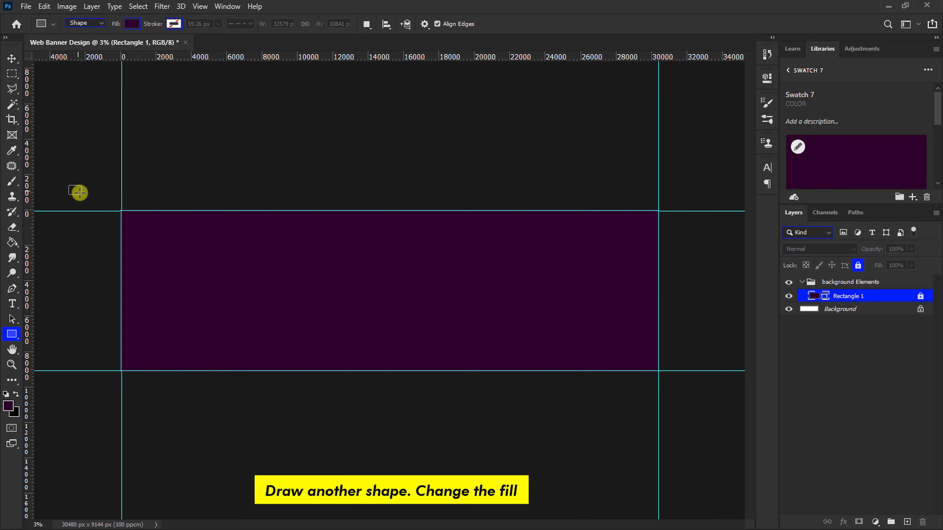
Draw a magenta rectangle at the left end and skew its bottom corner left into a wedge
drag(69, 185, 242, 404)
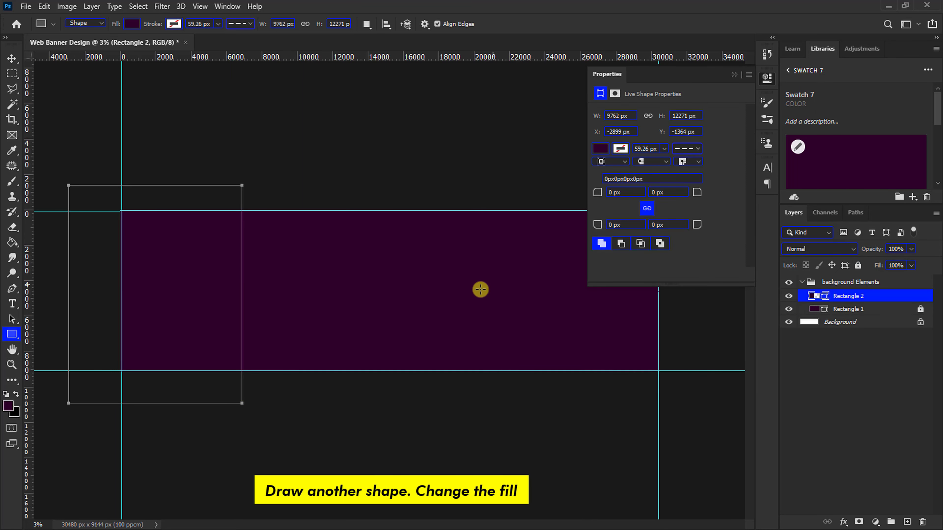
click(789, 70)
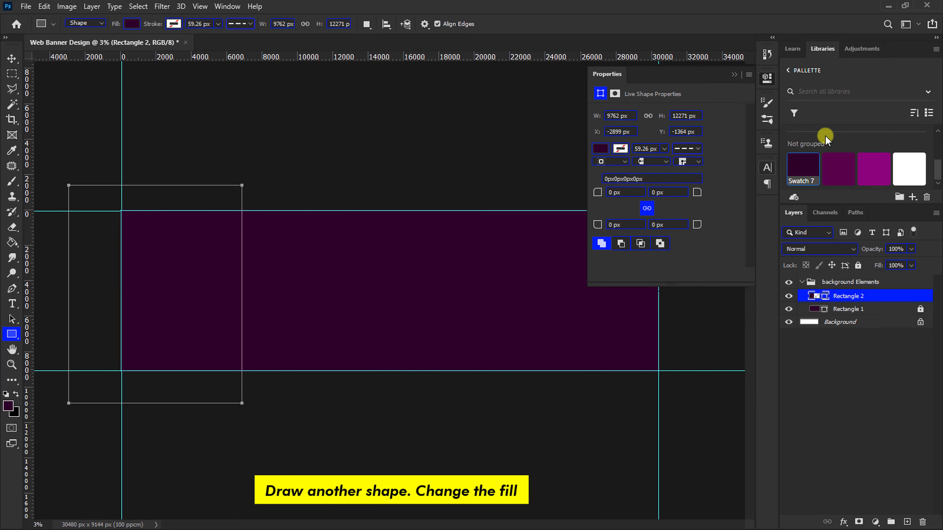
double_click(866, 167)
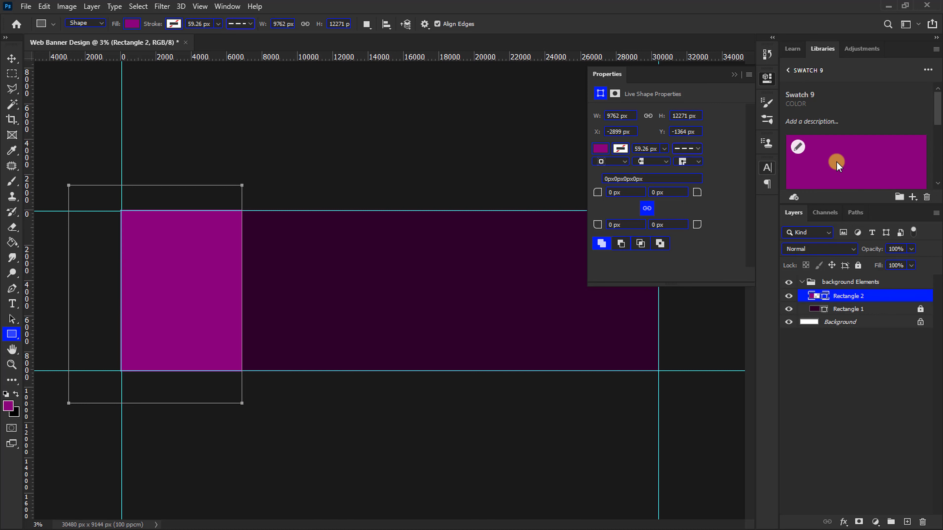
key(v)
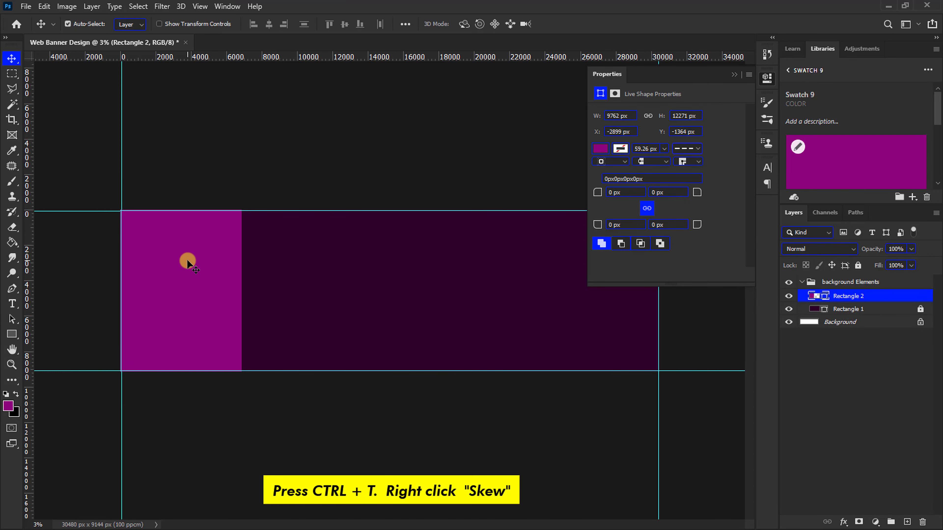
key(ctrl+t)
right_click(217, 342)
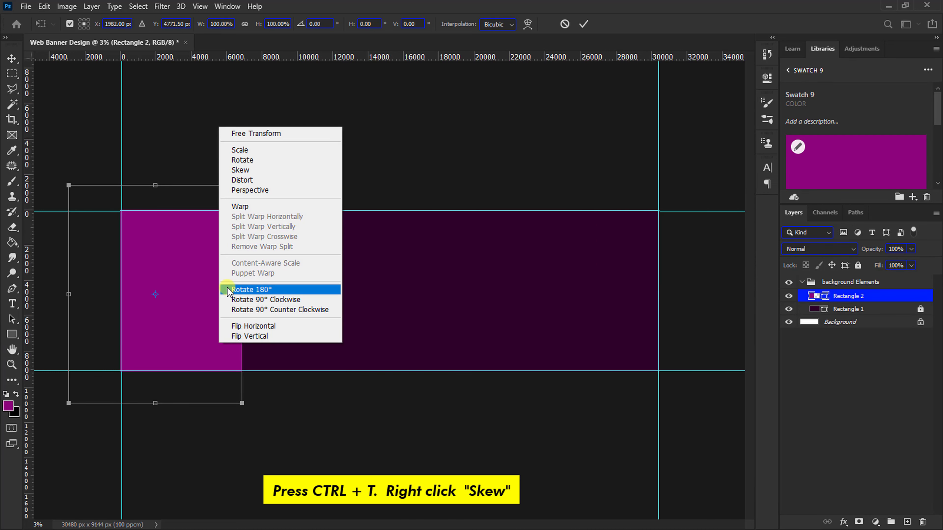
click(242, 171)
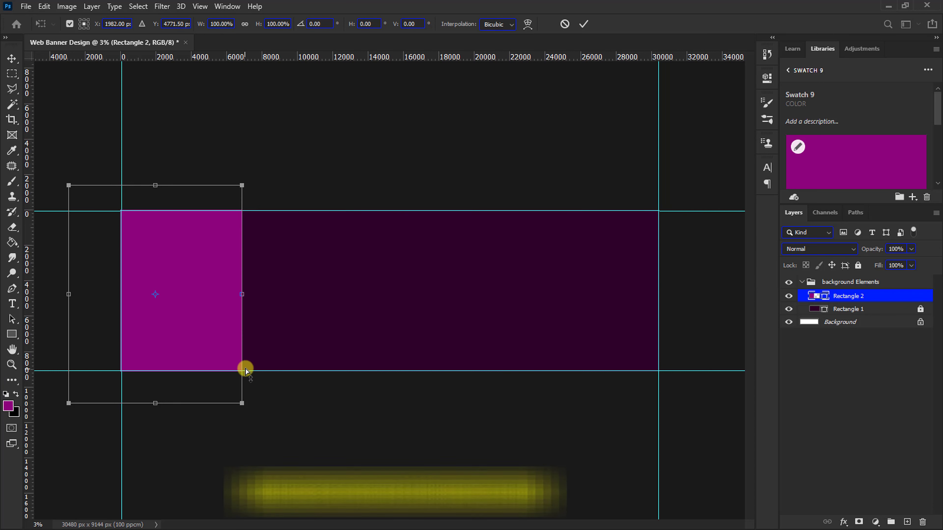
drag(241, 403, 91, 403)
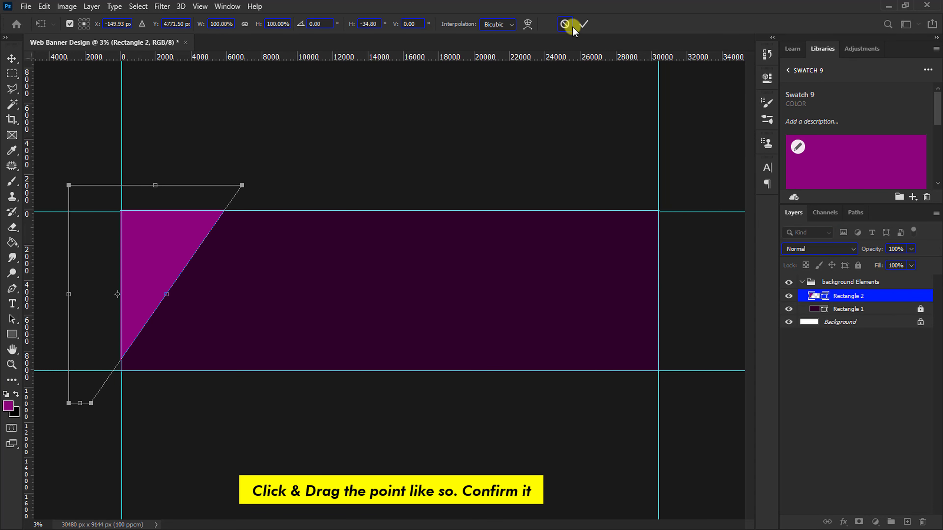
click(583, 24)
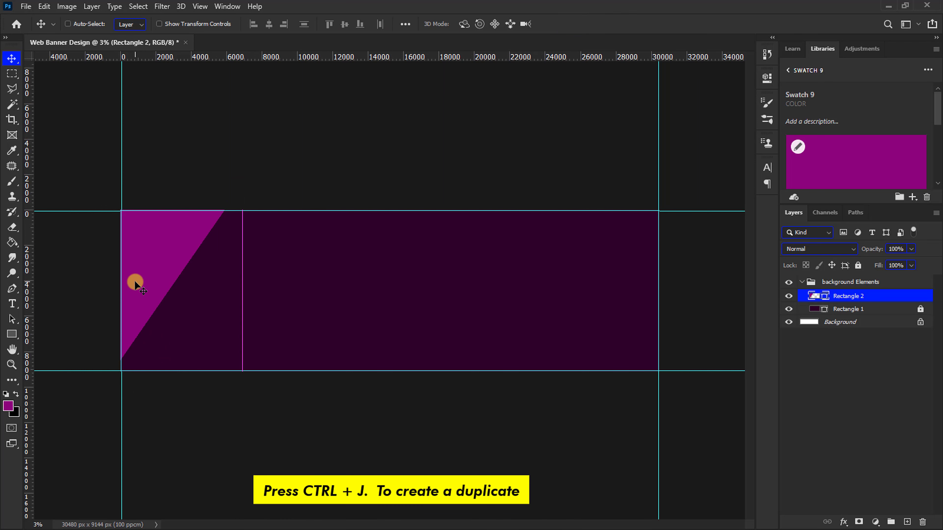
Duplicate the magenta wedge as a plum purple copy beneath it, shifted right
key(ctrl+j)
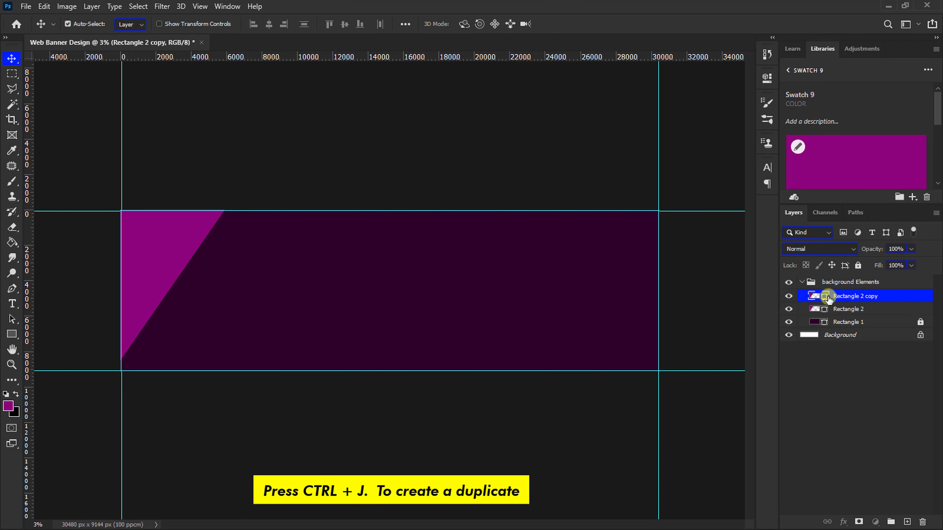
drag(828, 299, 822, 315)
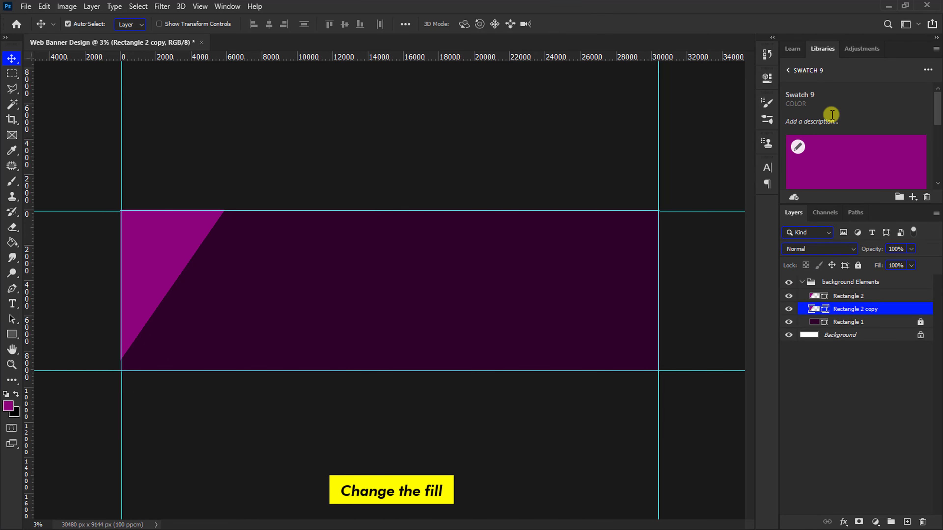
click(788, 71)
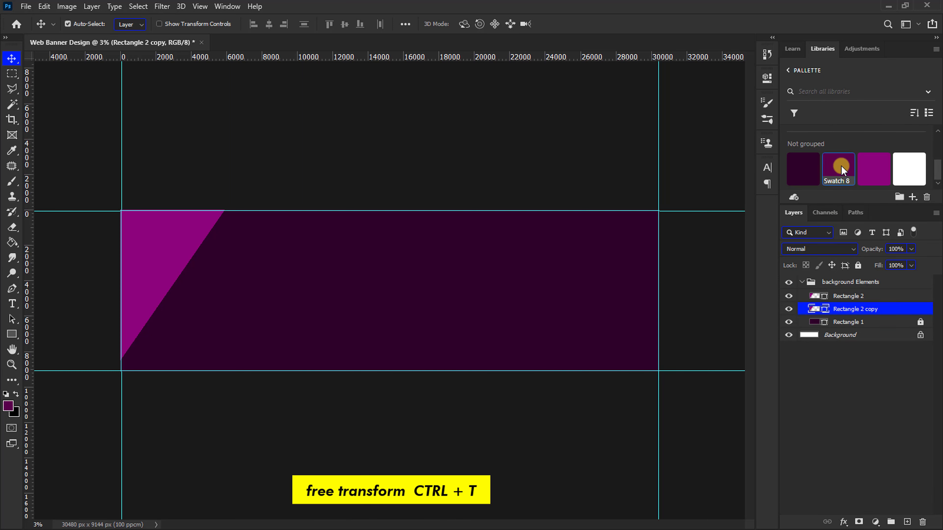
double_click(841, 165)
key(ctrl+t)
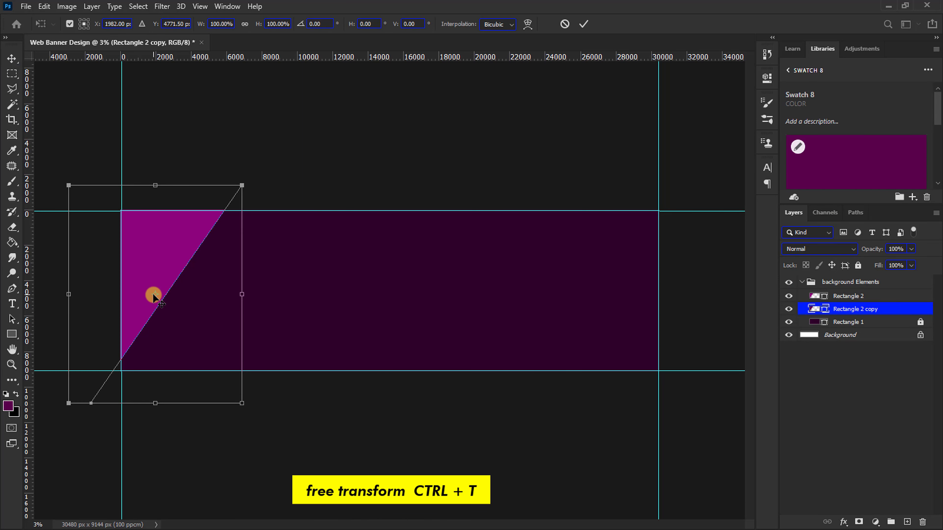
key(shift+Right)
key(shift+Right)
key(shift+Right)
key(shift+Right)
key(shift+Right)
key(shift+Right)
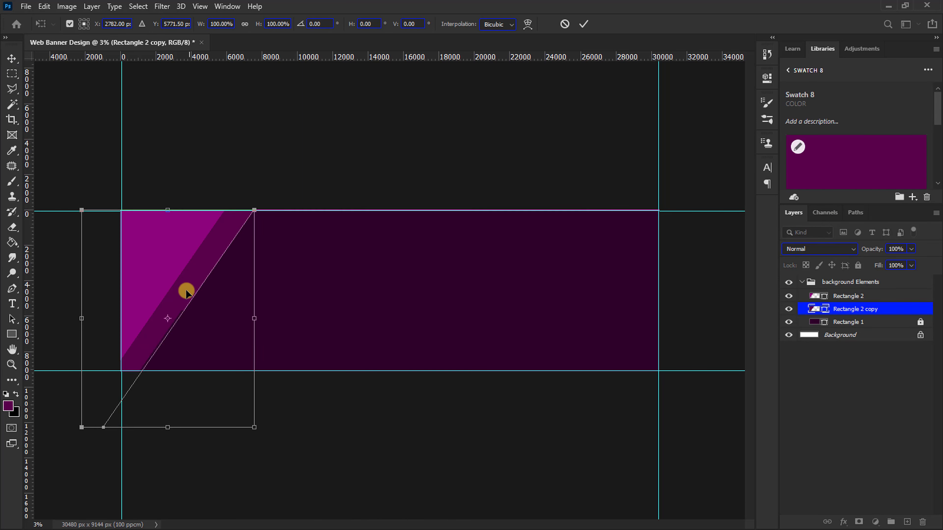
key(Return)
Make a white copy of the wedge, moved up the diagonal and layered above the plum copy
key(ctrl+j)
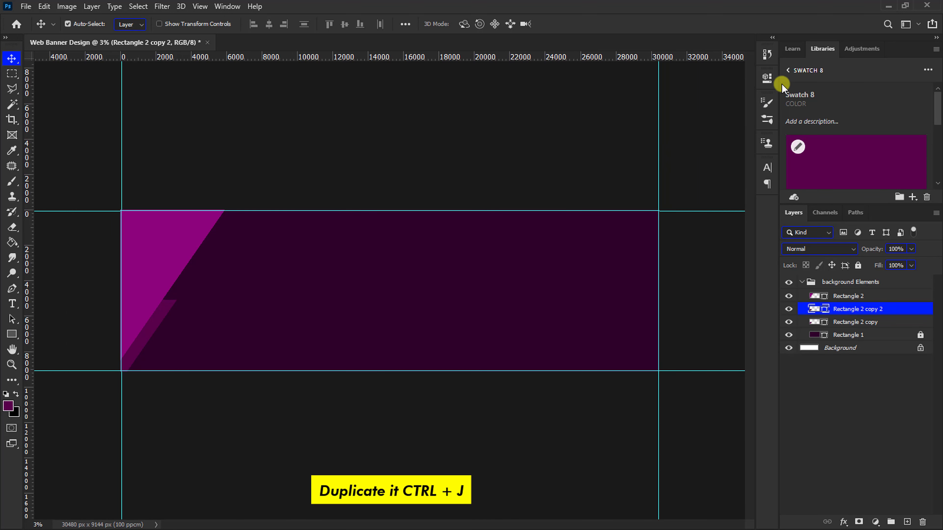
click(789, 71)
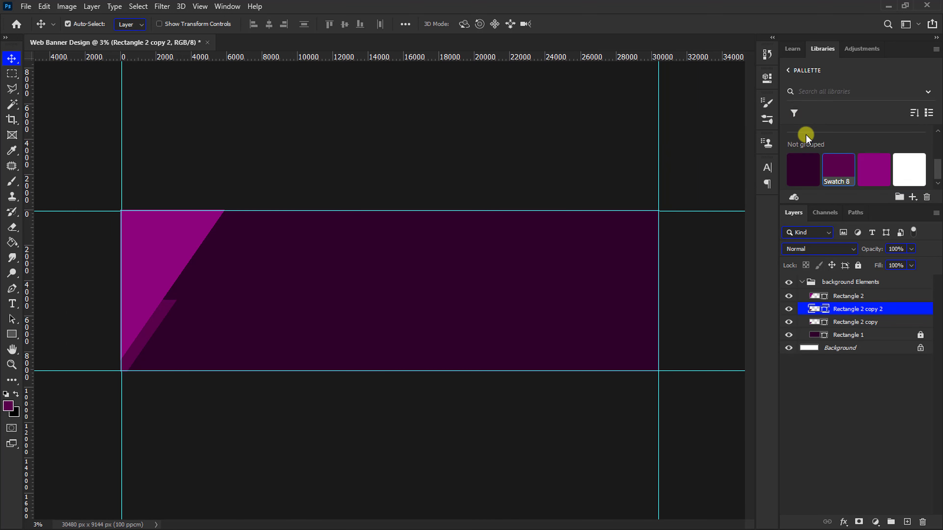
double_click(900, 163)
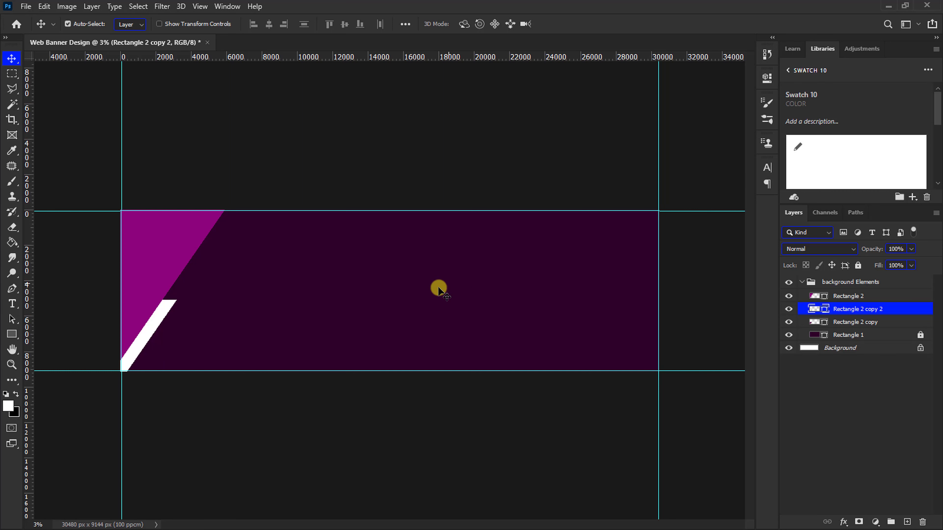
drag(154, 330, 214, 277)
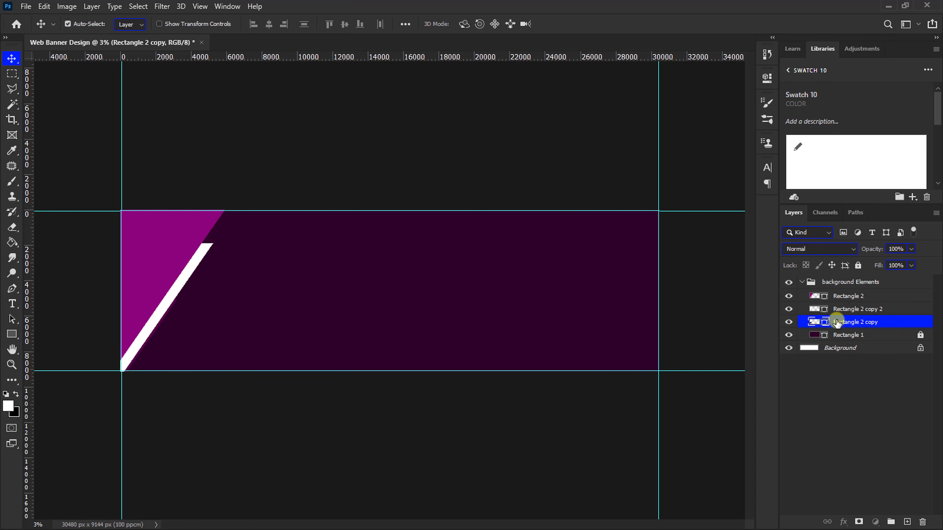
drag(837, 322, 838, 303)
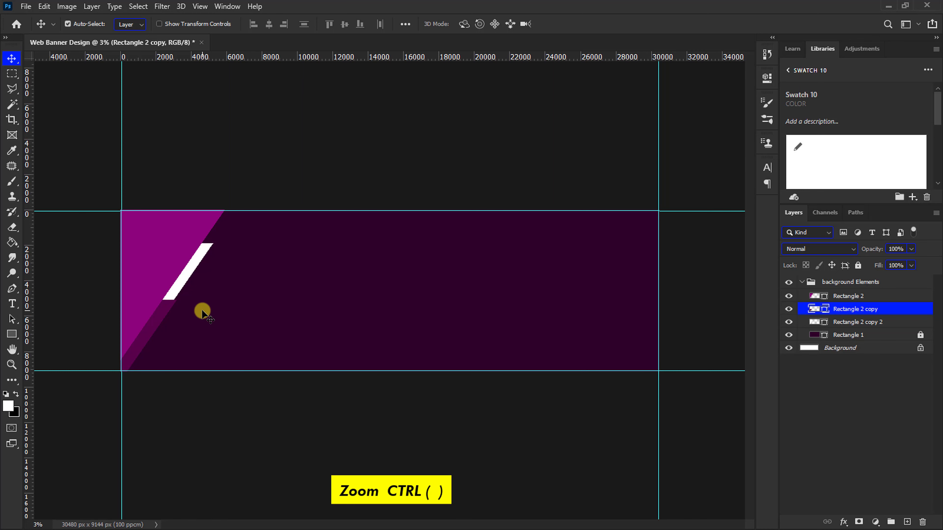
Zoom in on the left corner and nudge the white stripe into place
key(ctrl+plus)
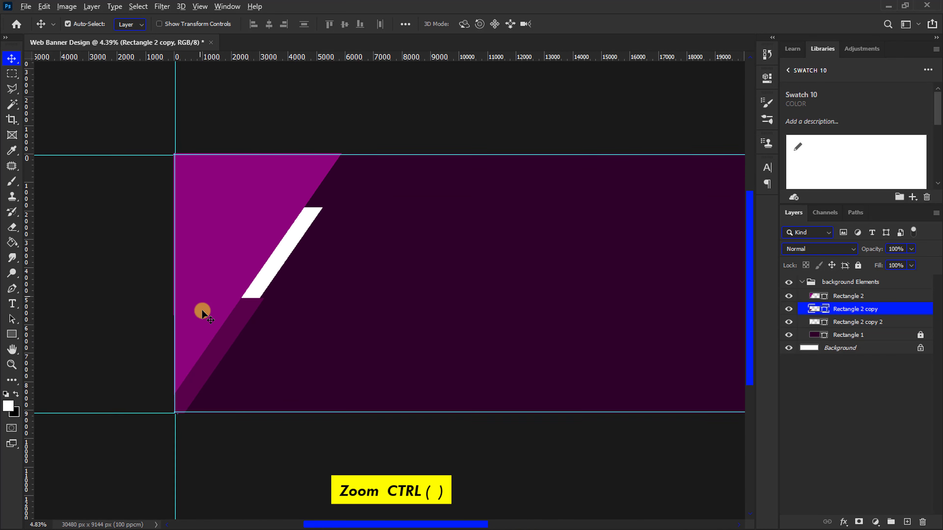
key(ctrl+plus)
drag(297, 259, 265, 295)
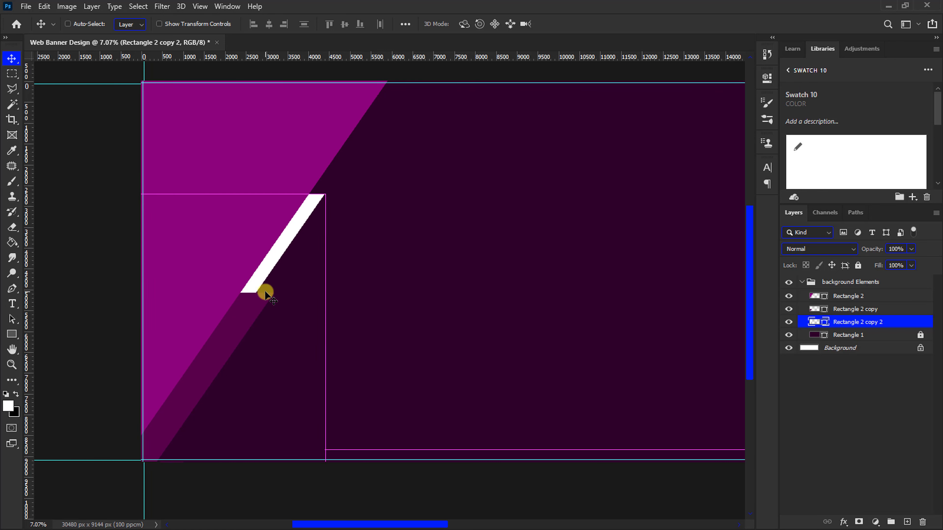
scroll(265, 295, down, 3)
scroll(265, 294, right, 3)
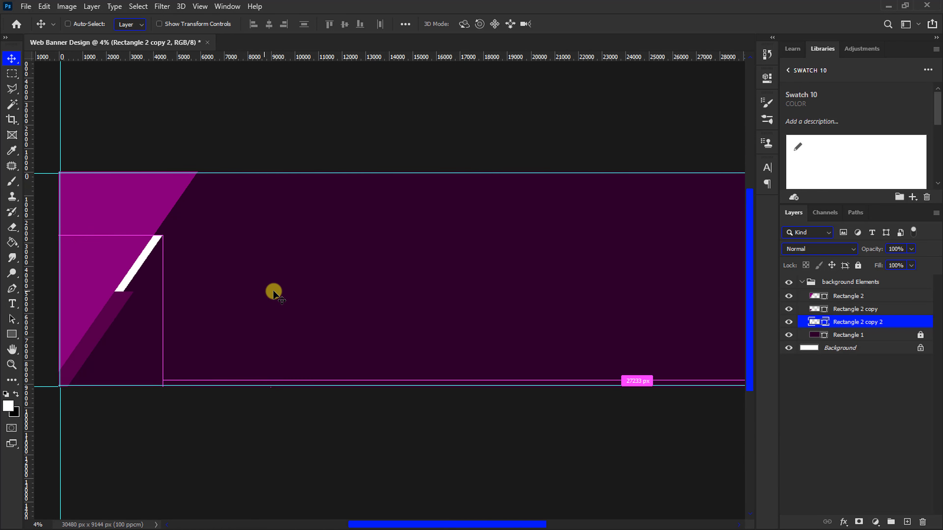
scroll(271, 291, right, 2)
Draw a tall white rectangle across the banner's middle, above the base rectangle
click(842, 337)
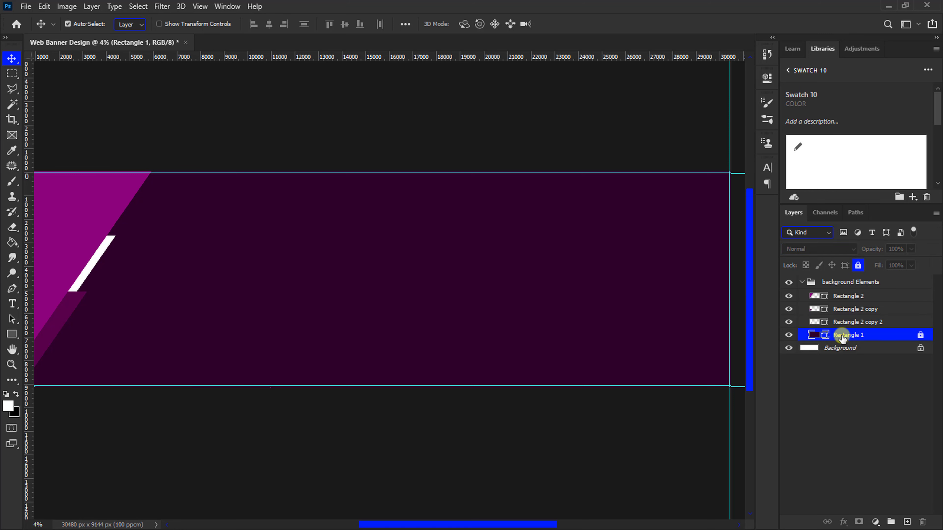
click(12, 334)
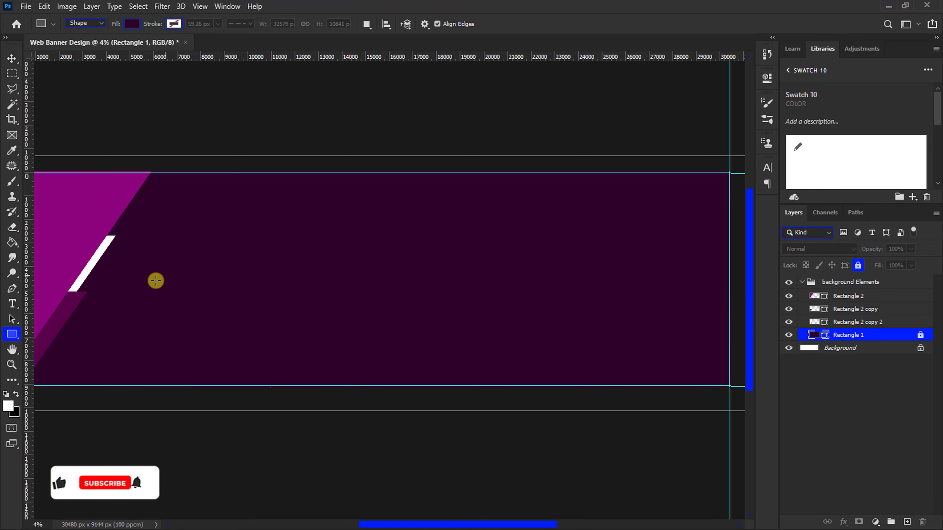
mouse_move(314, 137)
mouse_down()
mouse_move(531, 303)
mouse_move(613, 386)
mouse_up()
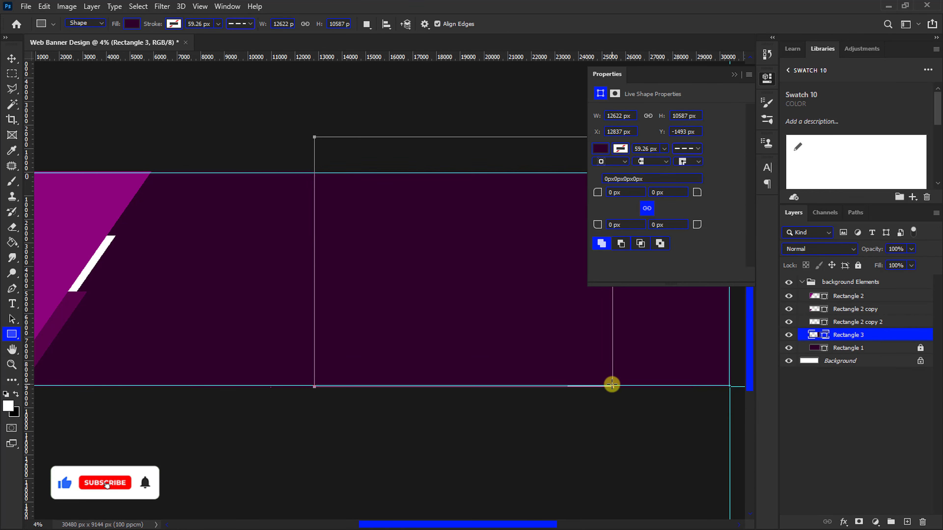
click(783, 71)
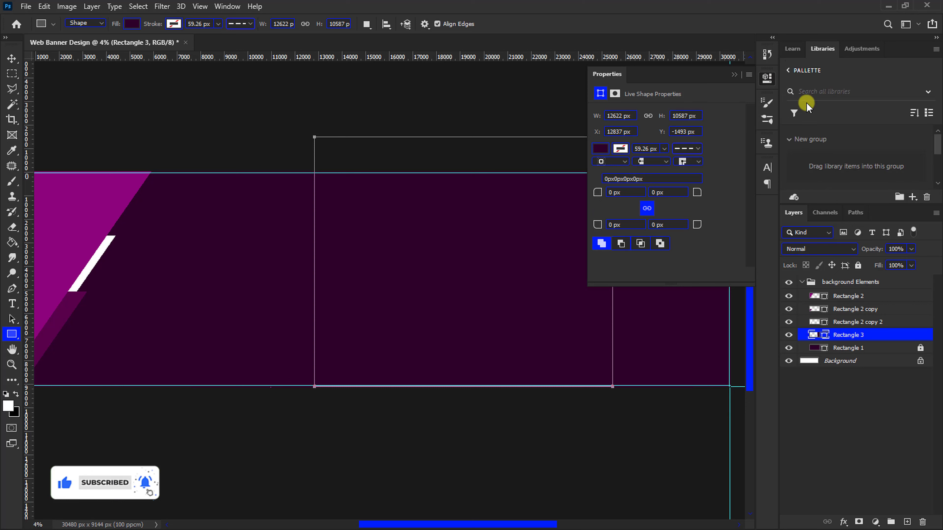
click(899, 167)
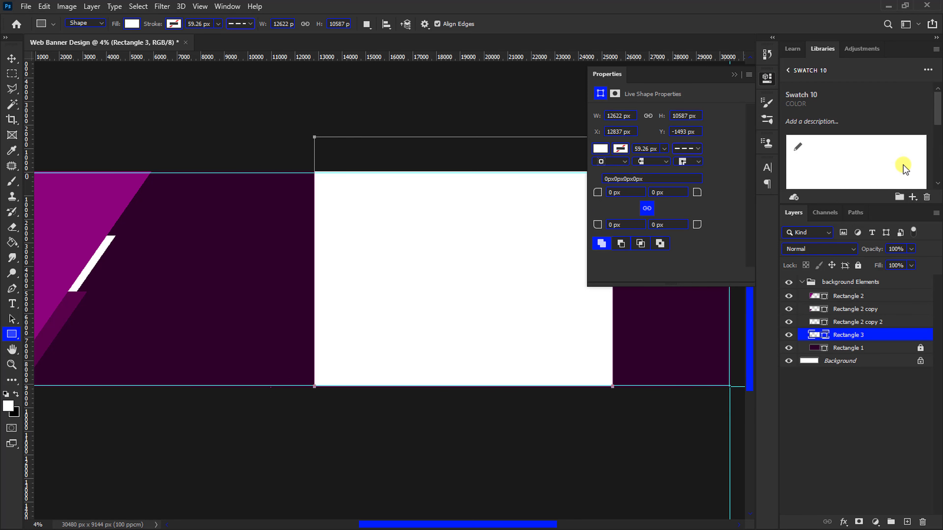
Skew the white rectangle into a right-slanting parallelogram and scale it proportionally to 89%
key(ctrl+t)
right_click(502, 208)
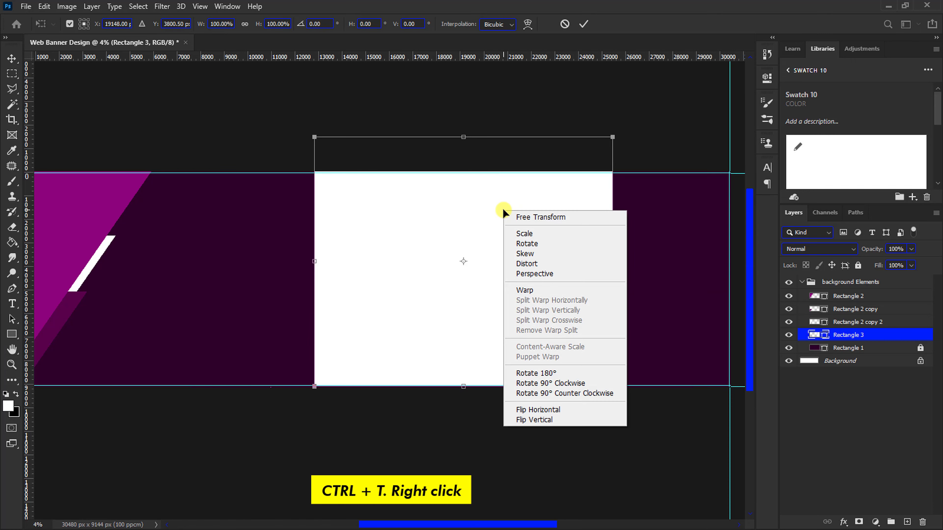
click(524, 255)
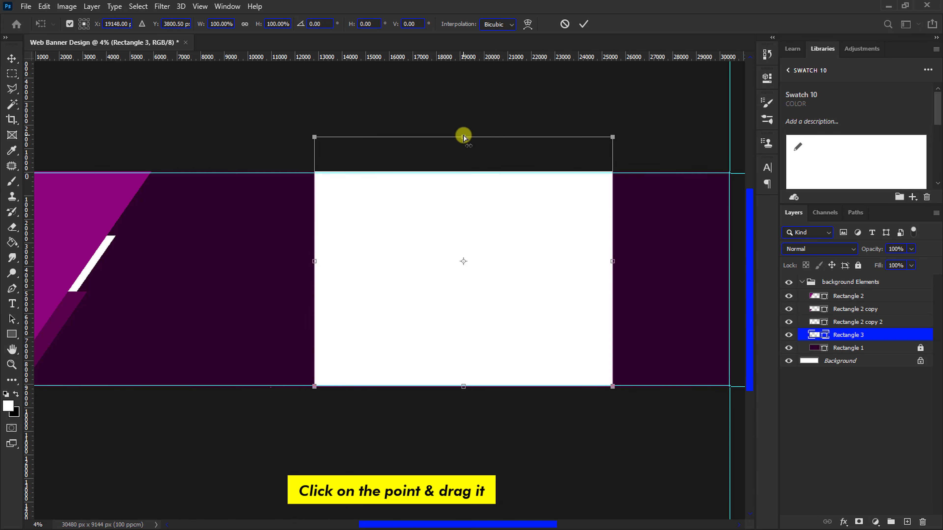
mouse_move(463, 137)
mouse_down()
mouse_move(631, 183)
mouse_move(601, 179)
mouse_up()
key(Return)
key(ctrl+t)
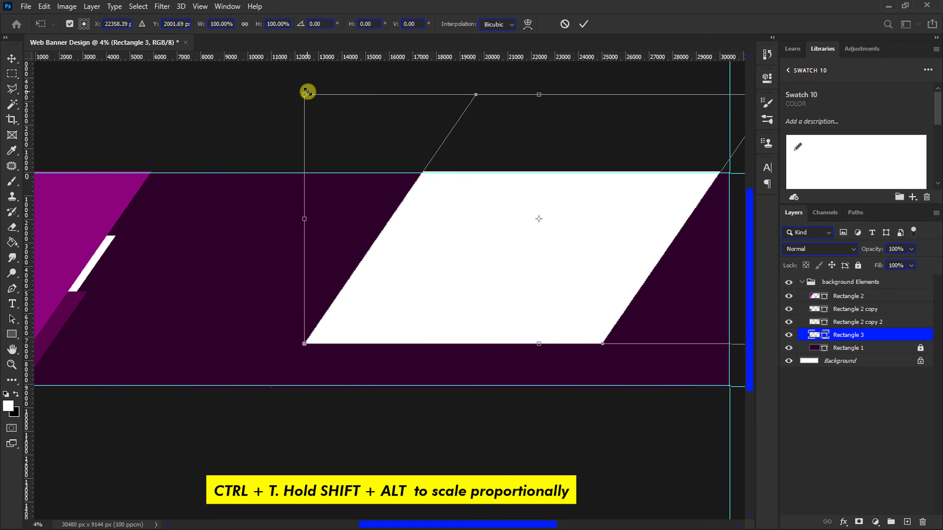
drag(308, 92, 330, 108)
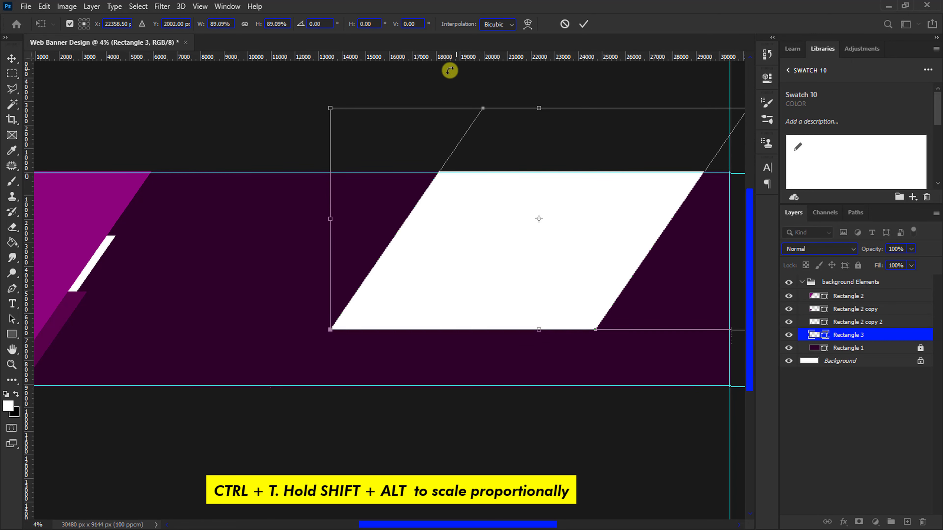
click(583, 25)
Duplicate the white parallelogram as a magenta copy placed beneath it
key(ctrl+j)
key(ctrl)
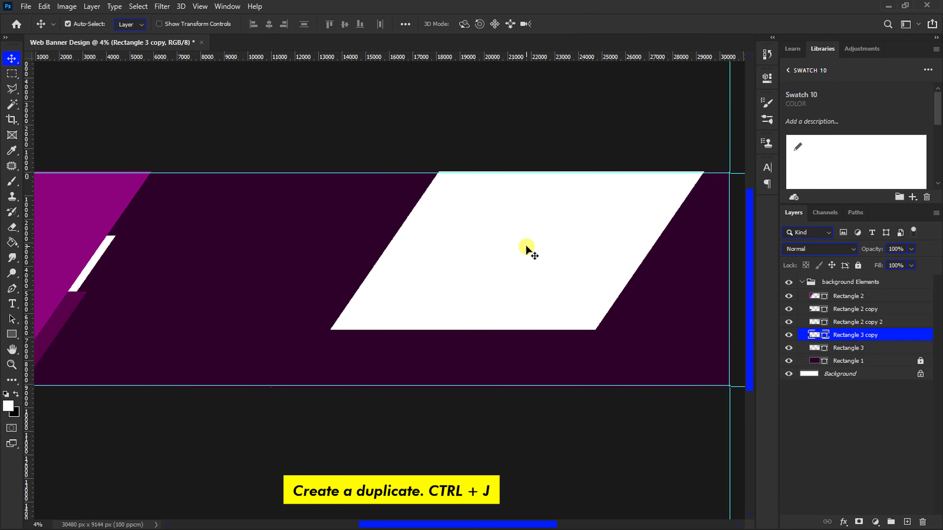
click(788, 70)
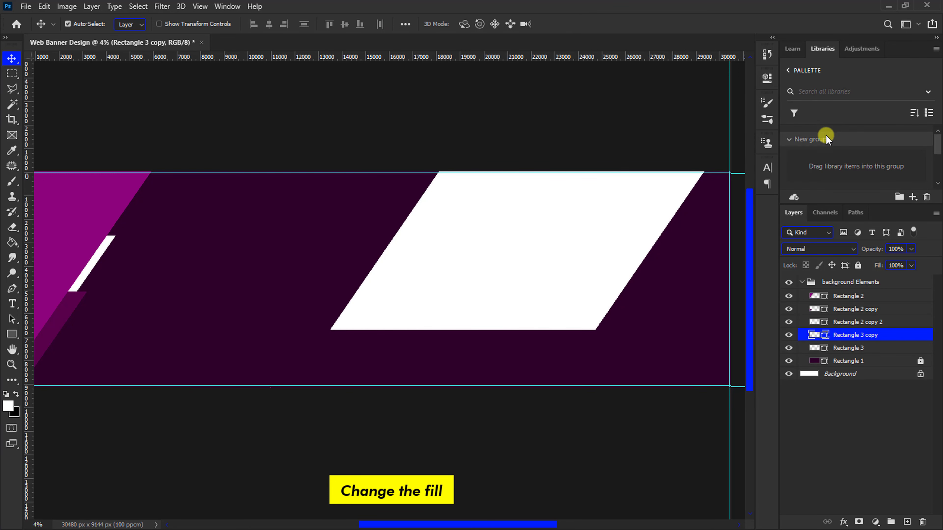
click(870, 171)
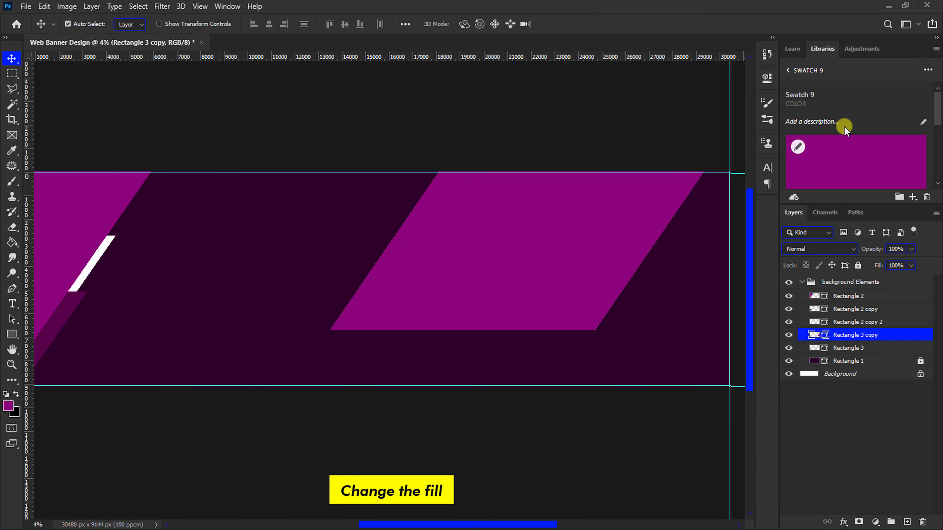
click(788, 70)
drag(813, 335, 834, 353)
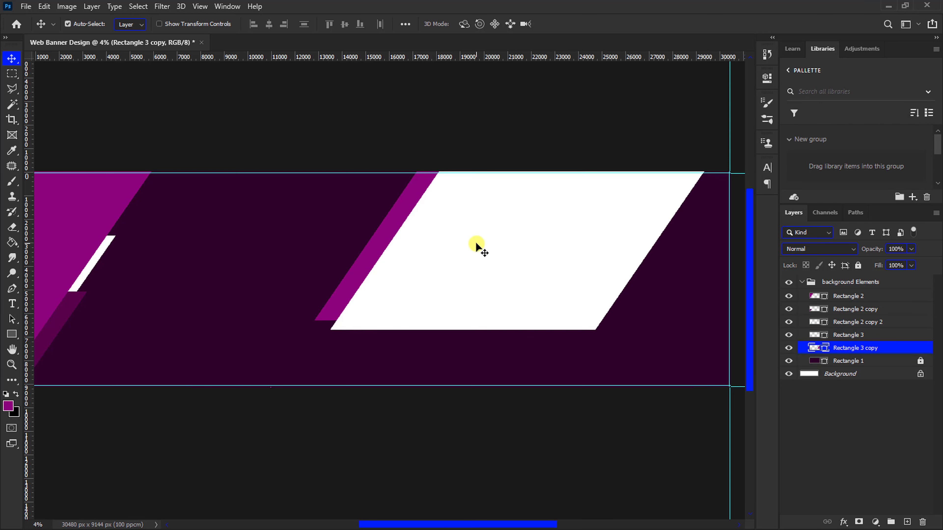
Slide the magenta copy up its slant, then shift both parallelograms down and right
drag(402, 229, 423, 205)
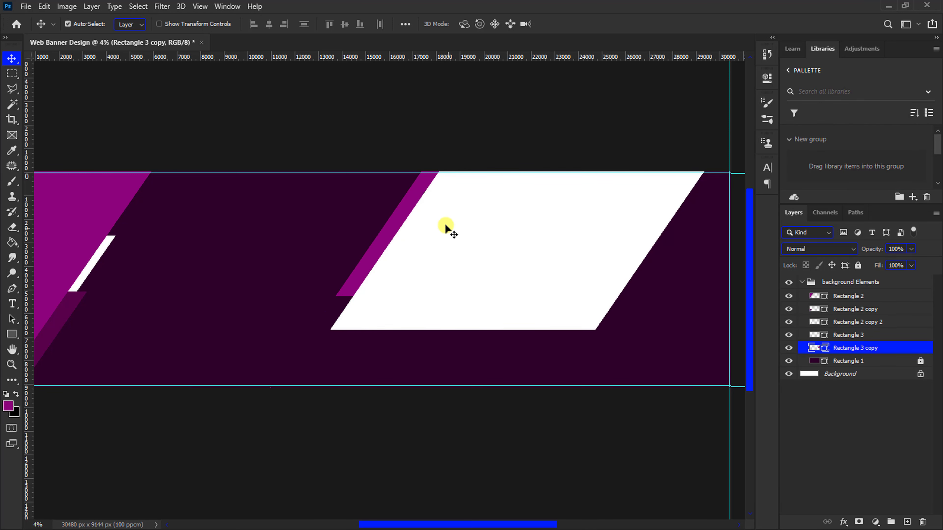
ctrl+click(837, 336)
drag(563, 253, 568, 269)
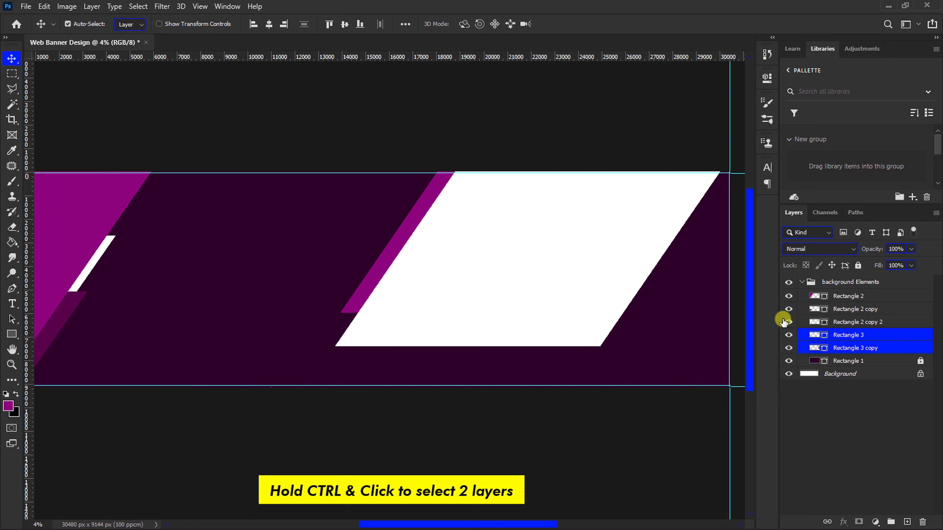
click(840, 361)
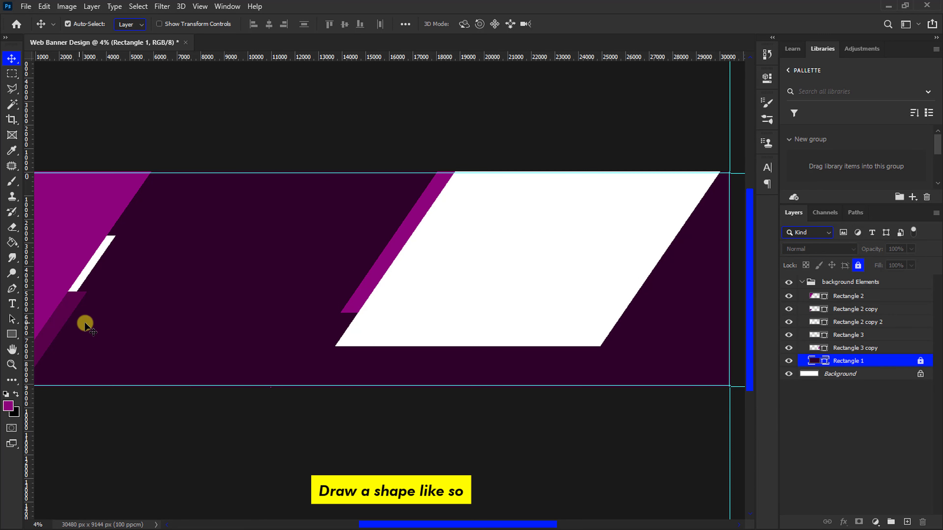
Draw a wide deep-purple strip along the bottom edge and skew its top edge right
click(12, 334)
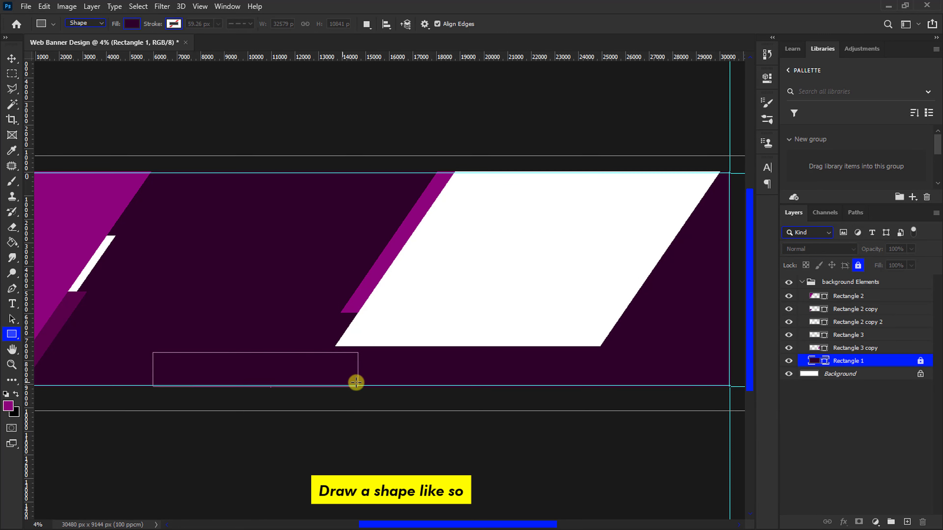
drag(185, 350, 436, 386)
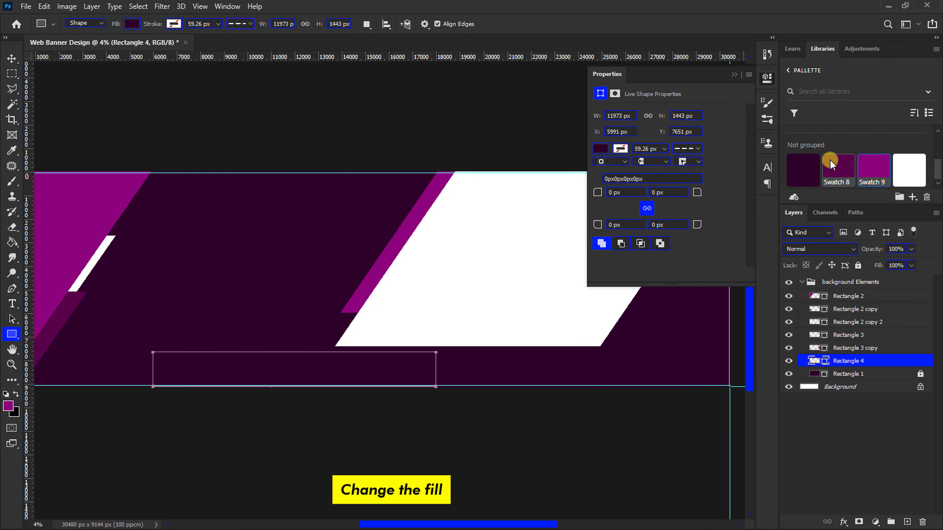
double_click(830, 160)
key(v)
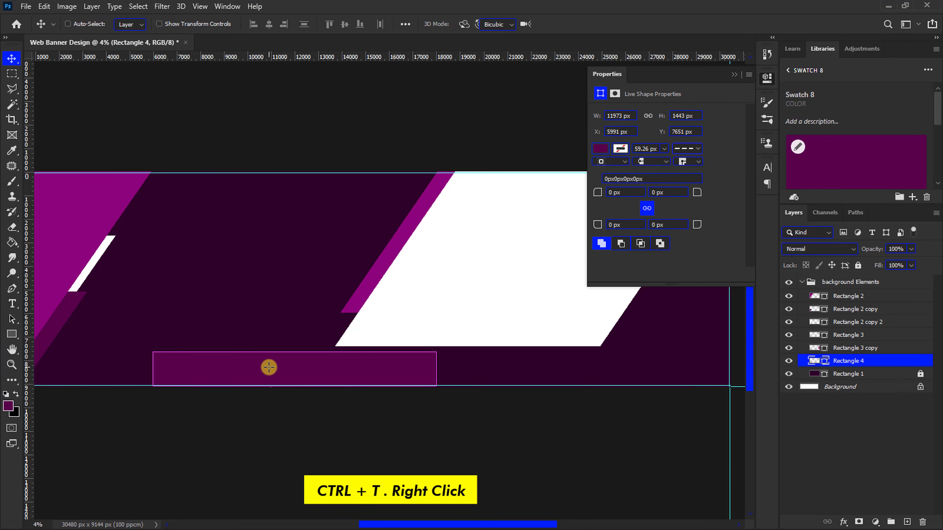
key(ctrl+t)
right_click(268, 366)
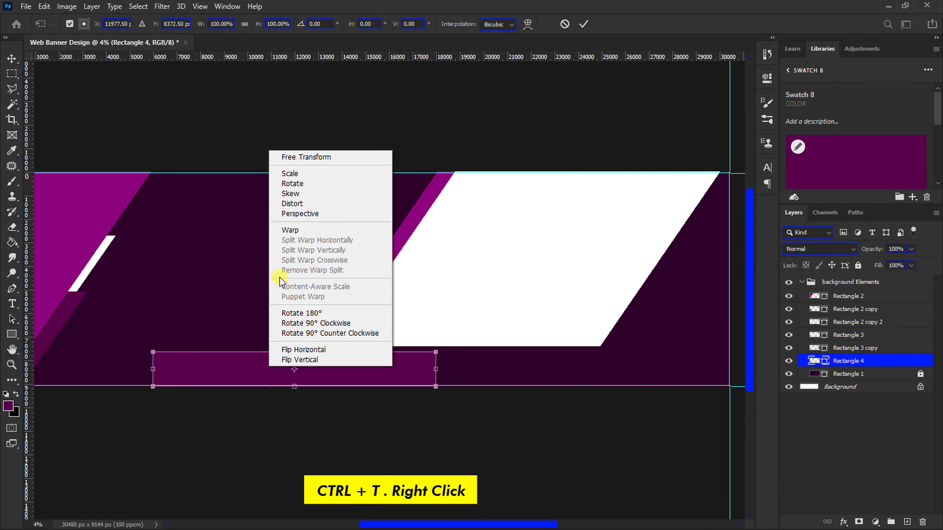
click(297, 193)
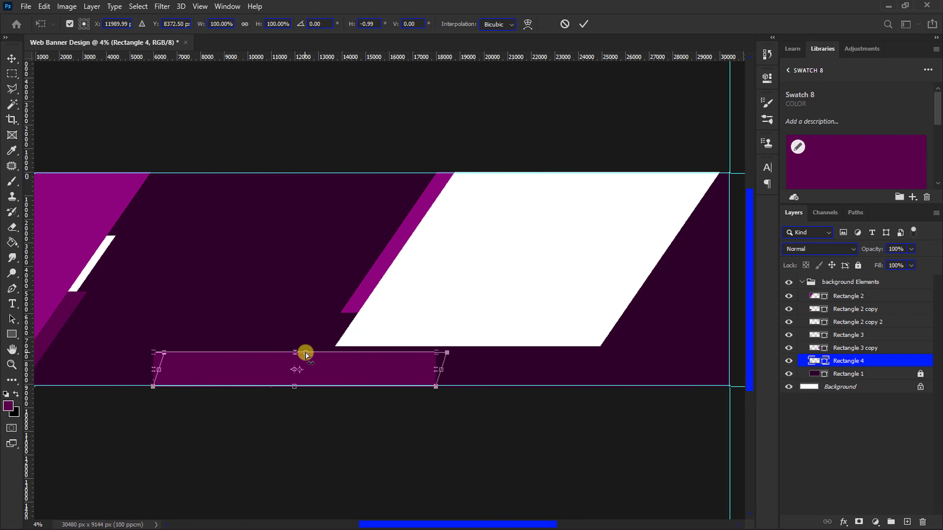
drag(296, 352, 318, 358)
key(Return)
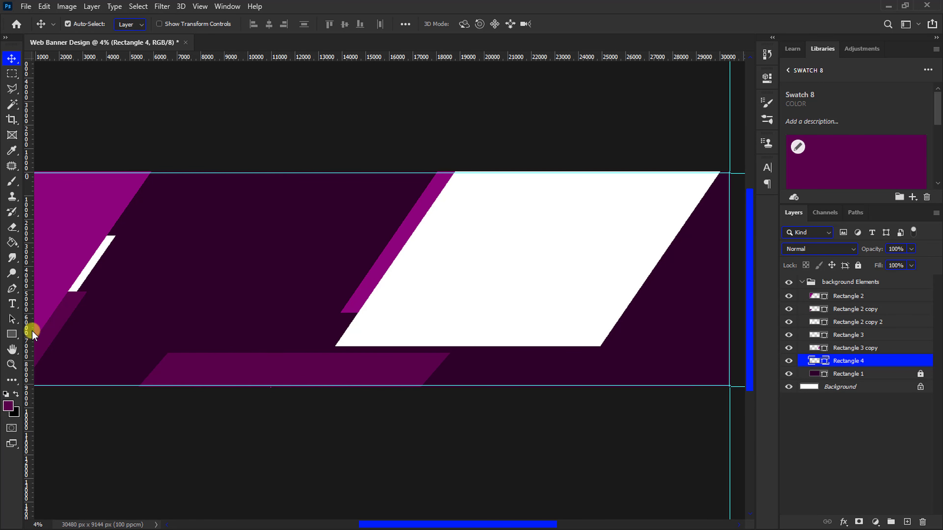
Draw a small magenta rectangle just above the bottom band
click(12, 334)
drag(205, 300, 378, 343)
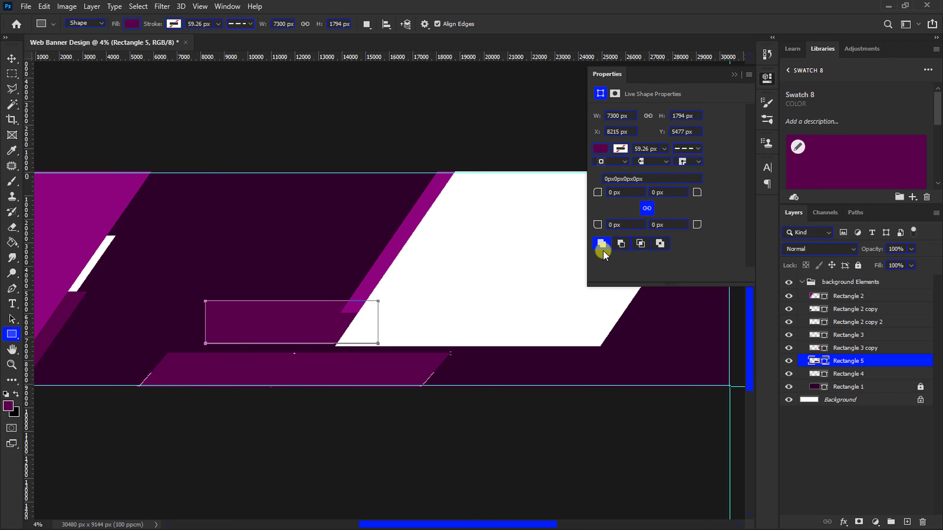
click(788, 71)
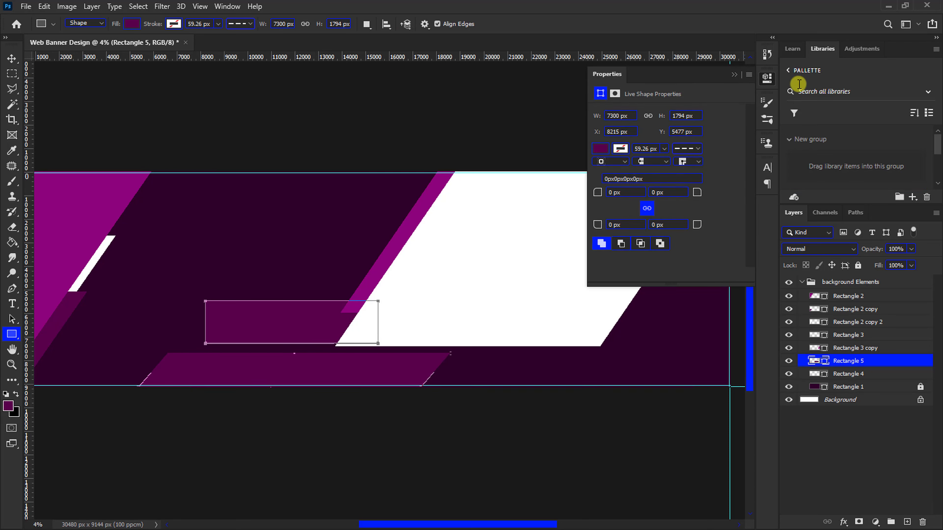
click(844, 167)
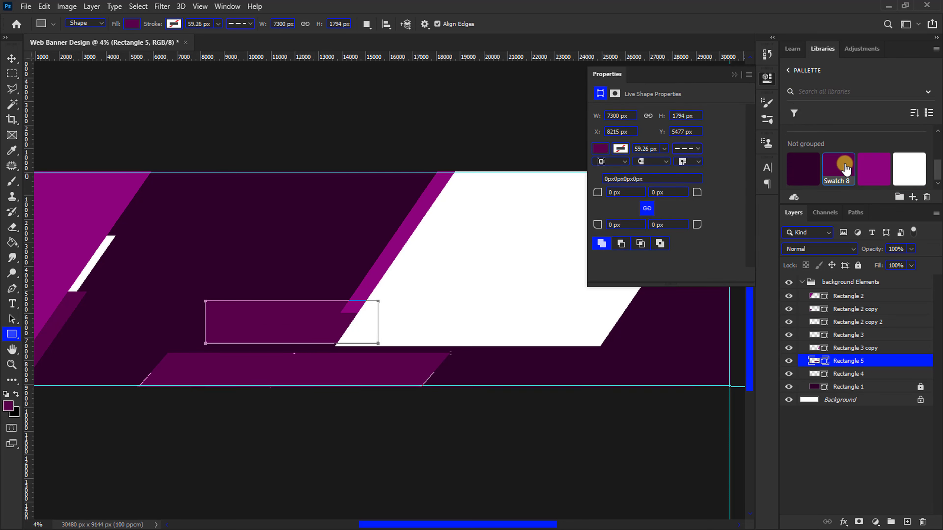
double_click(870, 171)
Slant the magenta bar's top edge right, tuck it under the white shape, and move it to the group's top
key(v)
key(ctrl+t)
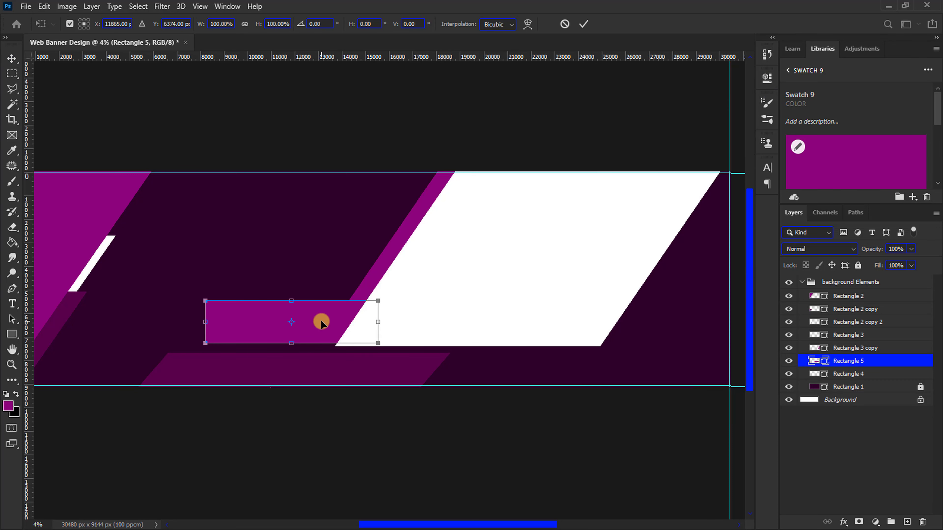
right_click(320, 319)
click(355, 155)
drag(291, 301, 324, 302)
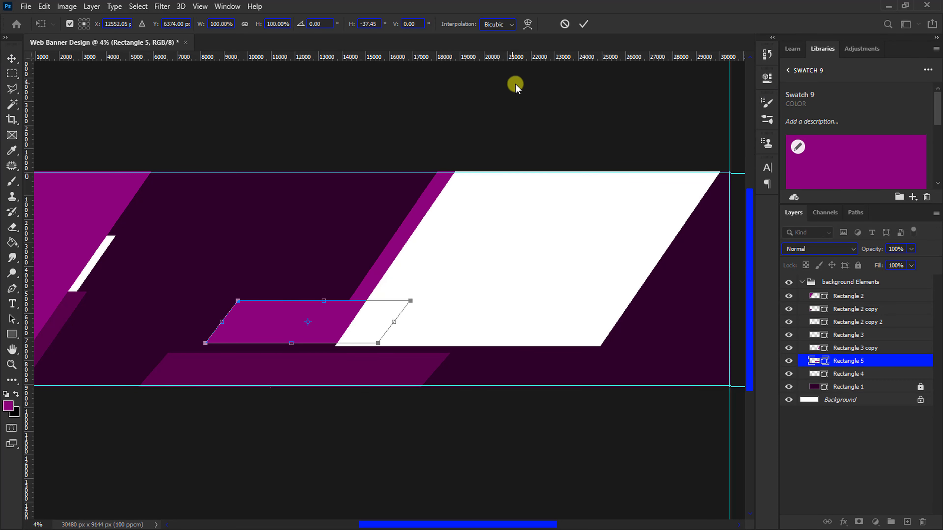
click(584, 24)
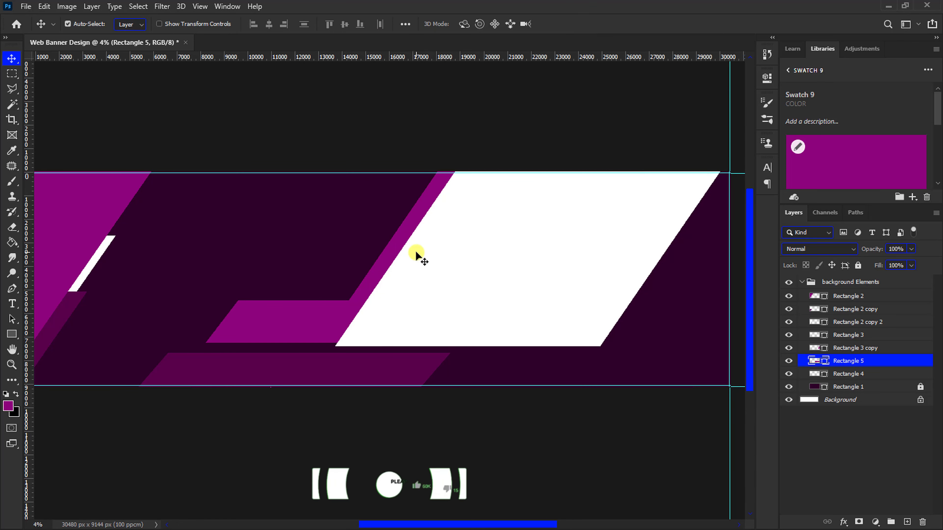
drag(308, 326, 461, 358)
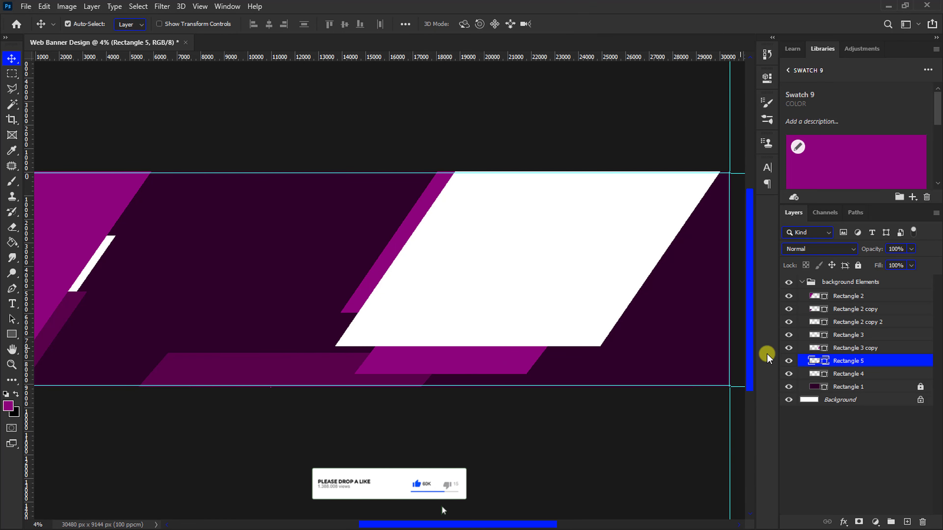
drag(835, 368, 838, 297)
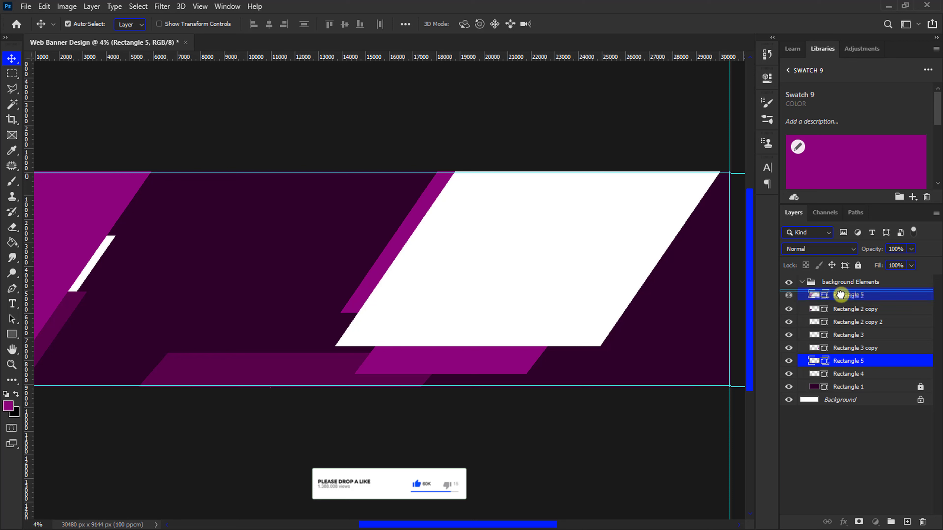
drag(489, 356, 517, 356)
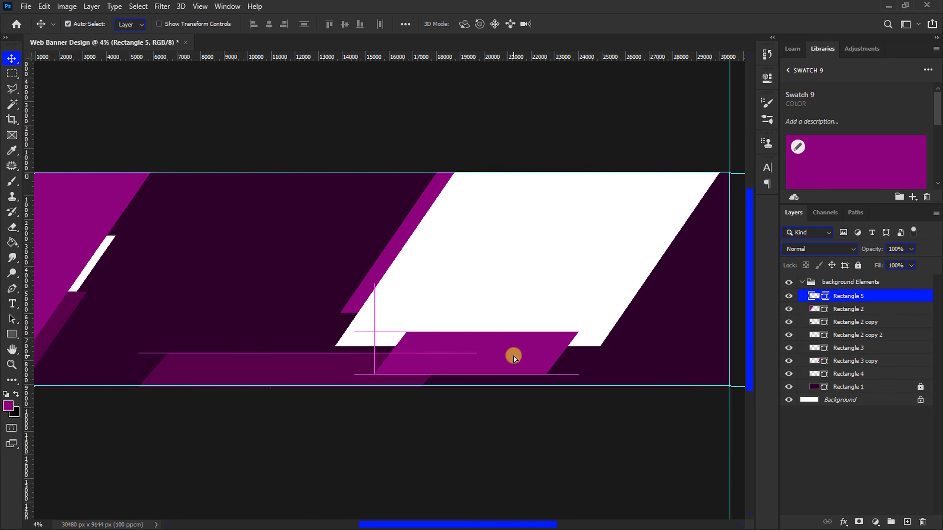
Duplicate the magenta bar as a white copy nudged slightly up and left
key(ctrl+j)
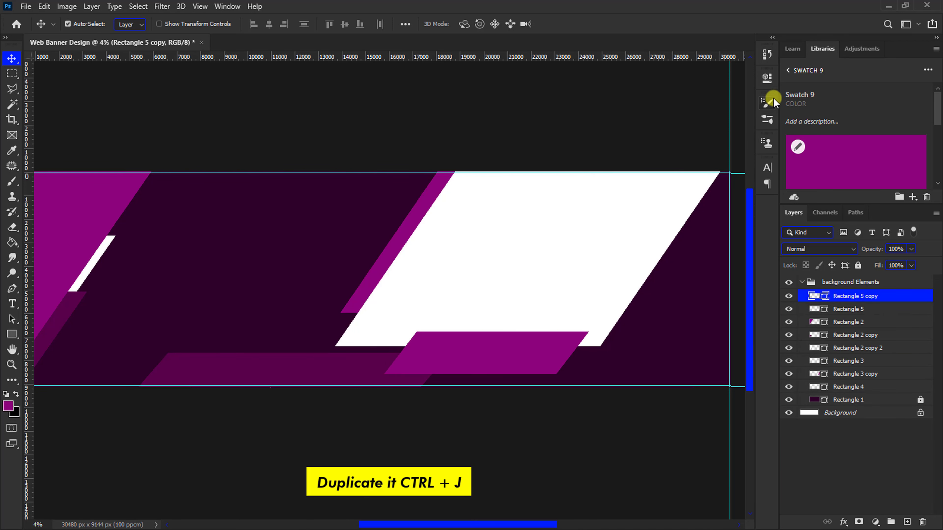
click(788, 72)
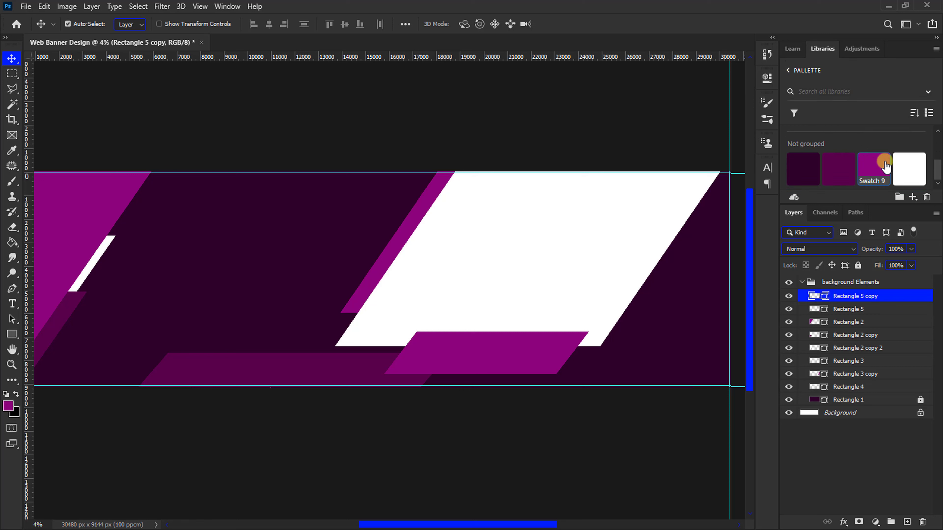
click(909, 169)
double_click(908, 169)
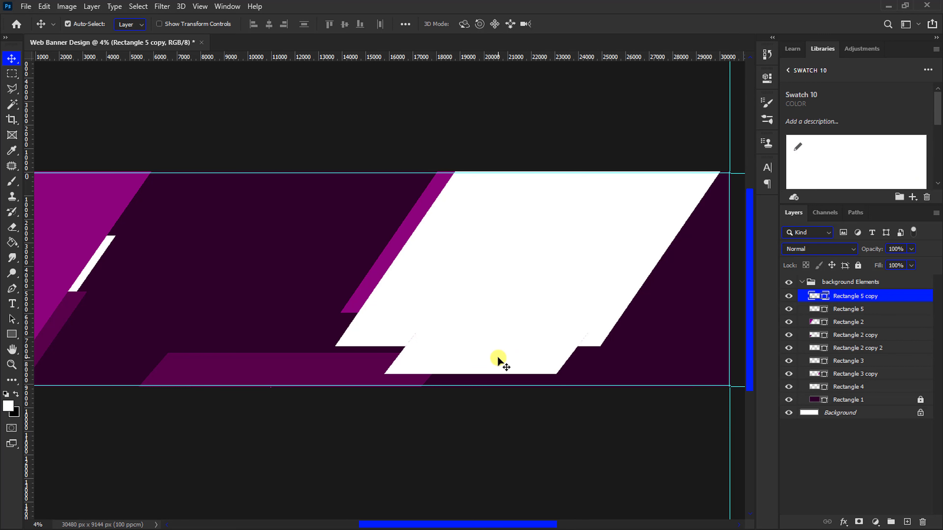
drag(497, 356, 478, 350)
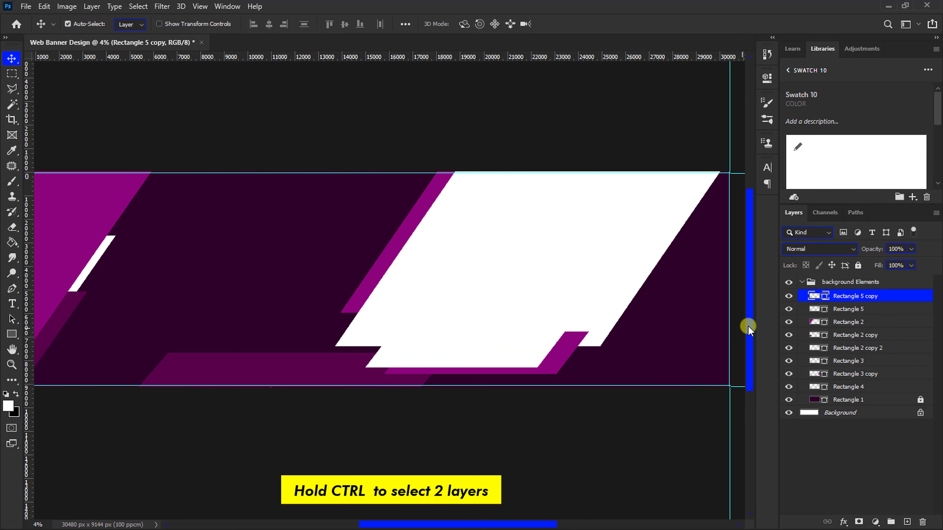
Move both bars left together, widen them and skew them
ctrl+click(820, 312)
key(ctrl+t)
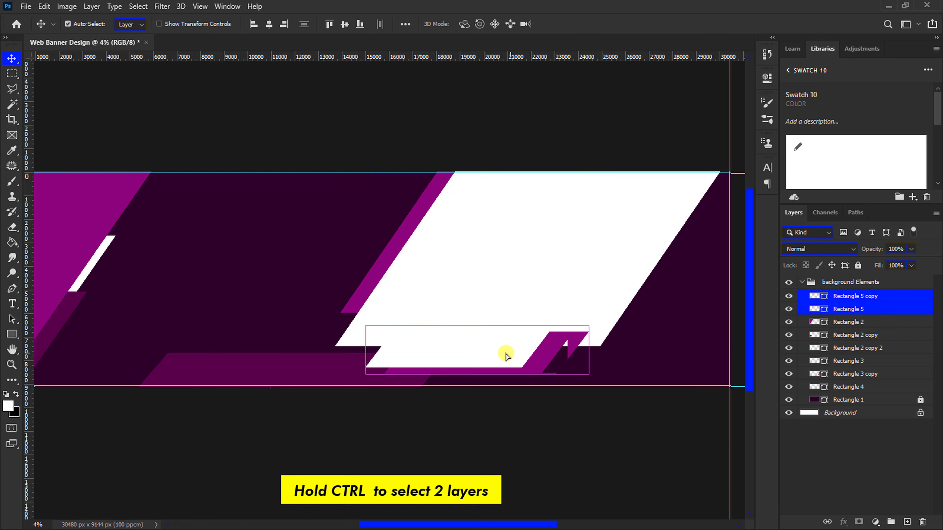
drag(505, 354, 455, 351)
drag(522, 353, 551, 354)
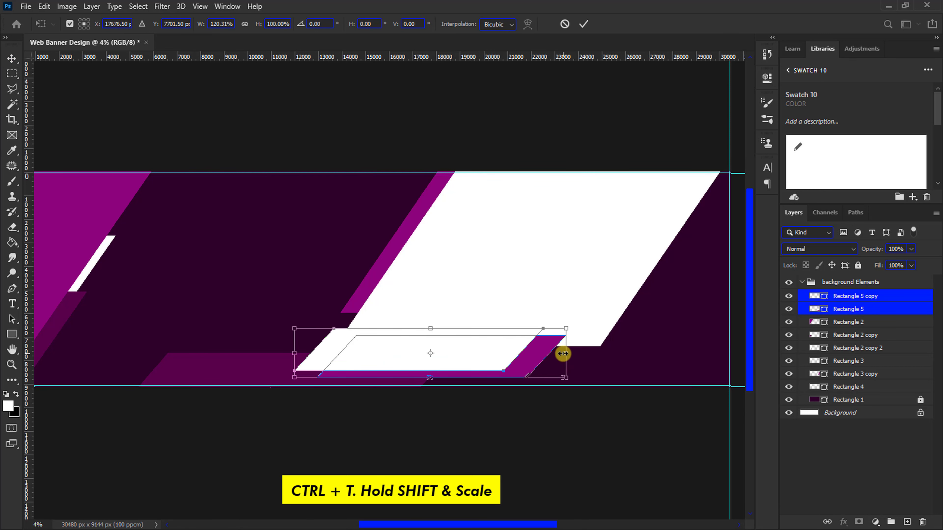
right_click(510, 351)
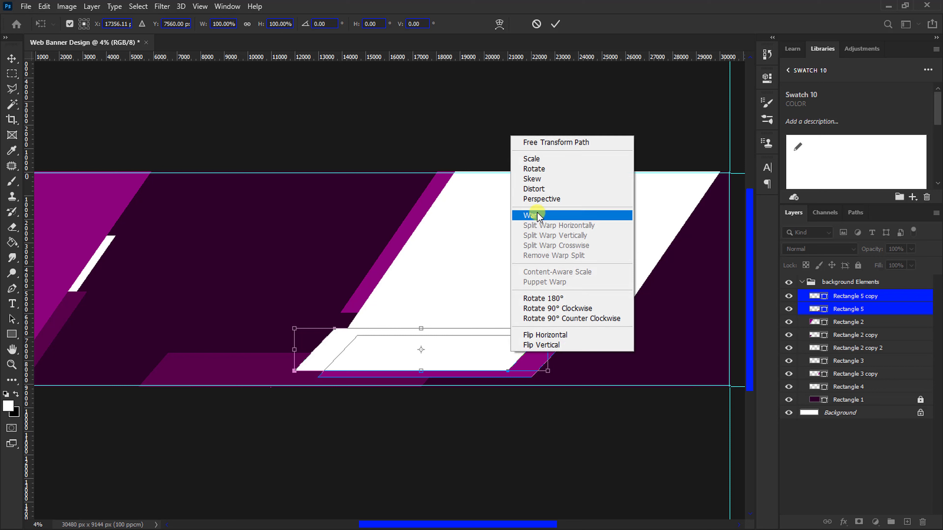
click(537, 179)
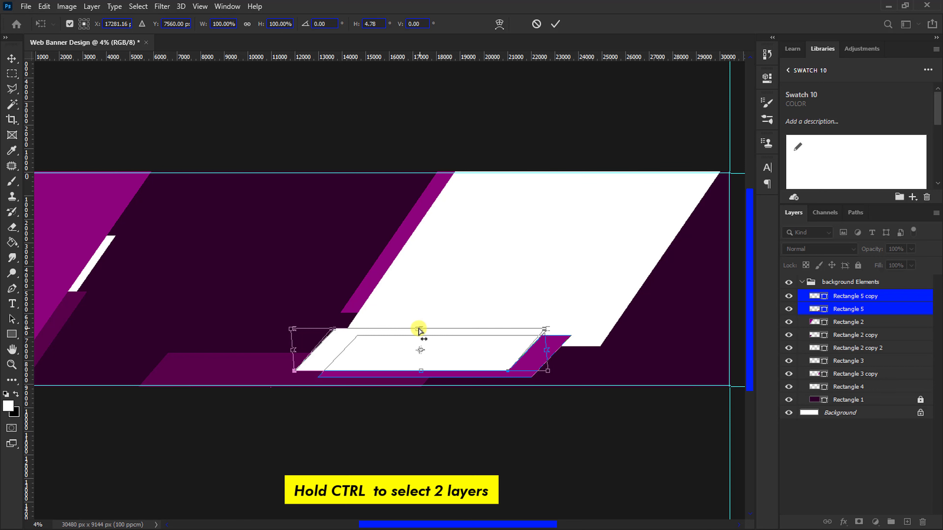
key(Return)
click(848, 361)
Skew both bars further to match the white parallelogram's slant, then fit the banner on screen
ctrl+click(829, 373)
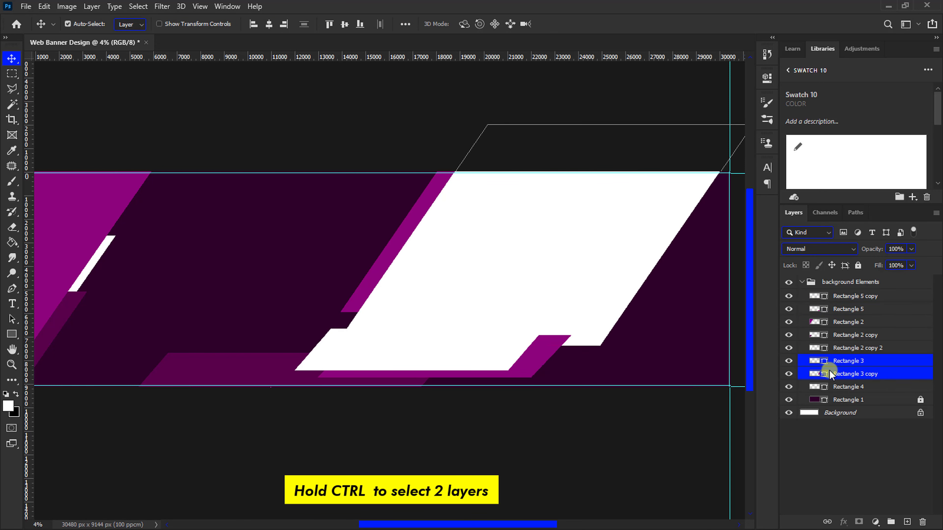
click(501, 367)
ctrl+click(837, 308)
key(ctrl+t)
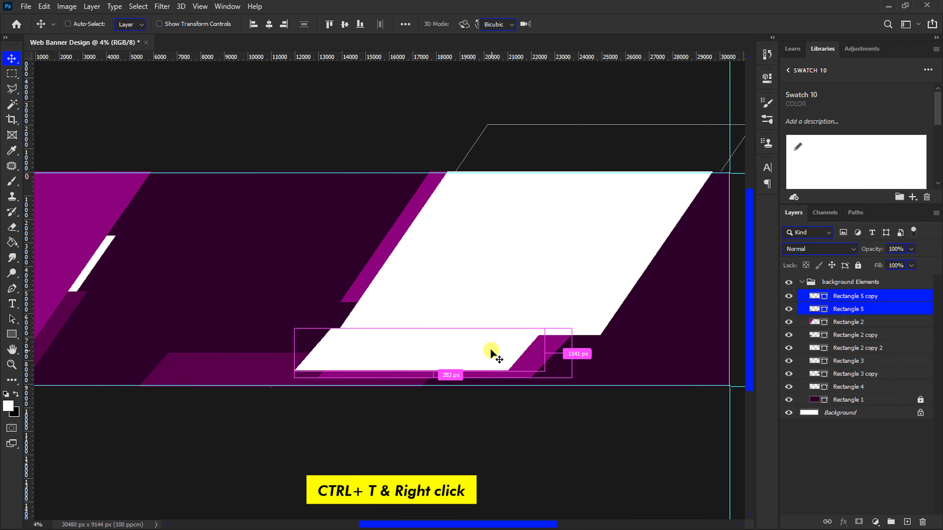
scroll(388, 343, up, 1)
scroll(388, 343, up, 1)
right_click(381, 374)
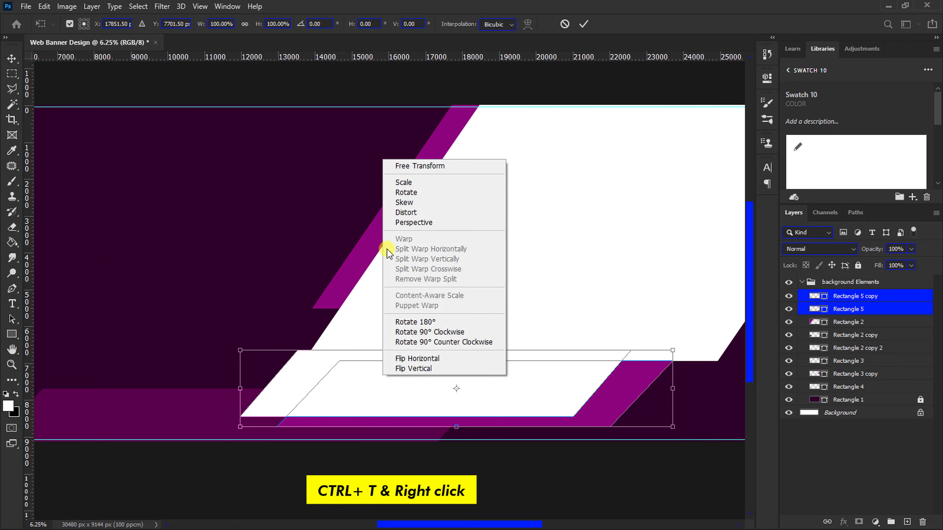
click(404, 205)
drag(456, 353, 445, 353)
key(Return)
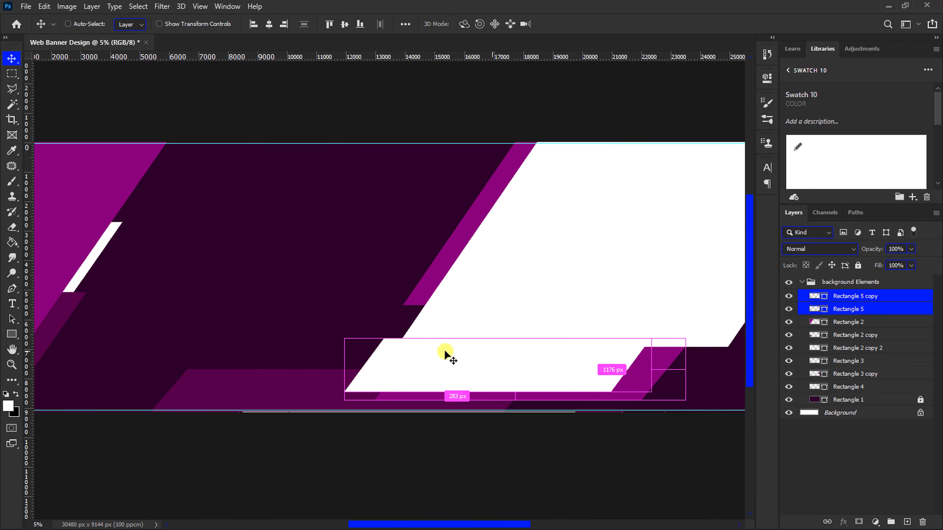
key(ctrl+0)
scroll(436, 348, up, 1)
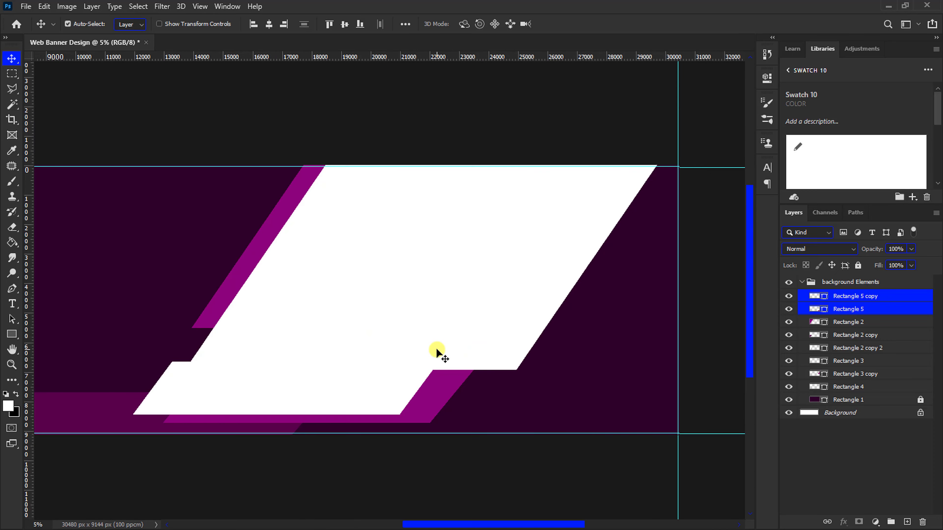
Draw a thin tall rectangle on the band and fill it magenta
click(12, 334)
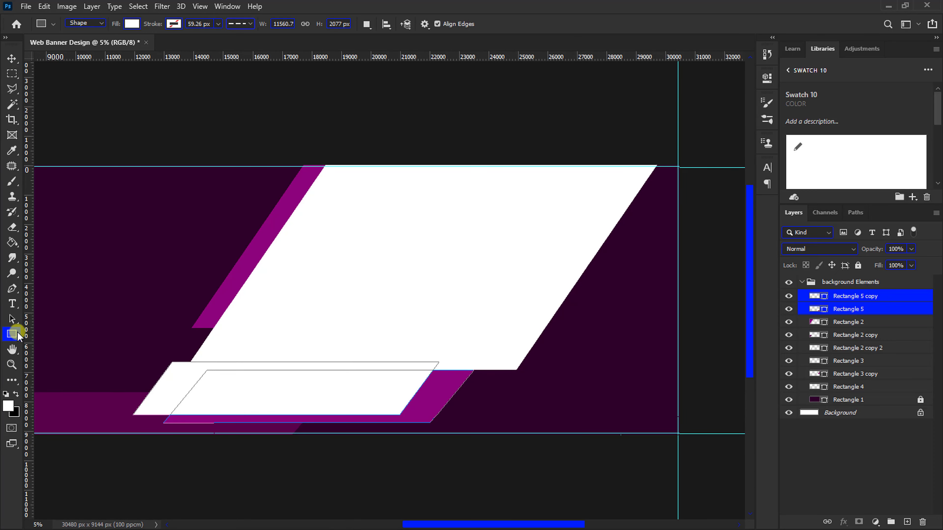
drag(120, 179, 123, 390)
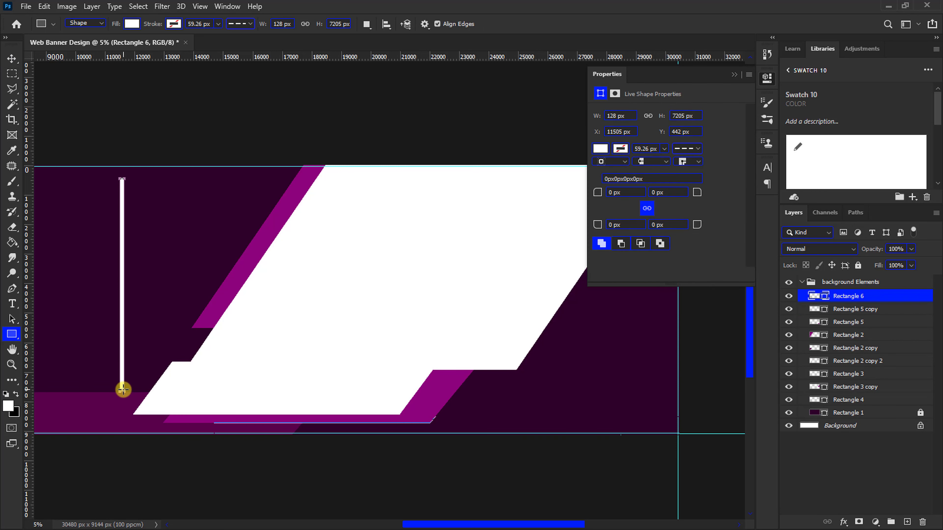
click(600, 149)
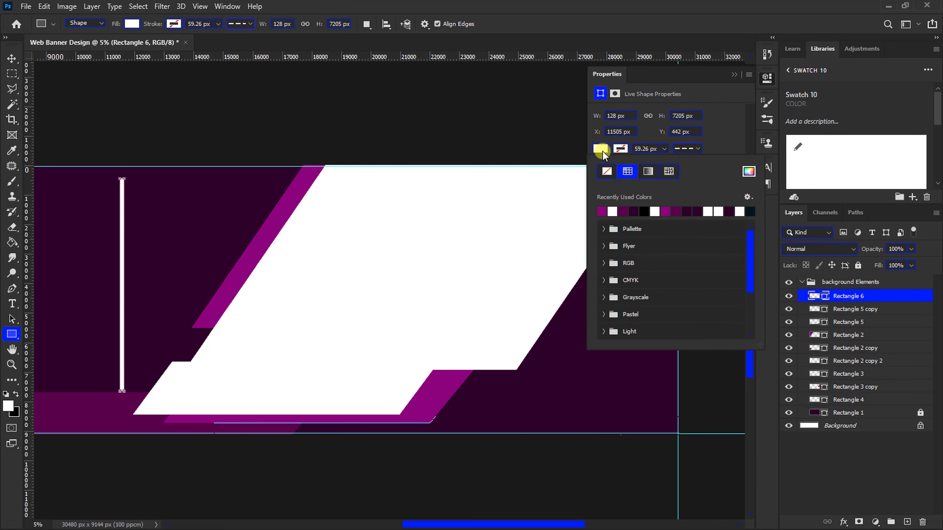
click(602, 211)
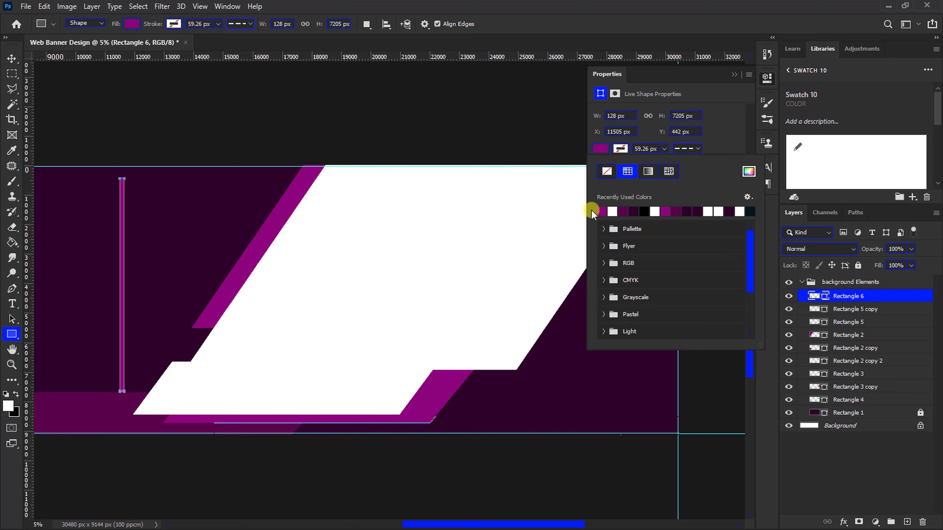
Skew the thin rectangle into a diagonal strip aligned with the magenta band
key(ctrl+t)
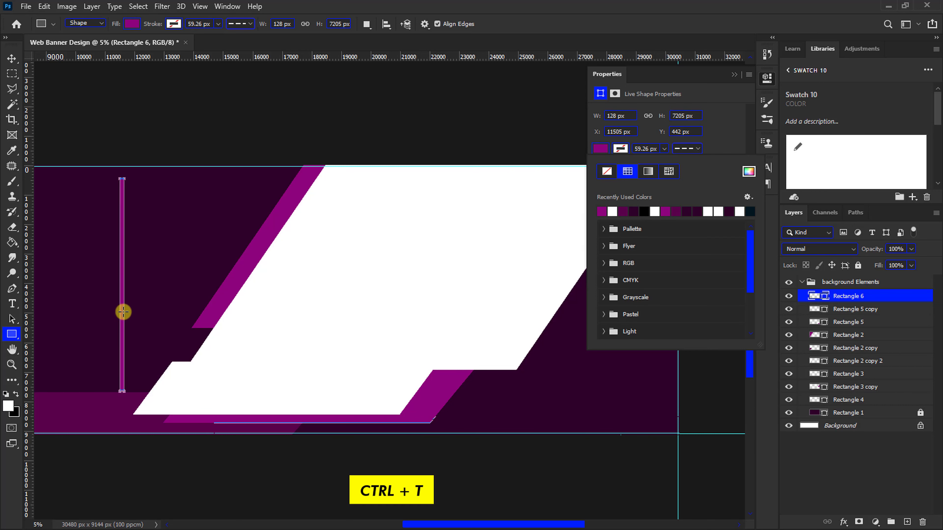
key(ctrl+t)
right_click(122, 311)
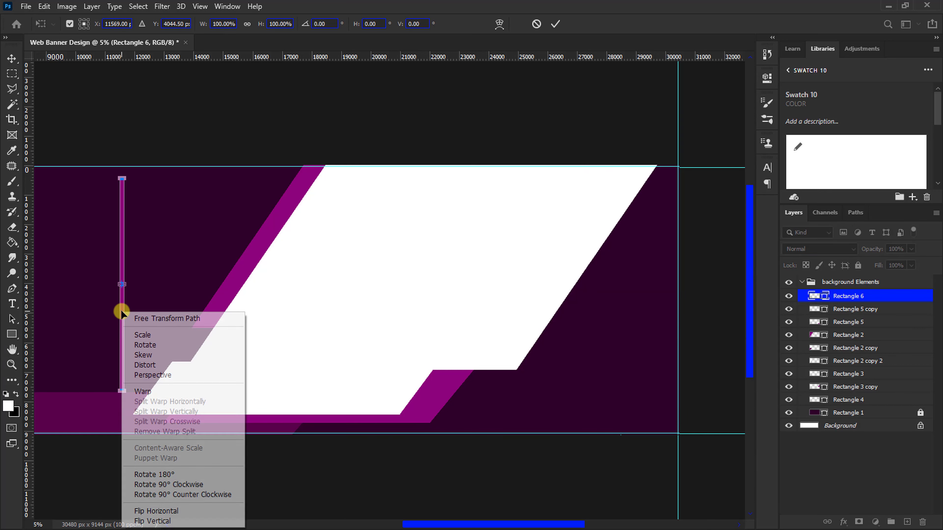
click(144, 355)
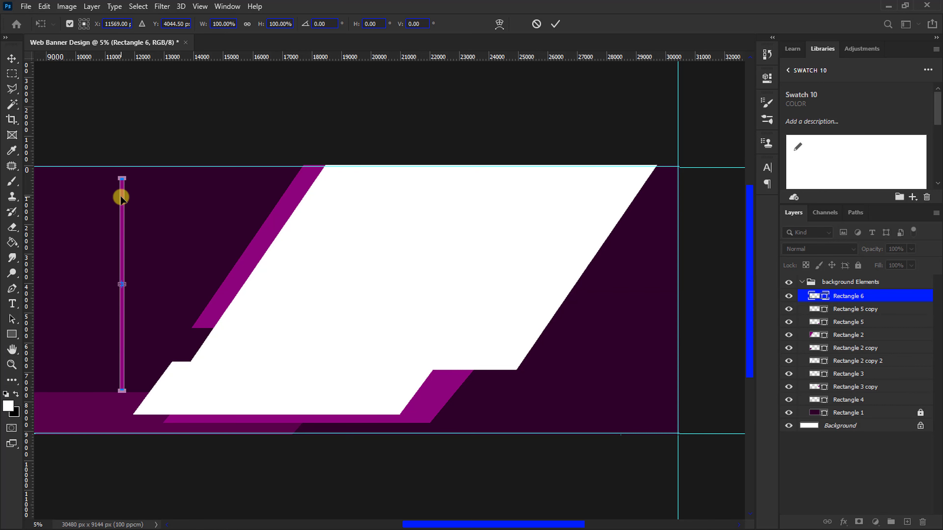
mouse_move(121, 198)
mouse_down()
mouse_move(181, 174)
mouse_move(217, 134)
mouse_move(311, 164)
mouse_up()
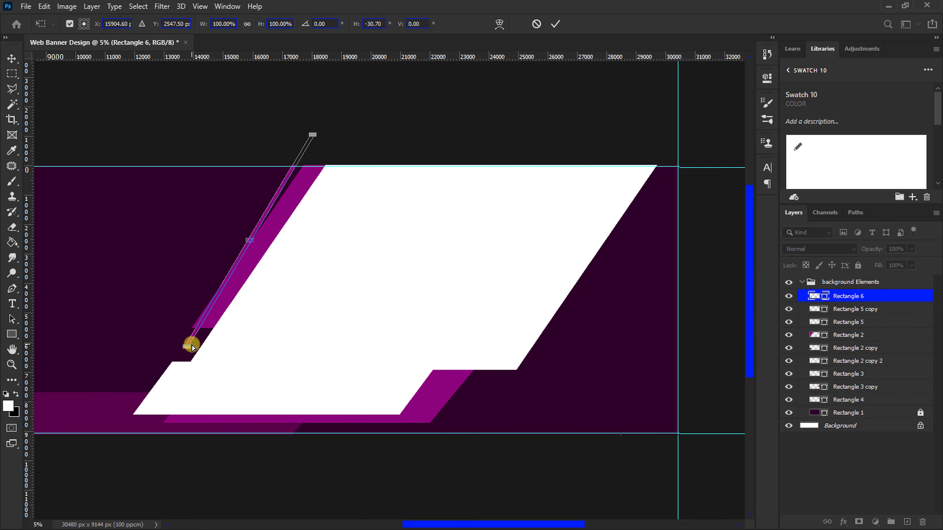
mouse_move(192, 347)
mouse_down()
mouse_move(169, 339)
mouse_move(366, 67)
mouse_up()
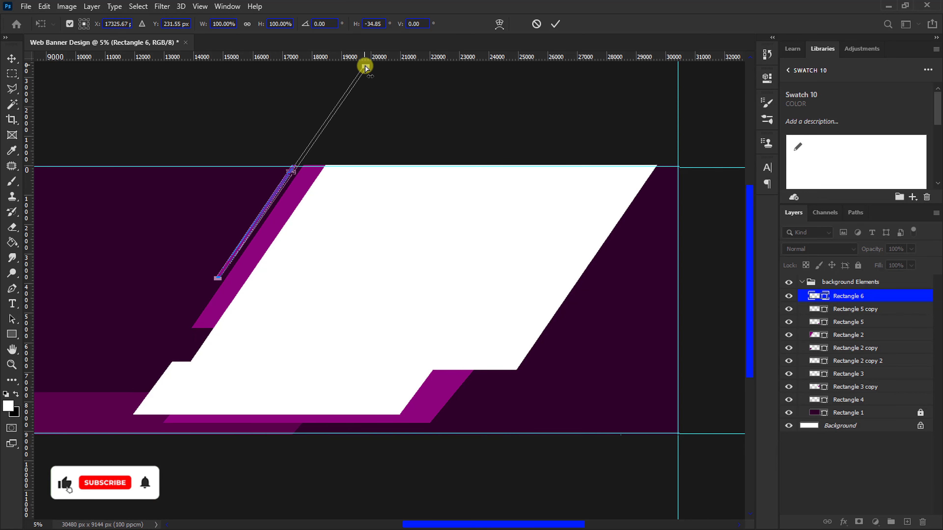
key(Return)
click(421, 204)
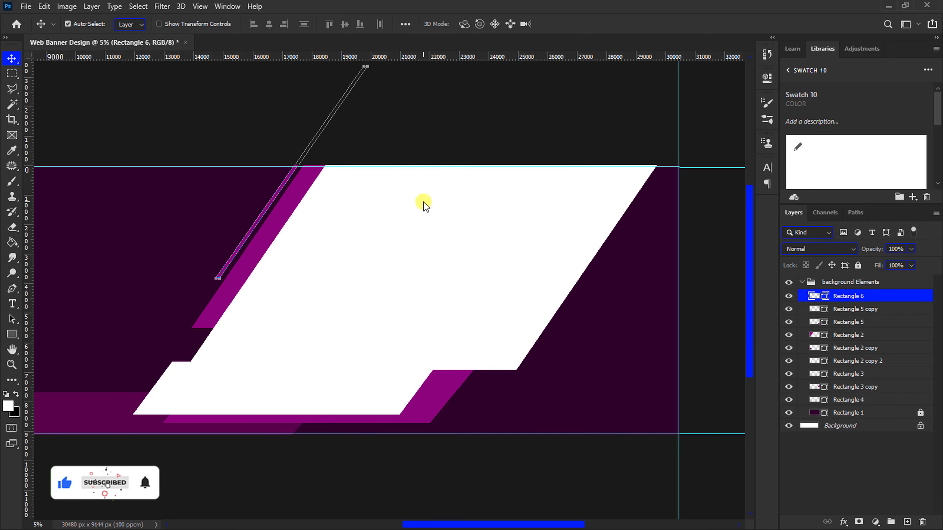
click(358, 146)
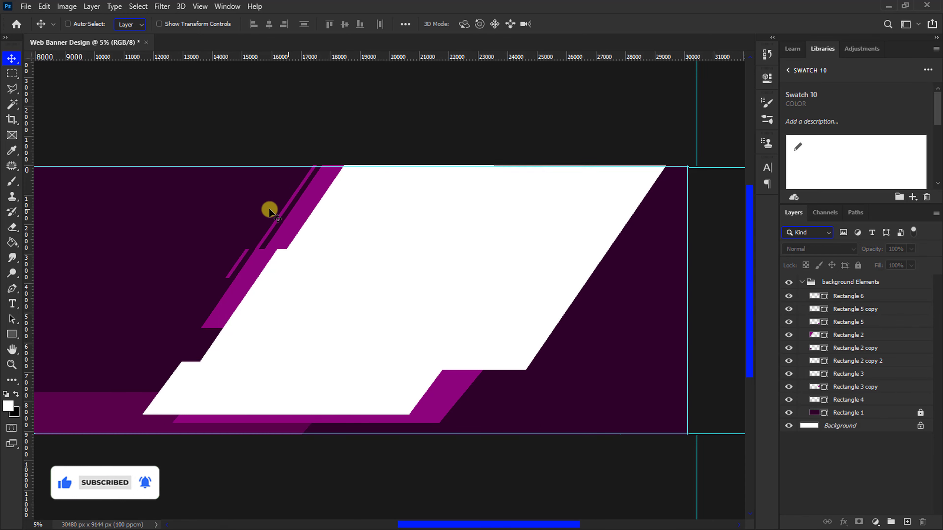
With Rectangle 6 selected, draw a thin magenta bar in the banner's upper middle
scroll(269, 208, left, 3)
scroll(267, 203, left, 3)
scroll(268, 203, left, 4)
scroll(267, 203, left, 2)
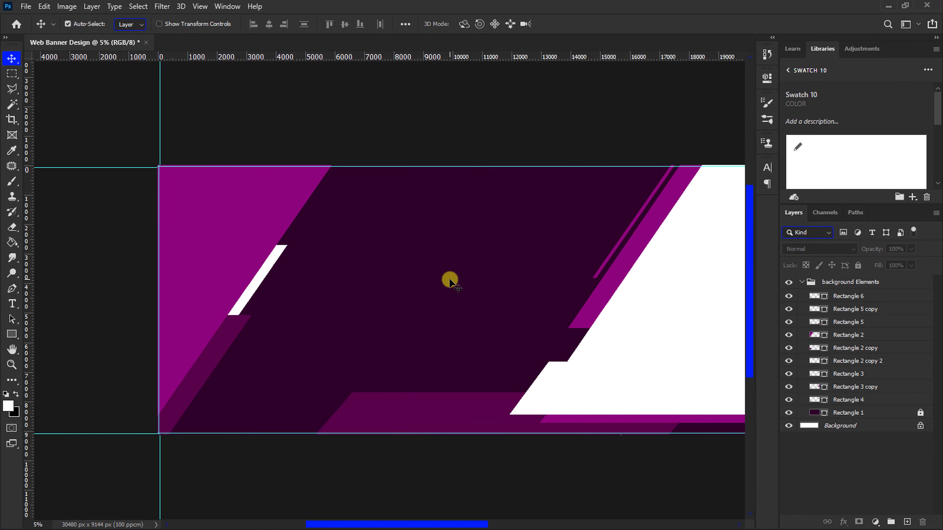
click(612, 253)
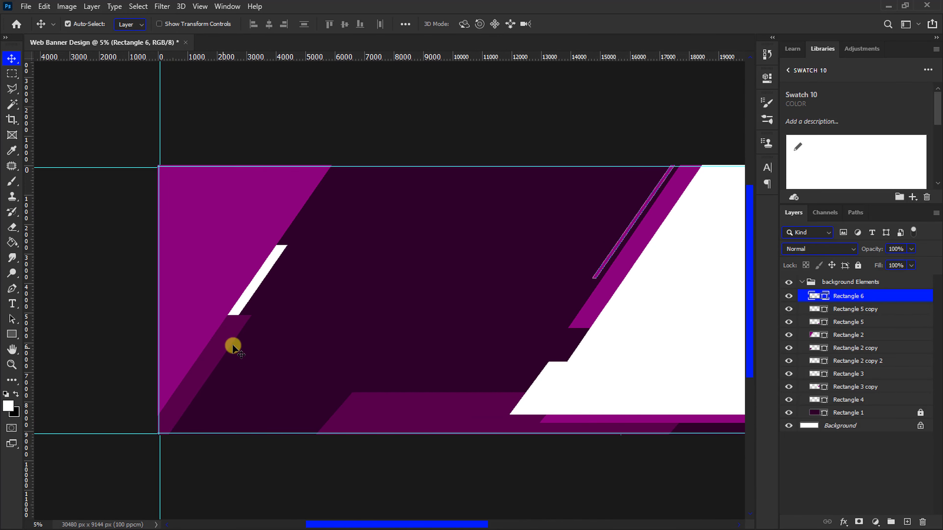
click(12, 334)
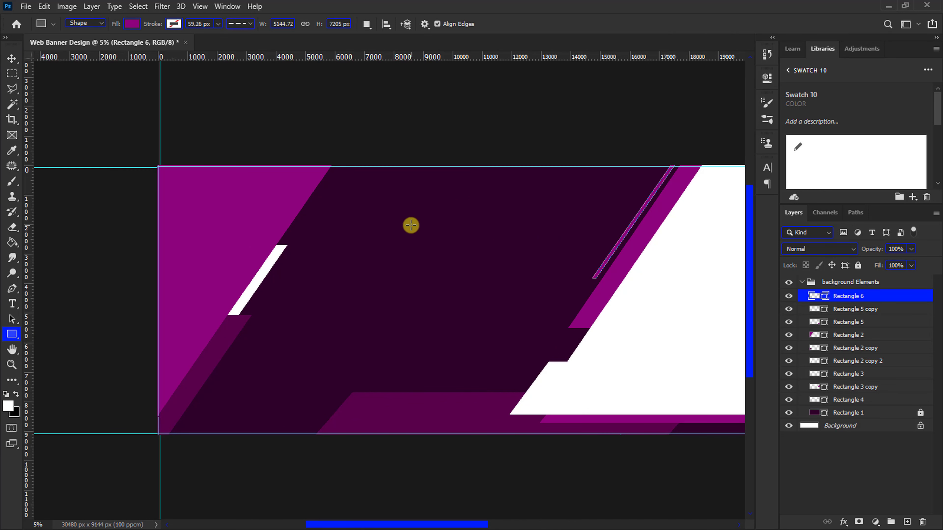
drag(411, 223, 560, 233)
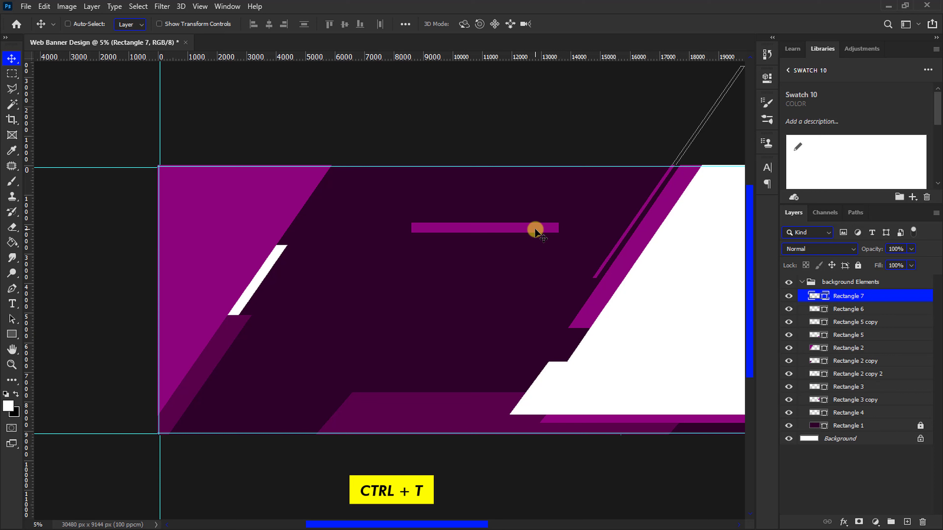
Narrow and skew the bar, then duplicate it as Rectangle 7 copy
key(ctrl+t)
drag(562, 228, 527, 230)
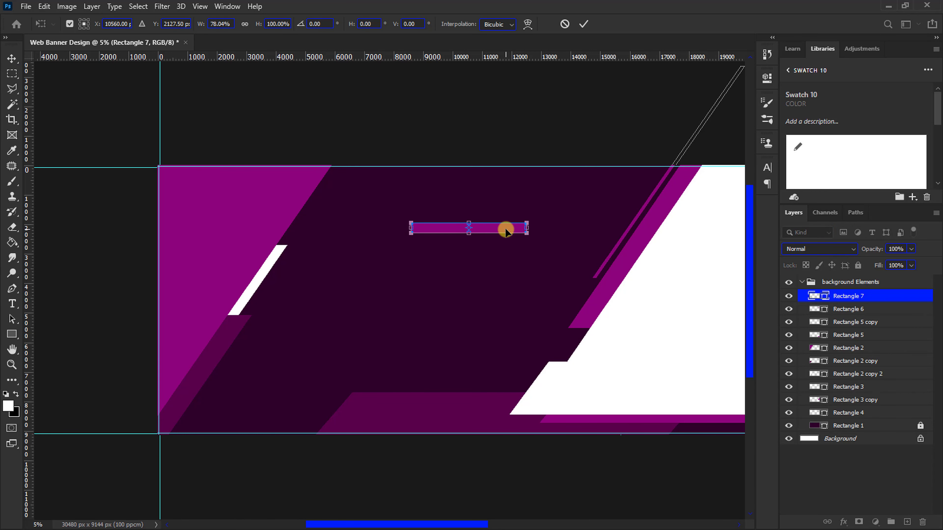
right_click(506, 230)
click(522, 273)
drag(475, 223, 475, 223)
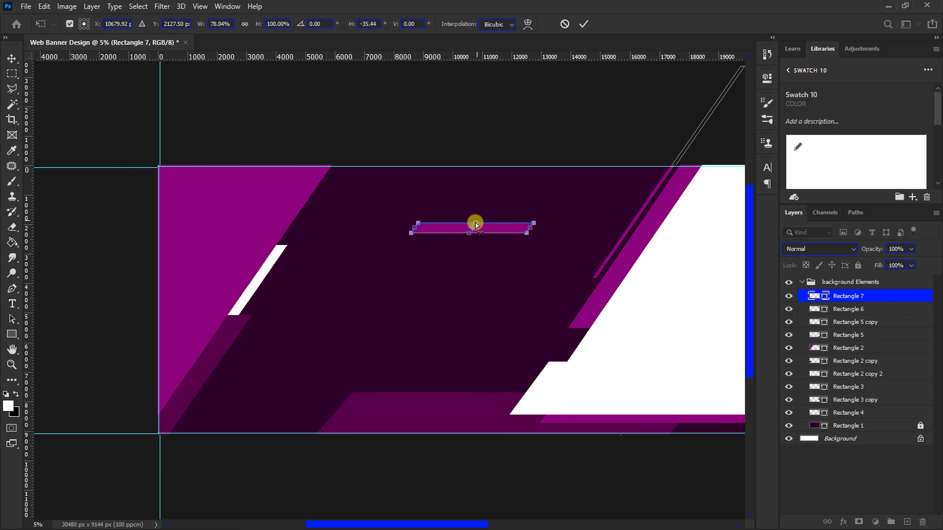
click(583, 24)
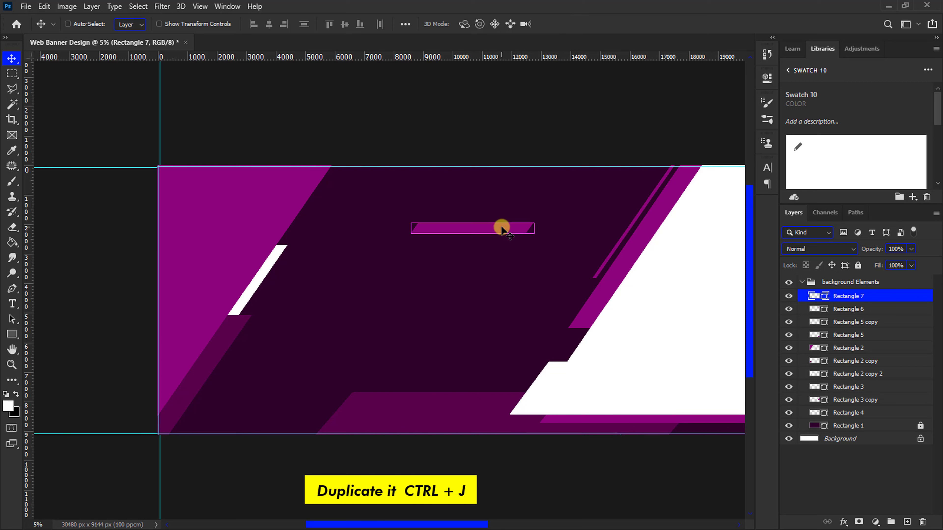
key(ctrl+j)
Move the bar copy down-left and add a small magenta square with an offset duplicate
mouse_move(502, 230)
mouse_down()
mouse_move(416, 357)
mouse_move(401, 356)
mouse_up()
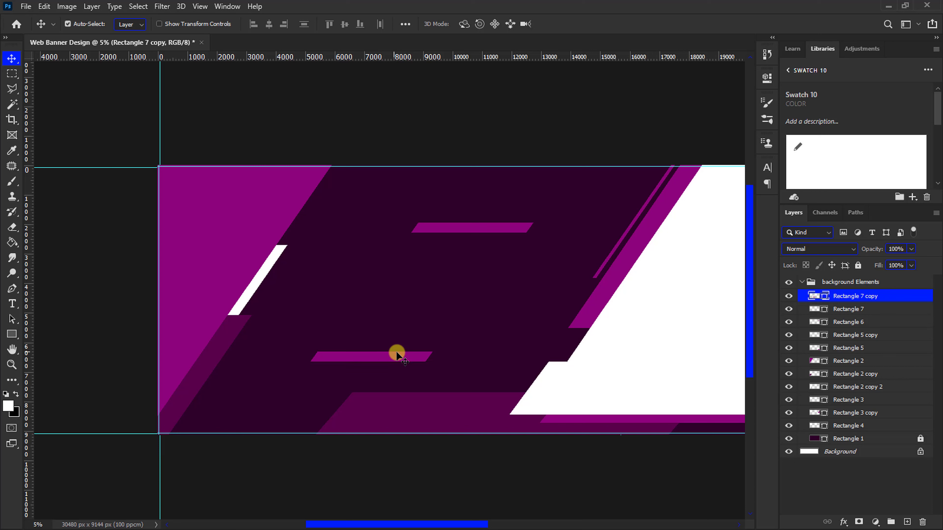
click(11, 334)
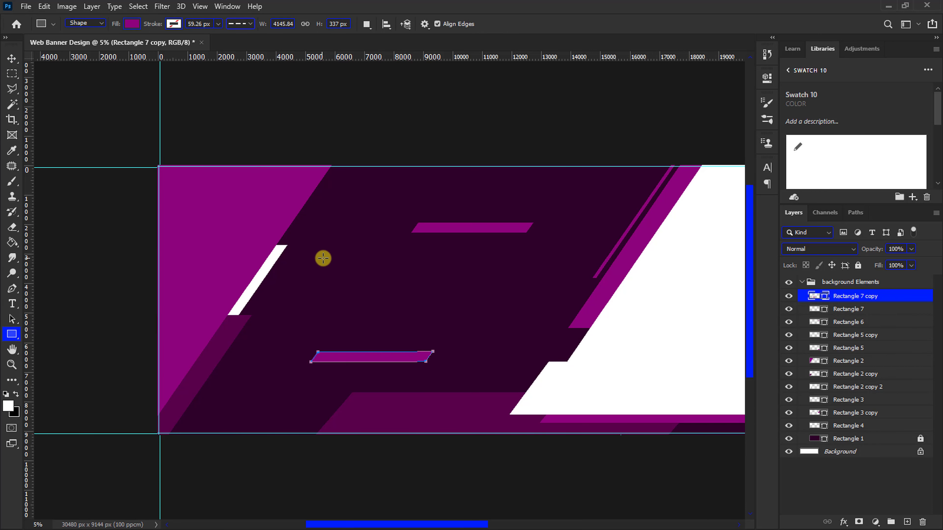
mouse_move(314, 250)
mouse_down()
mouse_move(330, 266)
mouse_move(372, 212)
mouse_move(355, 199)
mouse_up()
key(v)
key(ctrl+j)
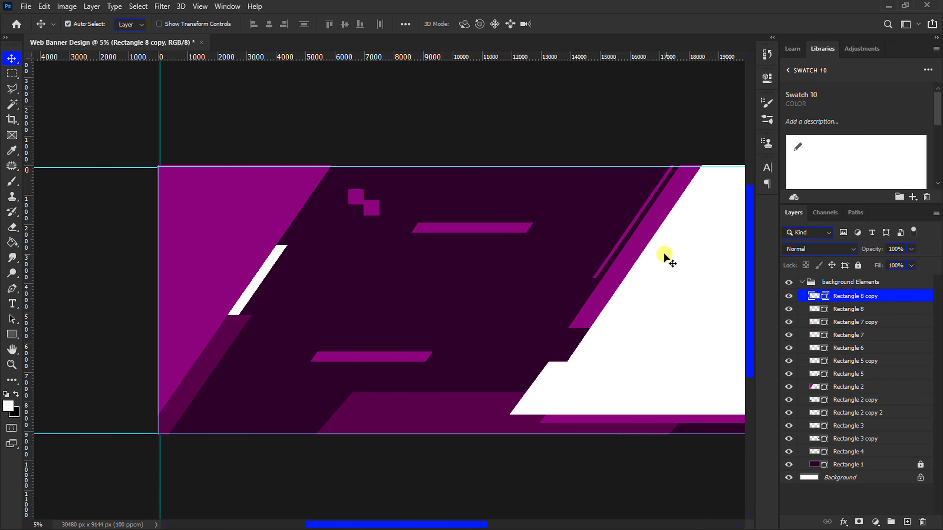
Recolour the square copy white
double_click(814, 298)
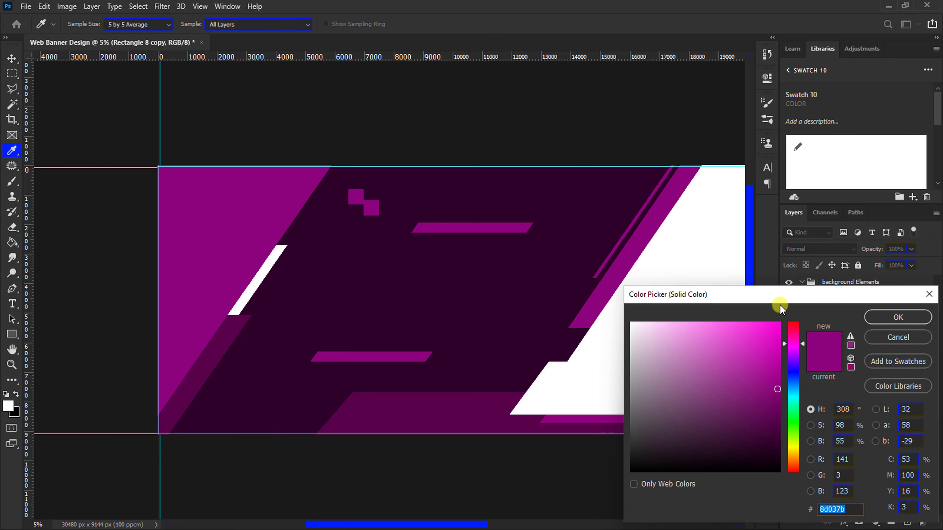
click(625, 329)
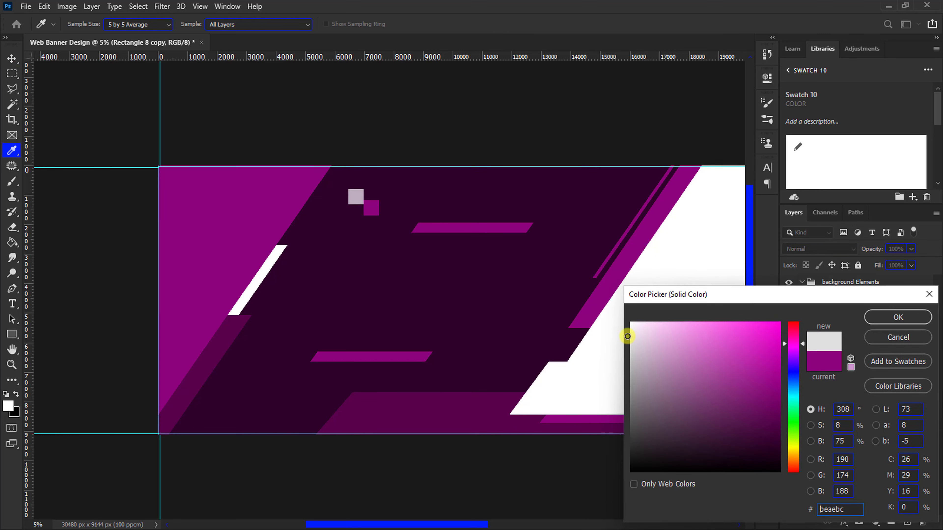
click(895, 318)
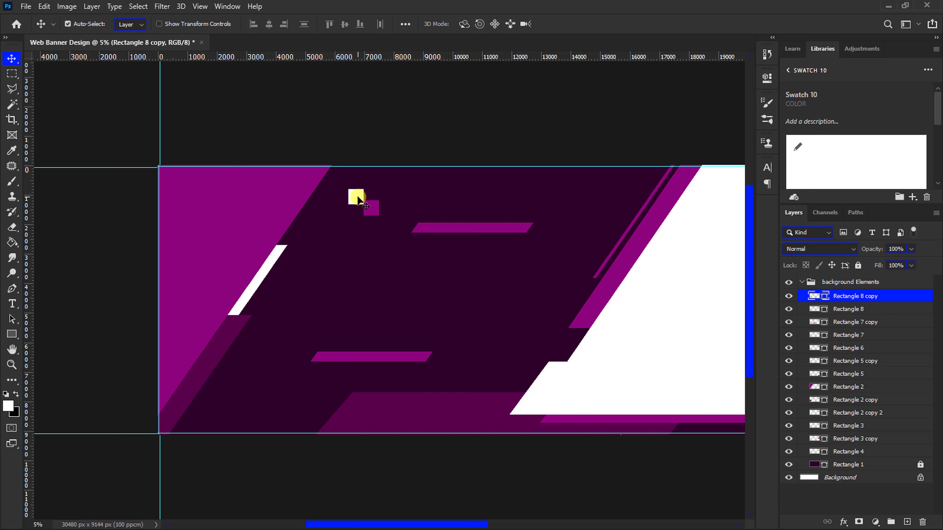
key(ctrl+j)
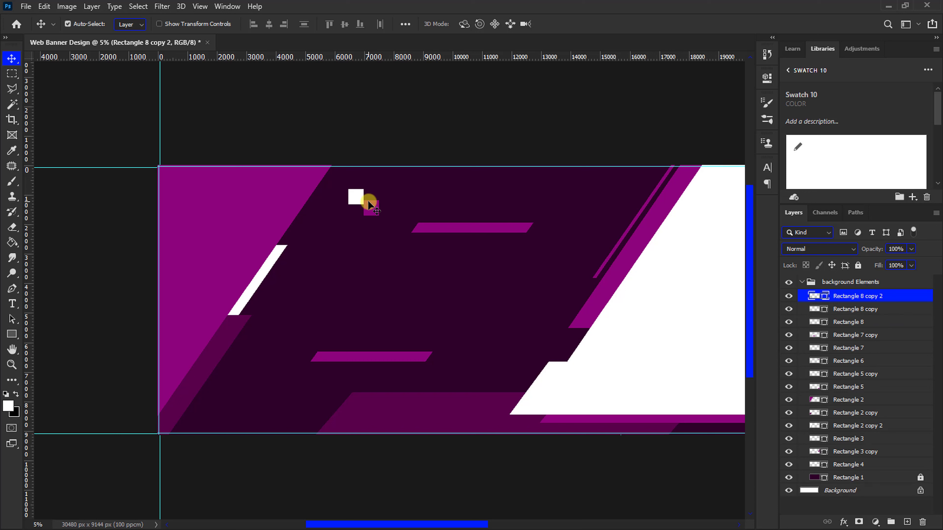
key(ctrl+z)
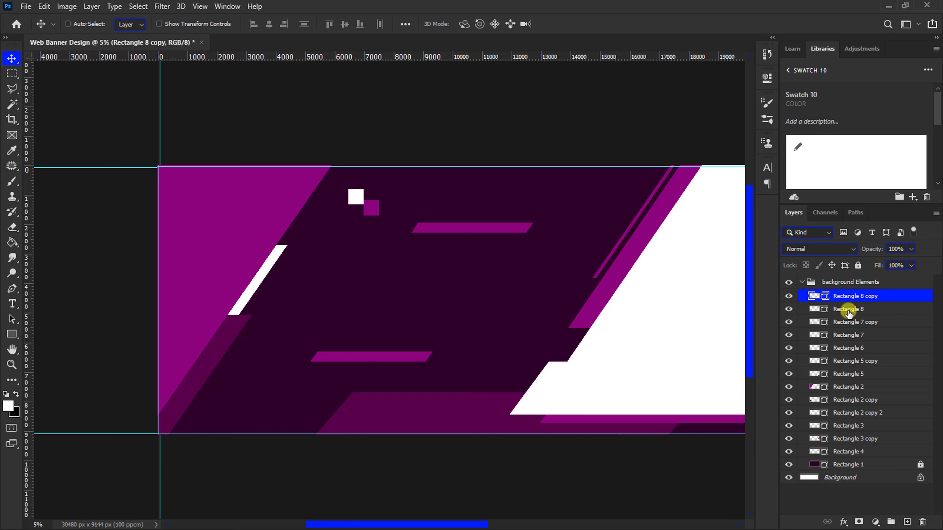
Duplicate the square pair, place it beside the lower bar and shrink it
shift+click(833, 308)
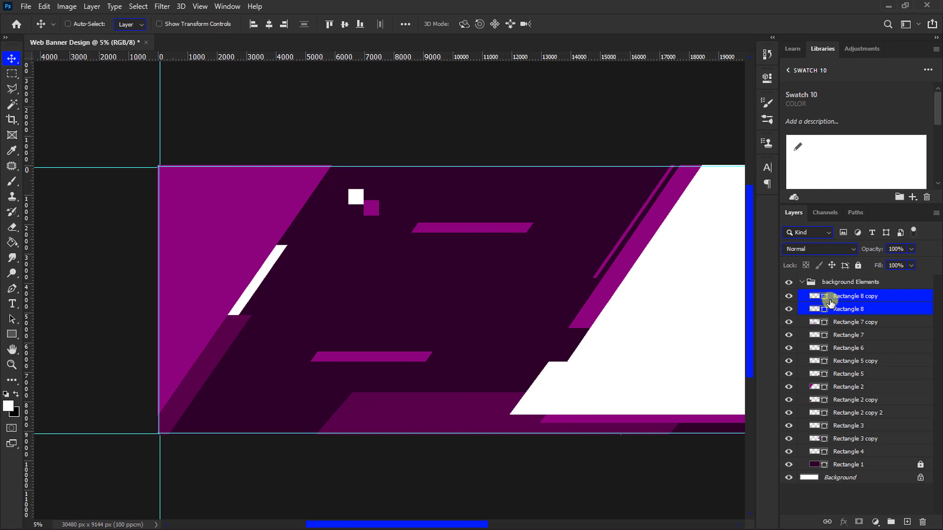
key(ctrl+j)
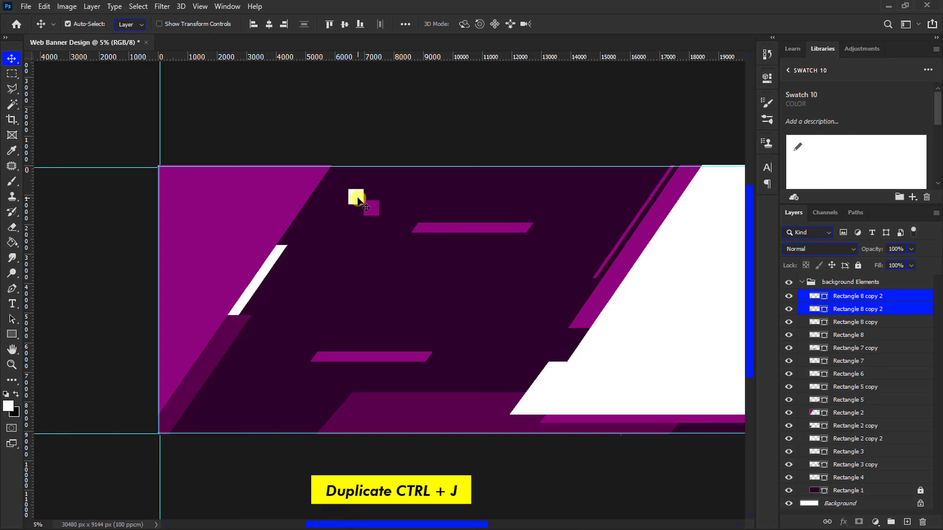
drag(358, 201, 283, 360)
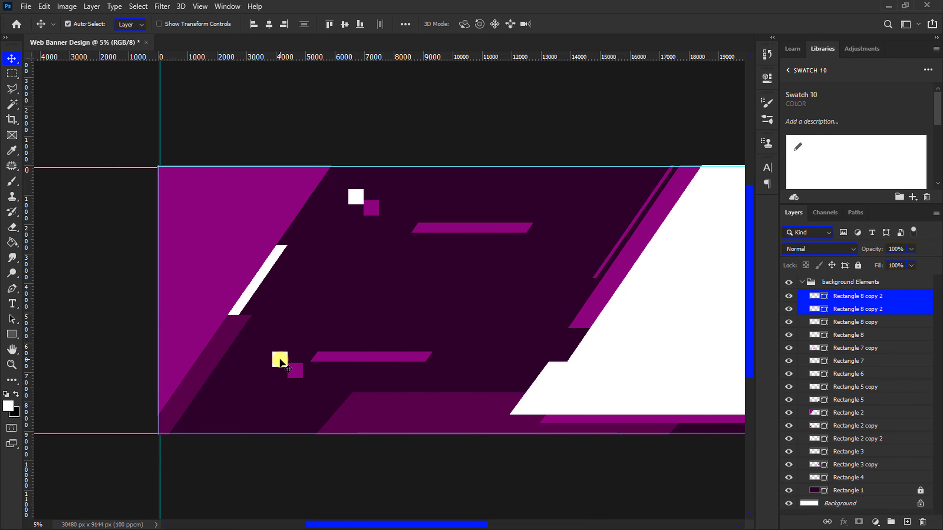
key(ctrl+t)
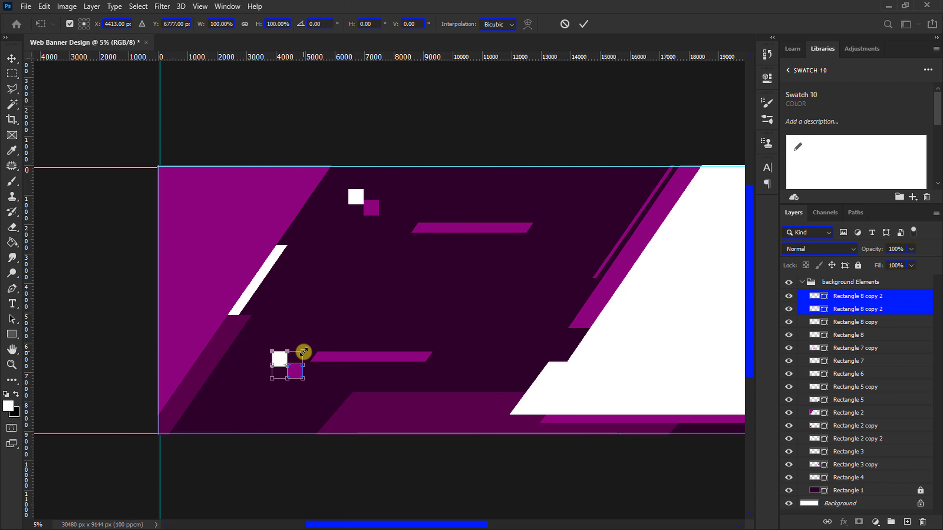
drag(303, 351, 302, 358)
key(Return)
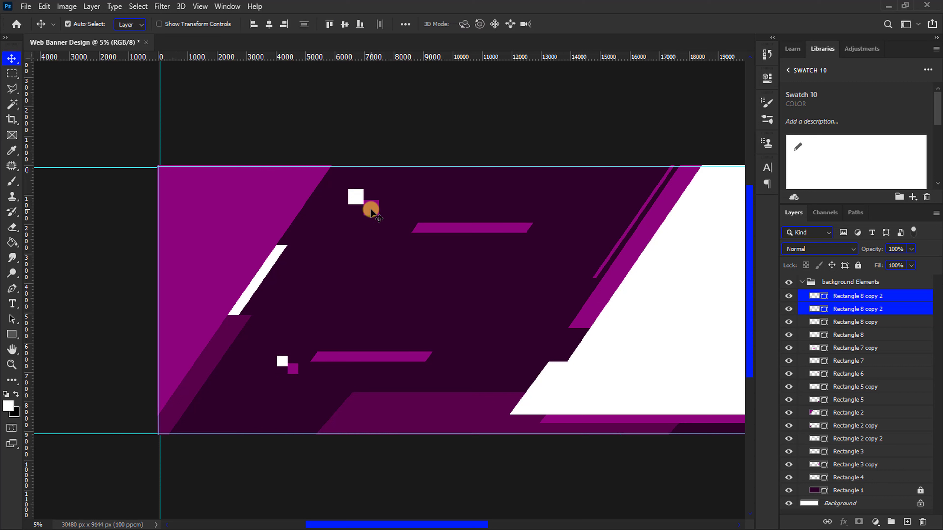
Shrink the original upper square pair slightly
click(424, 232)
shift+click(819, 321)
key(ctrl+t)
drag(380, 189, 375, 193)
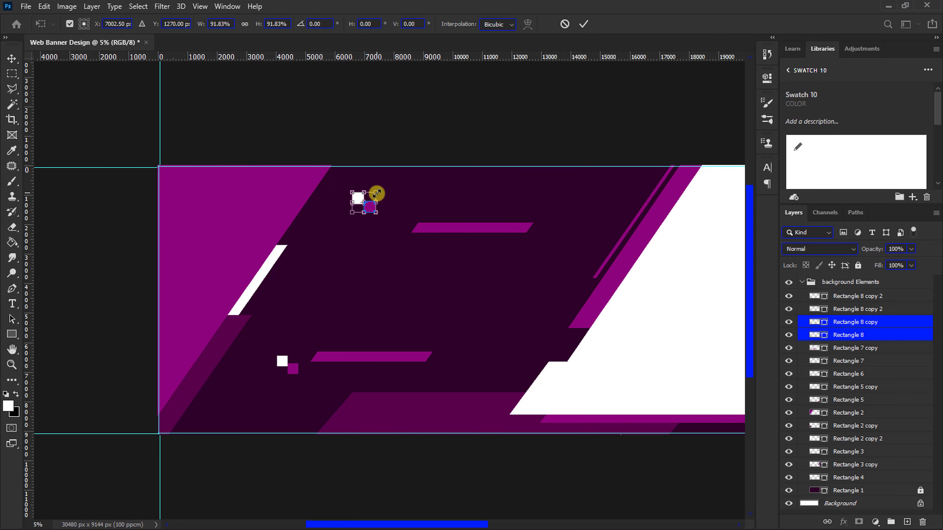
key(Return)
key(ctrl+0)
key(ctrl+minus)
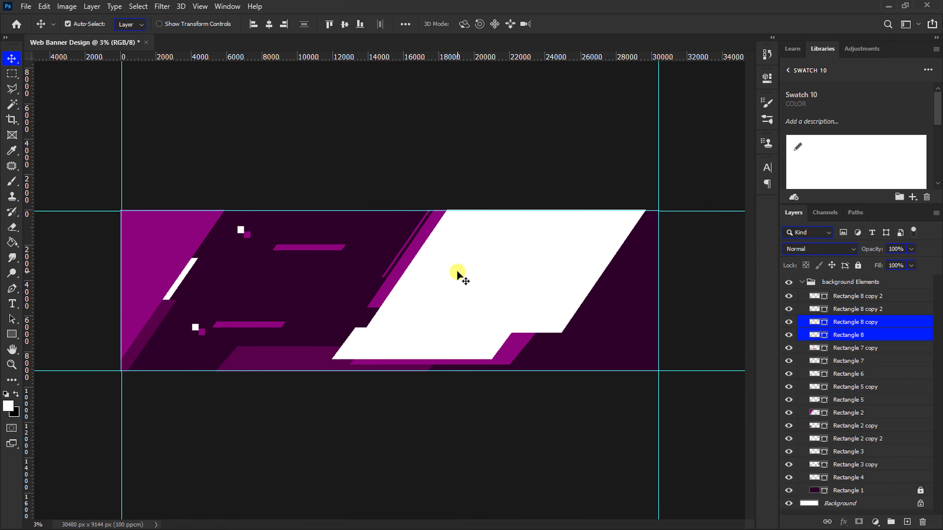
click(457, 274)
Bring the grayscale man photo from Resources.psd into the banner and enlarge it over the right side
click(26, 6)
mouse_move(49, 76)
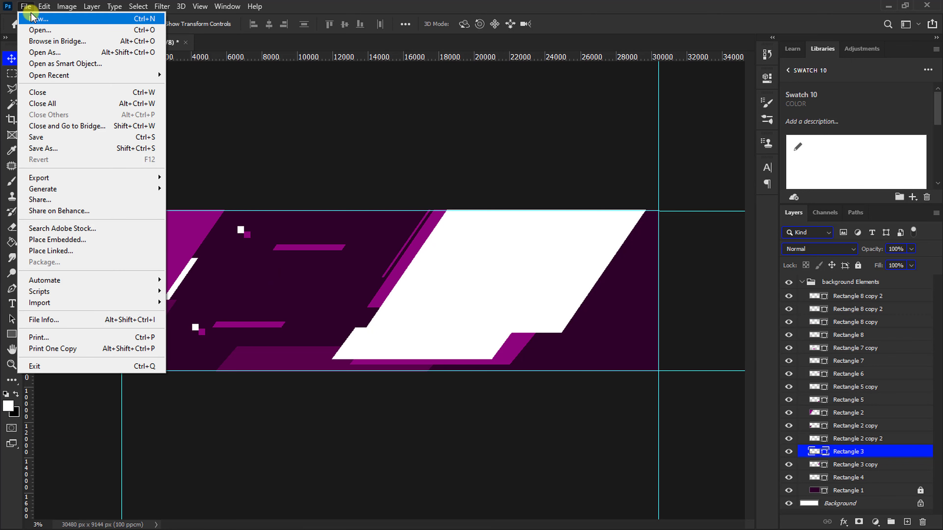
click(196, 76)
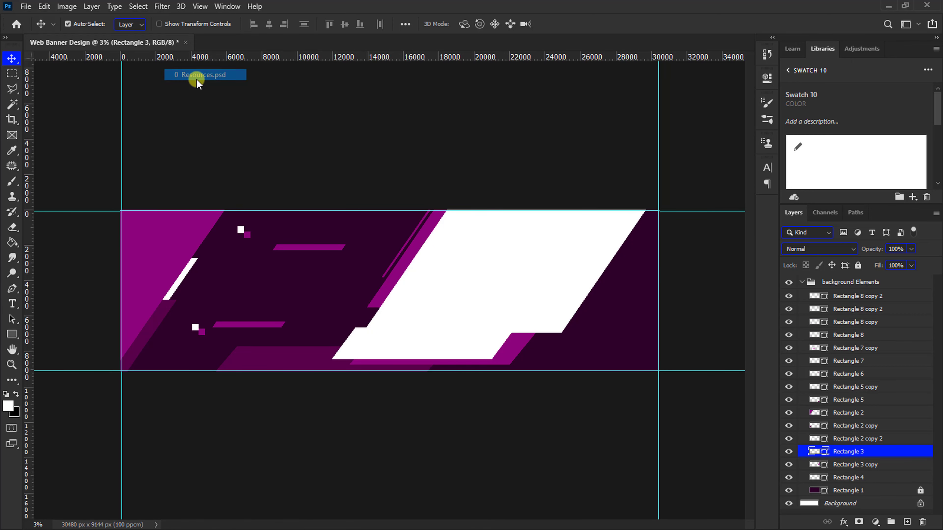
mouse_move(275, 113)
mouse_down()
mouse_move(488, 278)
mouse_move(778, 141)
mouse_move(647, 82)
mouse_up()
key(ctrl+t)
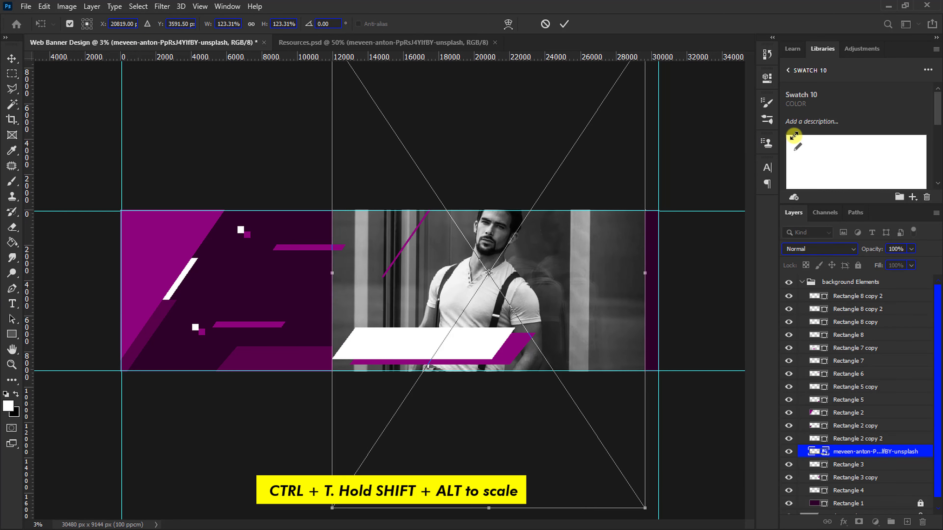
click(570, 25)
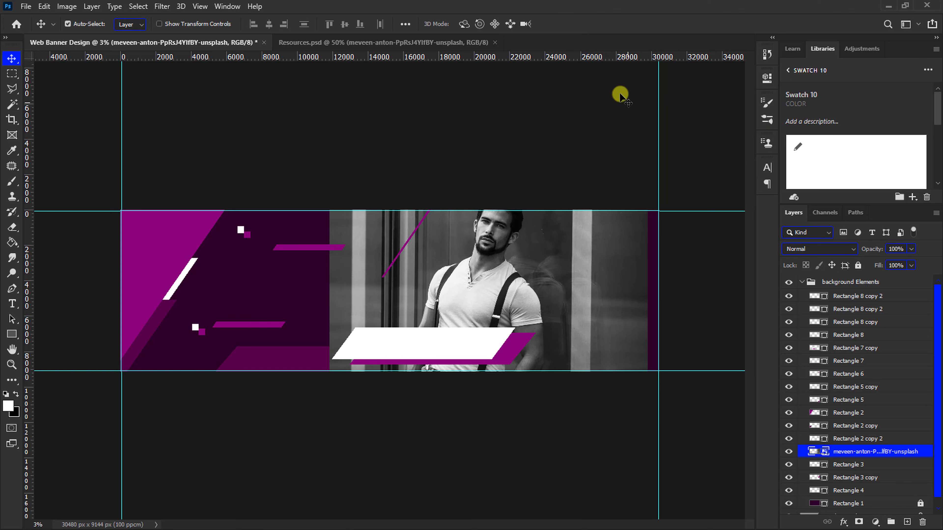
Clip the grayscale photo to the slanted white shape beneath it
right_click(844, 453)
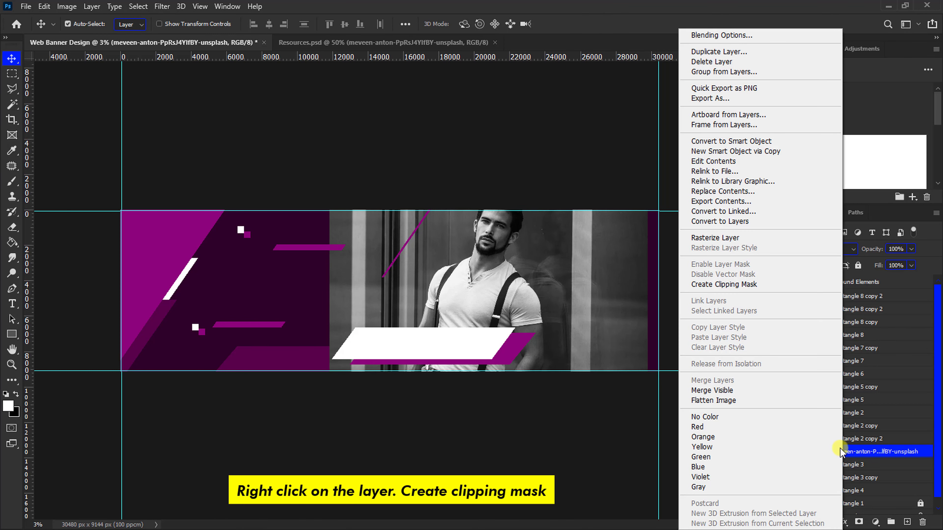
click(750, 285)
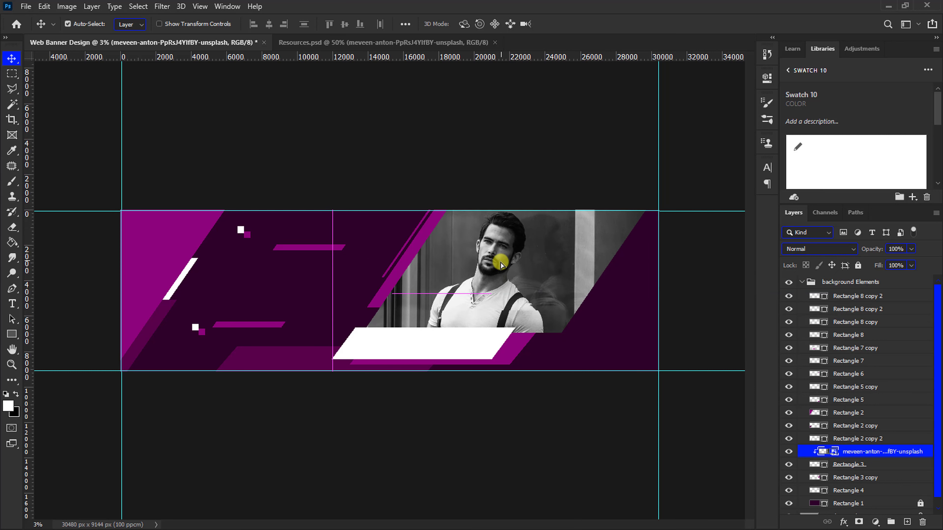
key(ctrl+plus)
scroll(502, 271, right, 5)
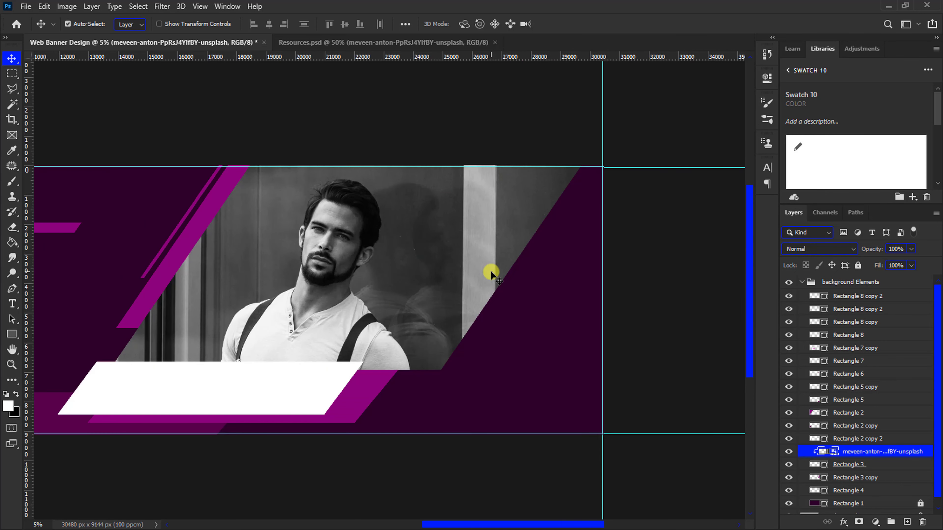
Draw a thin white rectangle, skew it, rotate about 34°, and shrink to about 74%
click(13, 335)
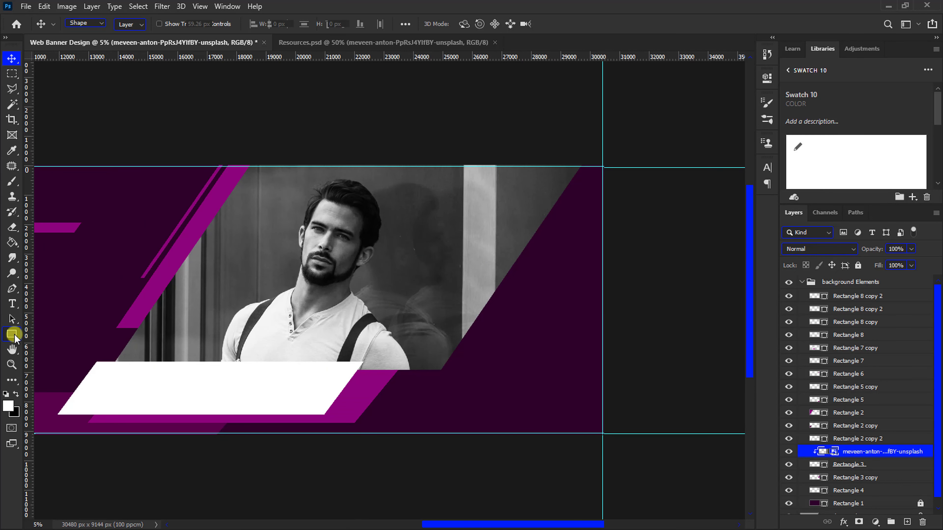
drag(425, 208, 438, 490)
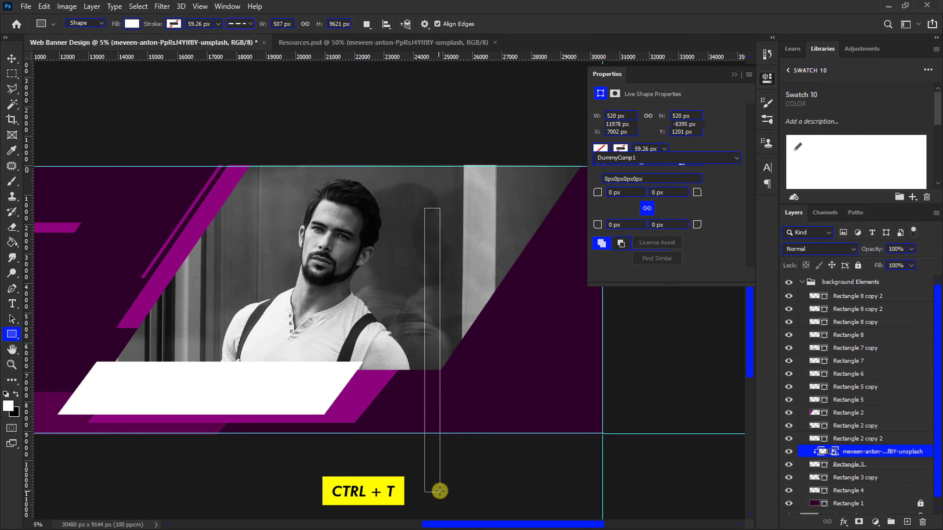
key(ctrl+t)
right_click(431, 325)
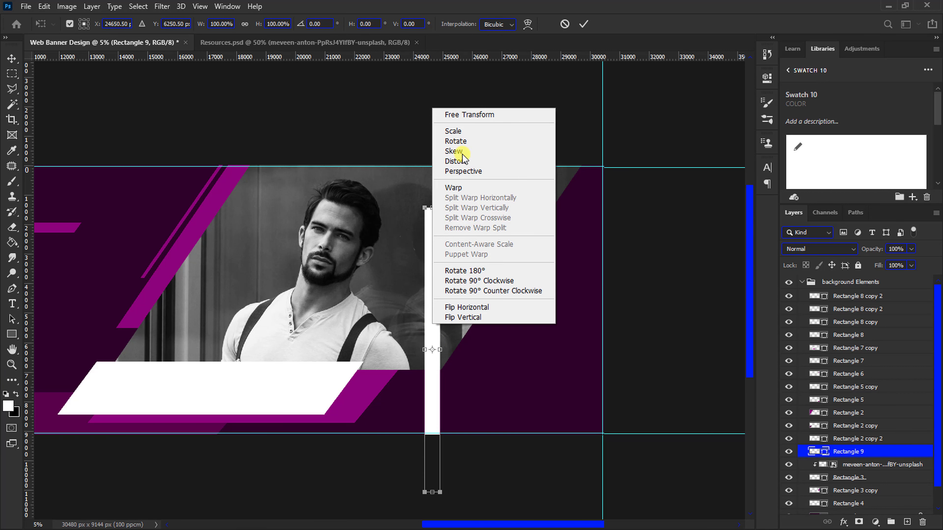
click(455, 152)
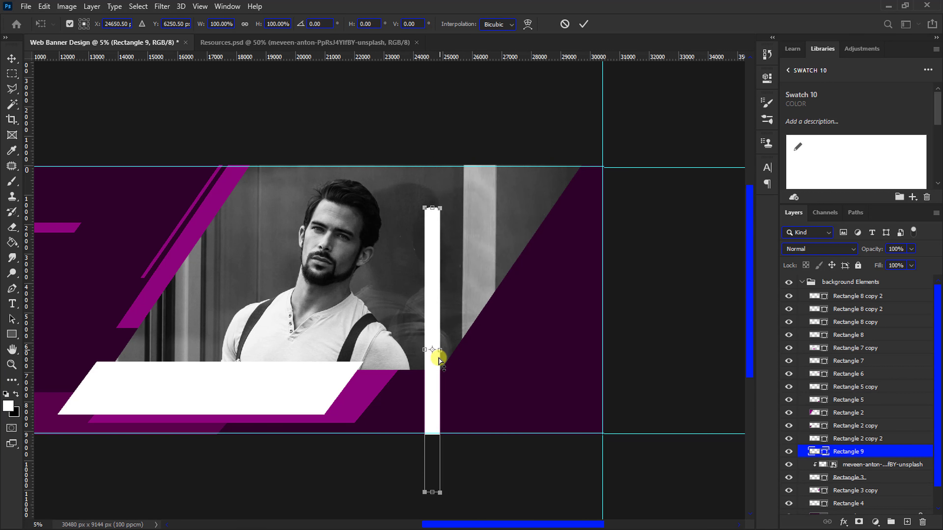
drag(438, 360, 435, 369)
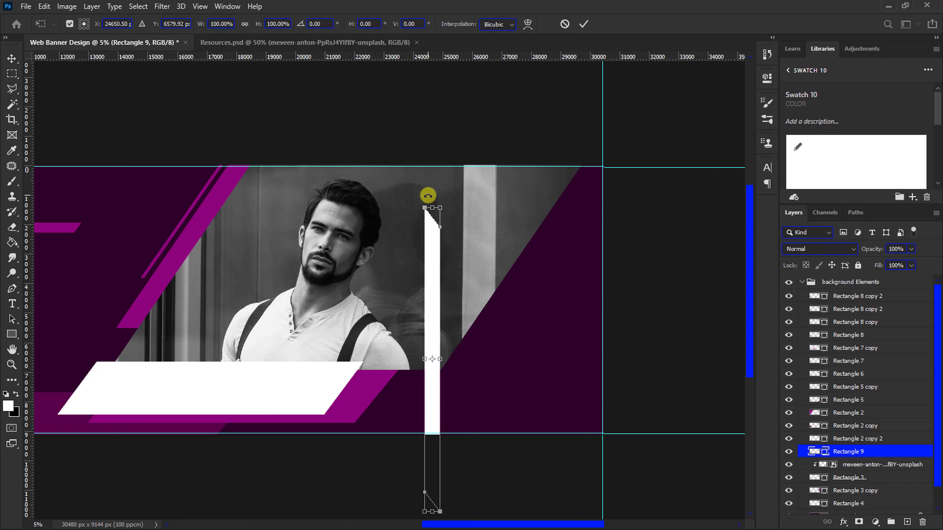
drag(438, 195, 507, 260)
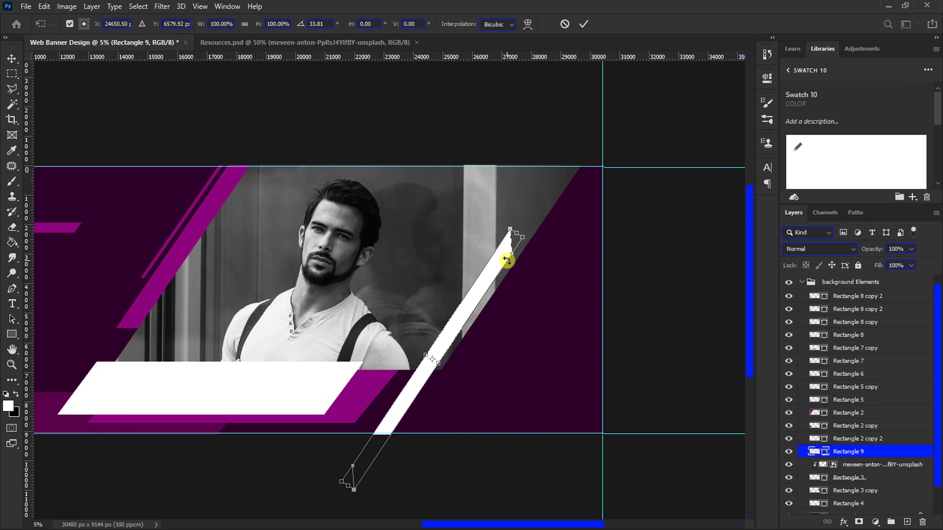
drag(472, 318, 438, 366)
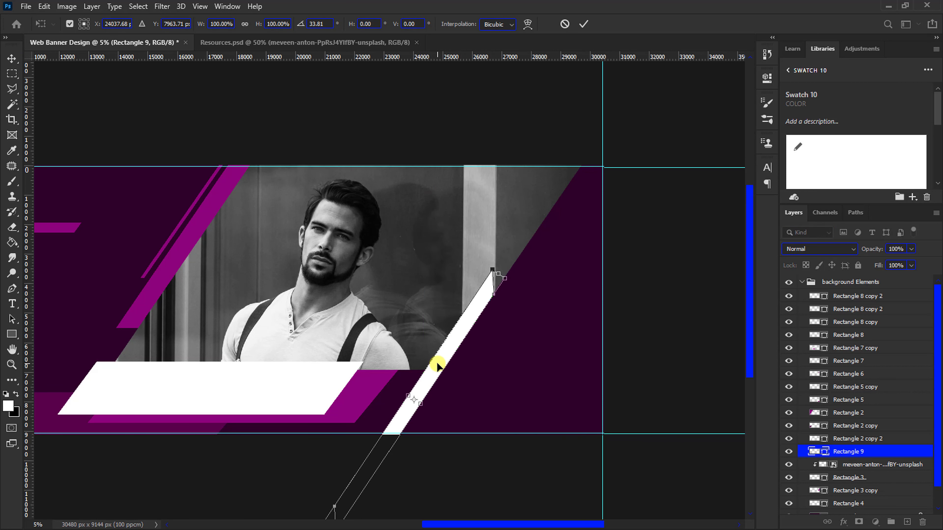
mouse_move(504, 283)
mouse_down()
mouse_move(459, 343)
mouse_move(485, 303)
mouse_up()
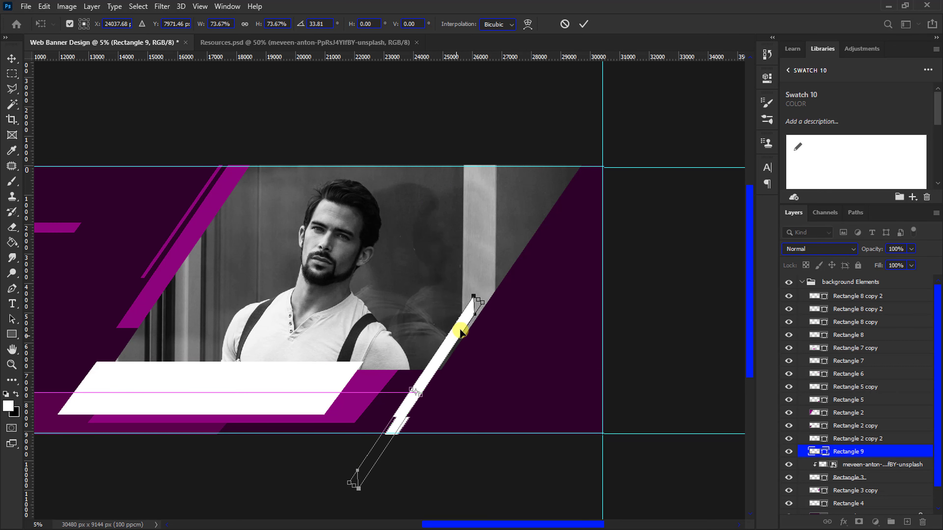
key(Return)
Fine-rotate the white stripe to match the photo's slanted edge
key(ctrl+plus)
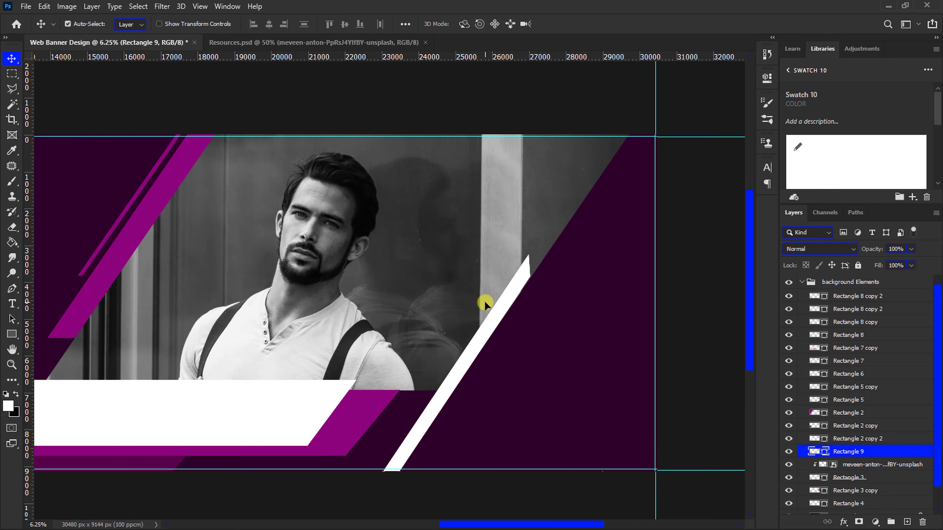
key(ctrl+t)
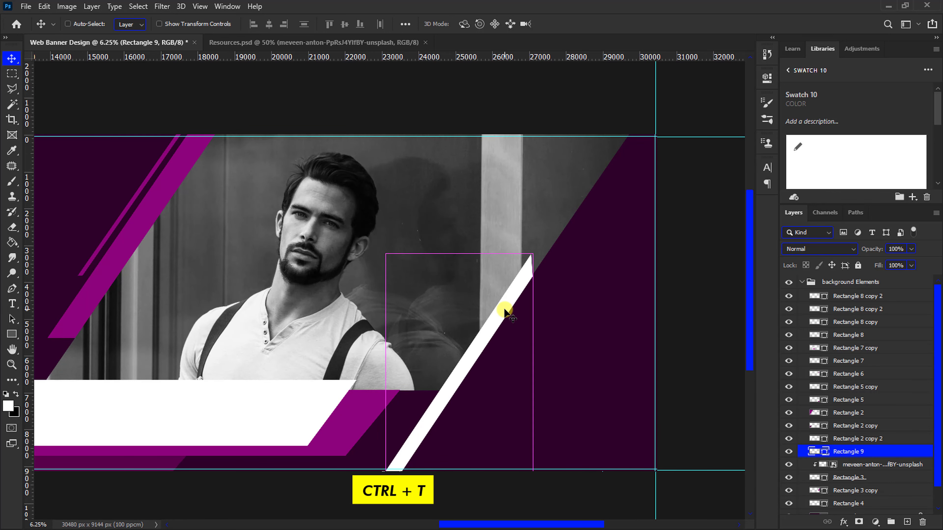
drag(537, 243, 537, 245)
key(Return)
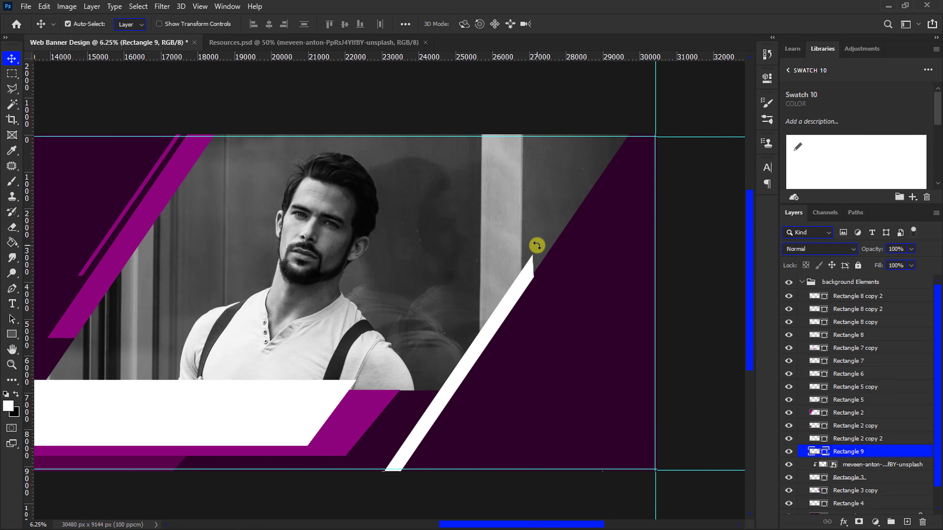
scroll(537, 245, down, 5)
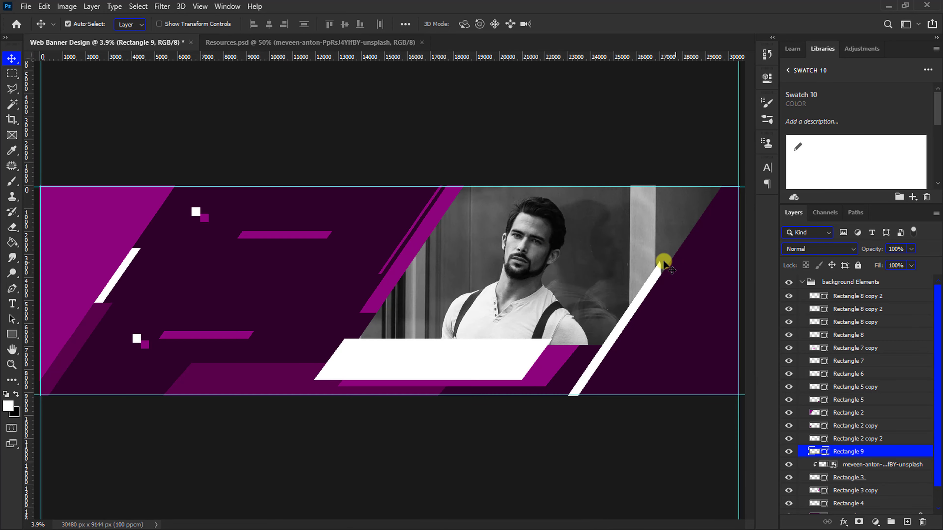
Create a new layer group named Icons
click(802, 285)
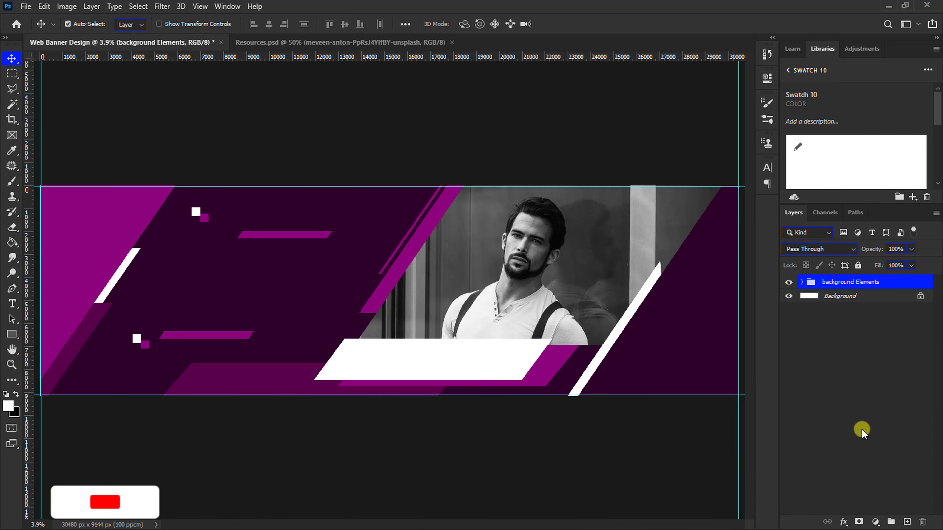
click(891, 522)
double_click(833, 282)
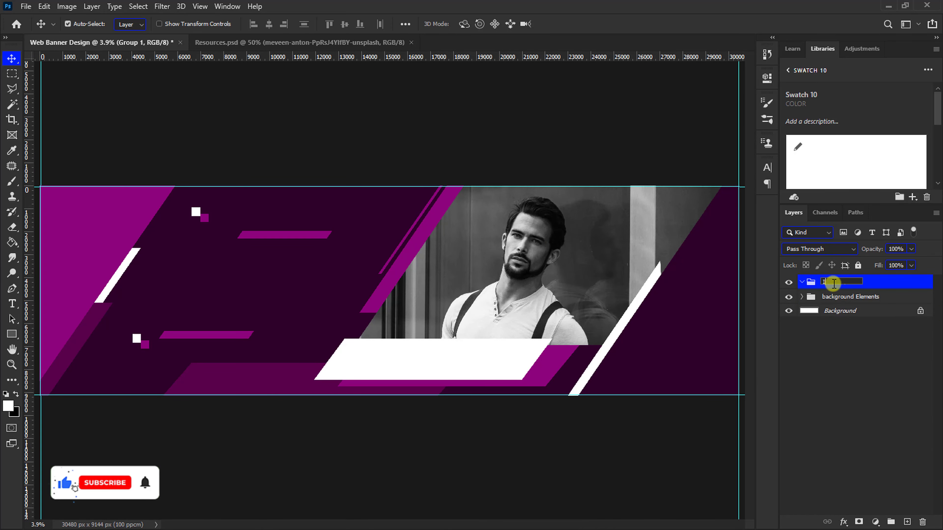
text(cons)
key(Return)
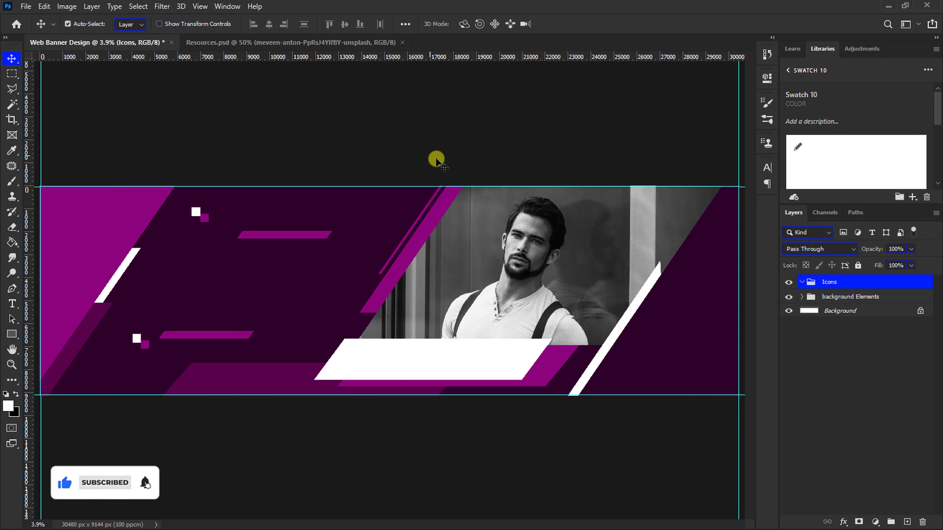
Bring the phone, paper-plane and mail icons from Resources.psd into the banner
click(285, 42)
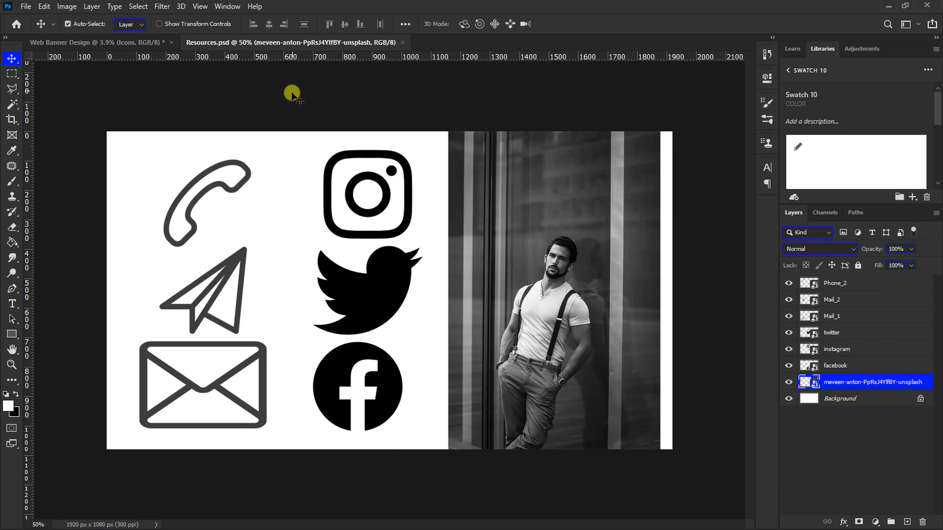
drag(259, 146, 150, 433)
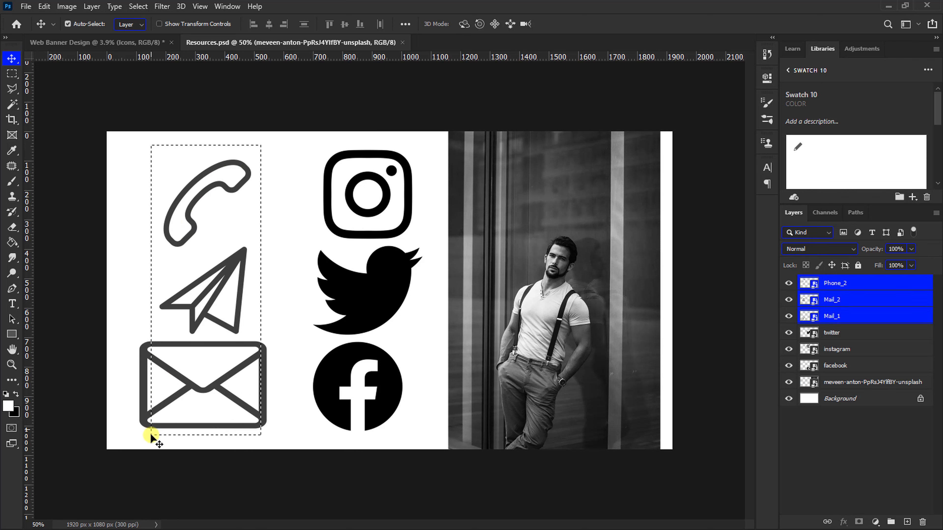
drag(151, 44, 164, 64)
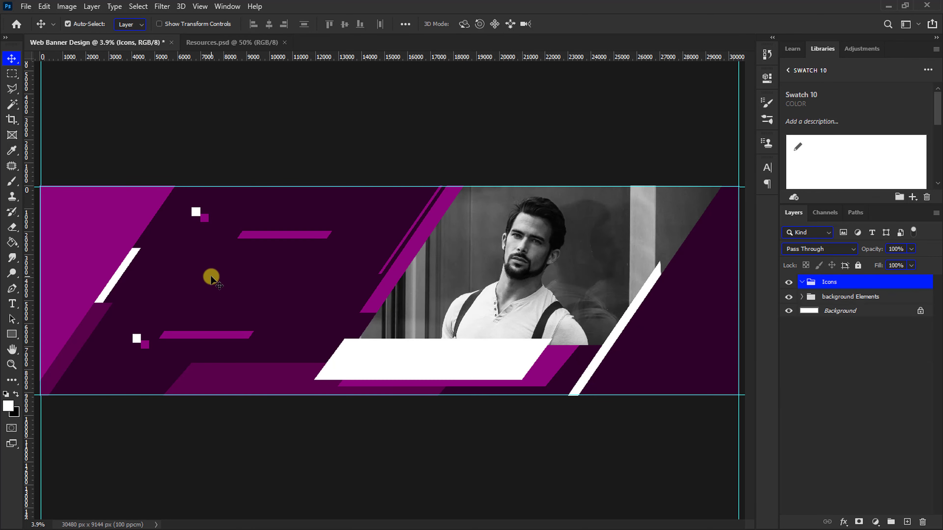
drag(212, 278, 386, 300)
key(ctrl+t)
scroll(397, 316, up, 1)
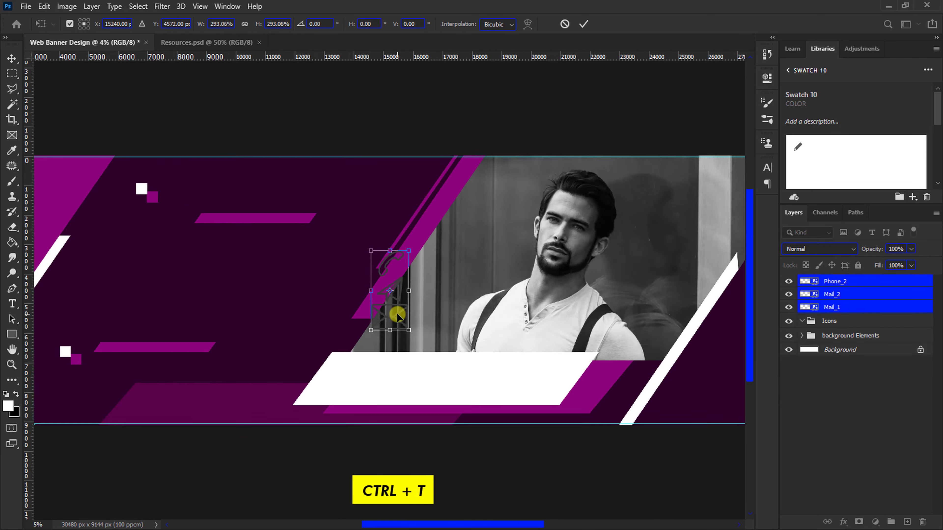
key(Return)
Enlarge and space the three icons, move them into Icons, and place them on the white bar
click(483, 383)
click(835, 281)
shift+click(831, 307)
drag(831, 307, 829, 320)
click(802, 283)
key(ctrl+t)
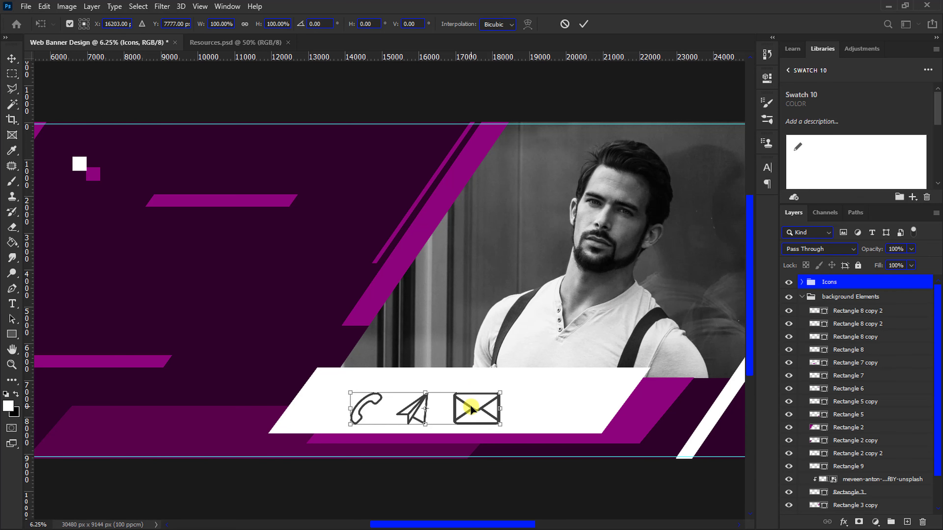
drag(471, 408, 552, 401)
key(Return)
Add a Color Overlay style to the Icons group
key(ctrl+0)
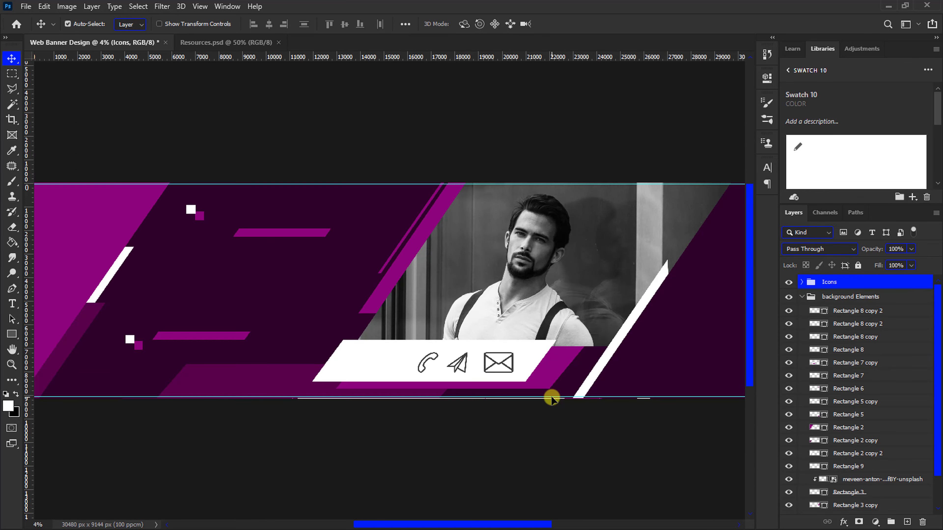
double_click(906, 283)
click(476, 219)
click(726, 103)
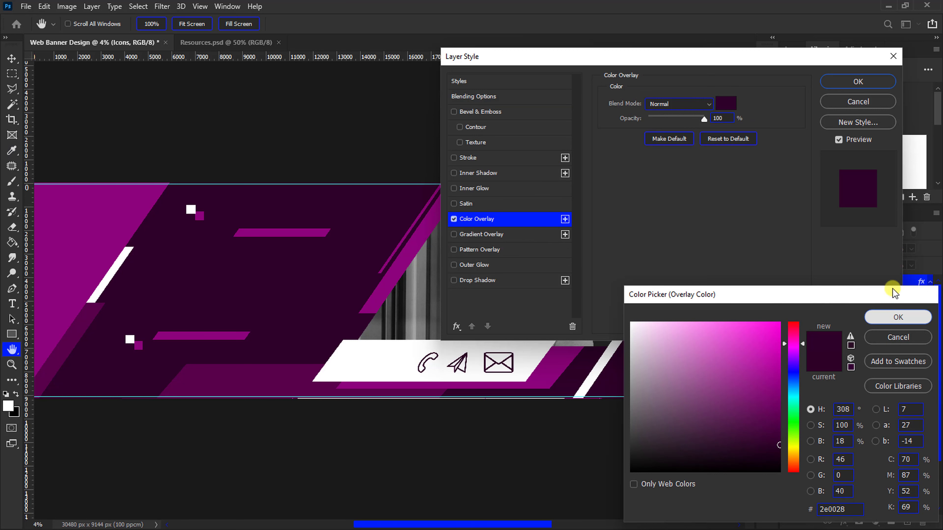
Apply the #2e0028 dark purple overlay to Icons and create a new Icons 2 group
click(897, 317)
click(855, 82)
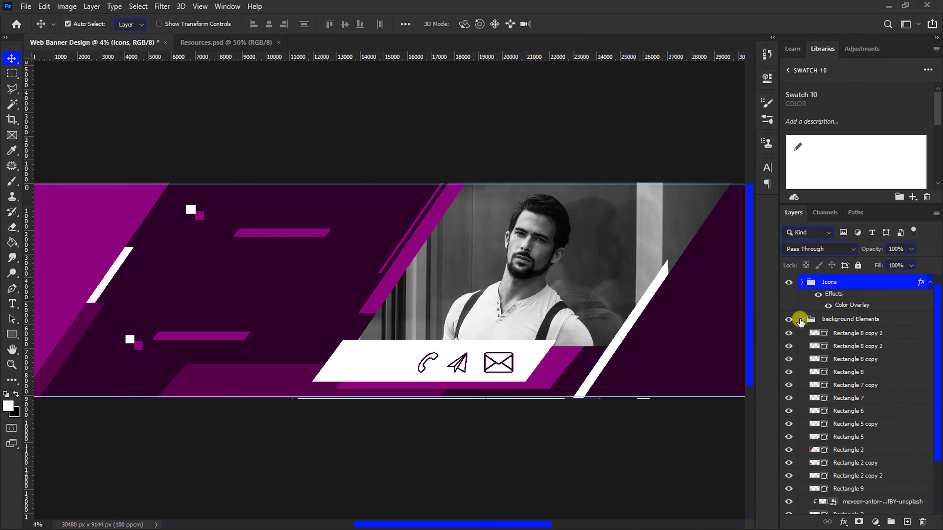
click(811, 319)
click(826, 283)
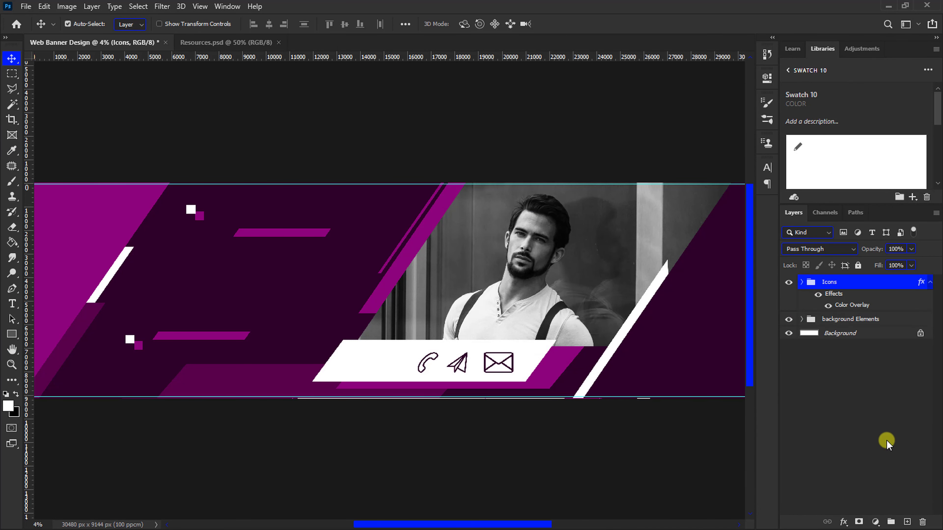
click(891, 522)
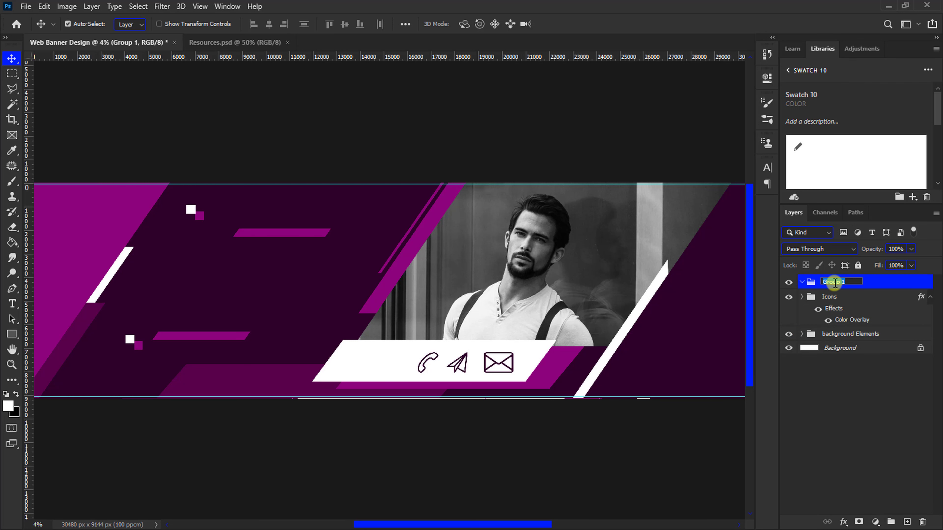
text(Icons 2)
key(Return)
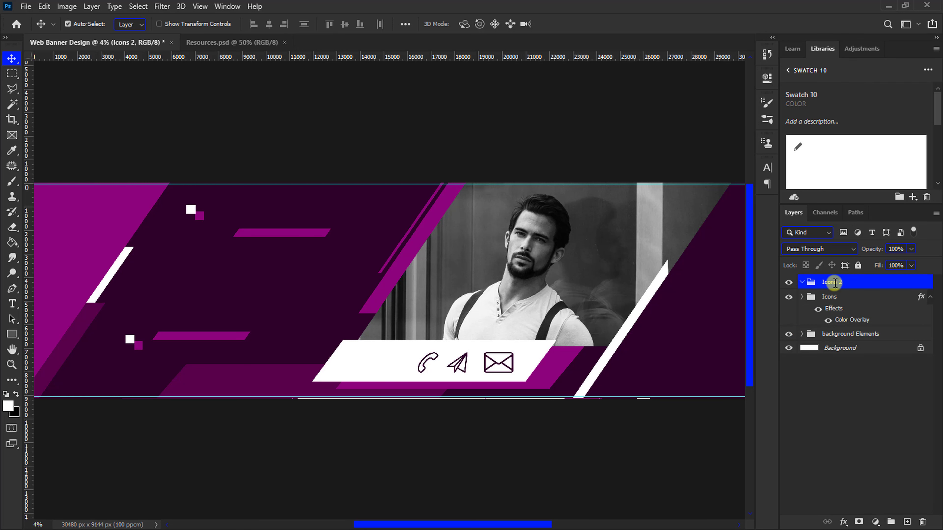
Bring the Instagram, Twitter and Facebook icons from Resources.psd to the banner's right into Icons 2
click(215, 48)
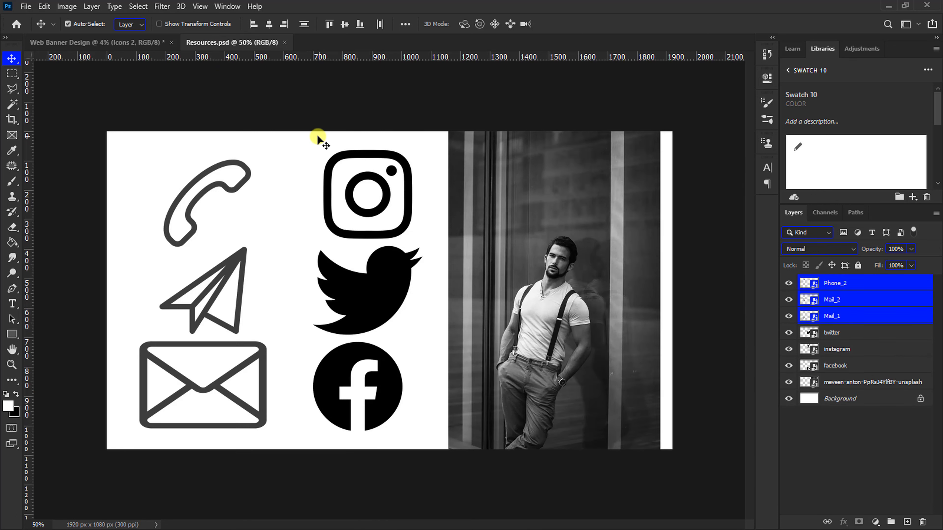
mouse_move(310, 135)
mouse_down()
mouse_move(379, 248)
mouse_move(405, 434)
mouse_up()
mouse_move(159, 45)
mouse_down()
mouse_move(370, 281)
mouse_move(449, 255)
mouse_up()
key(ctrl+t)
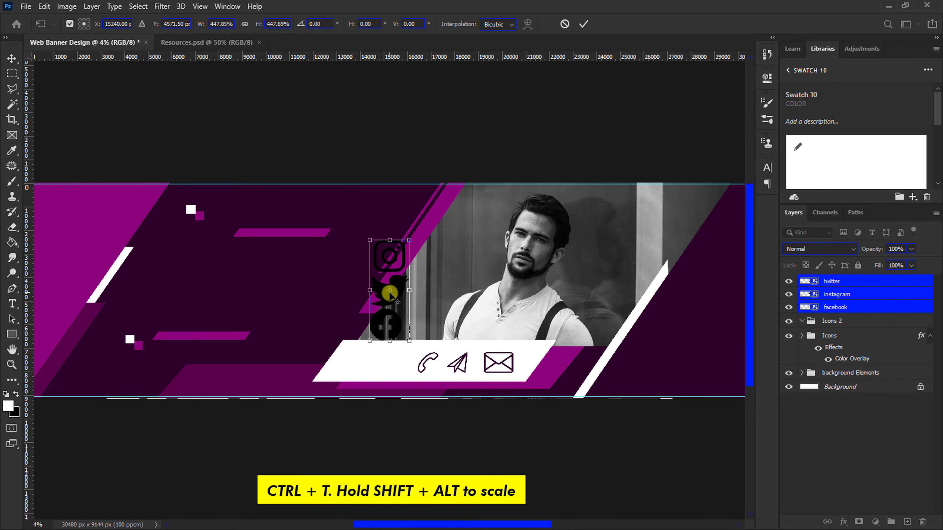
drag(432, 301, 660, 322)
key(Return)
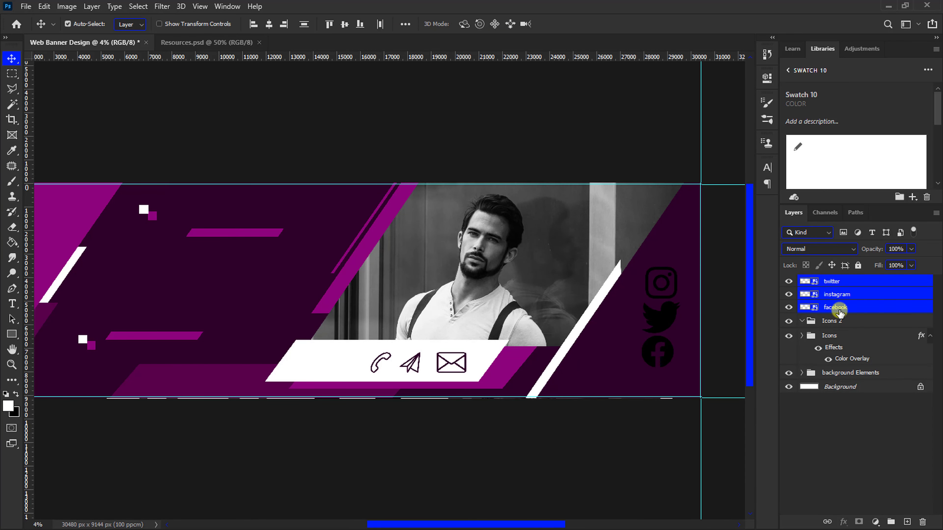
drag(840, 311, 833, 322)
Copy the colour overlay onto Icons 2 and change its colour to white
click(802, 283)
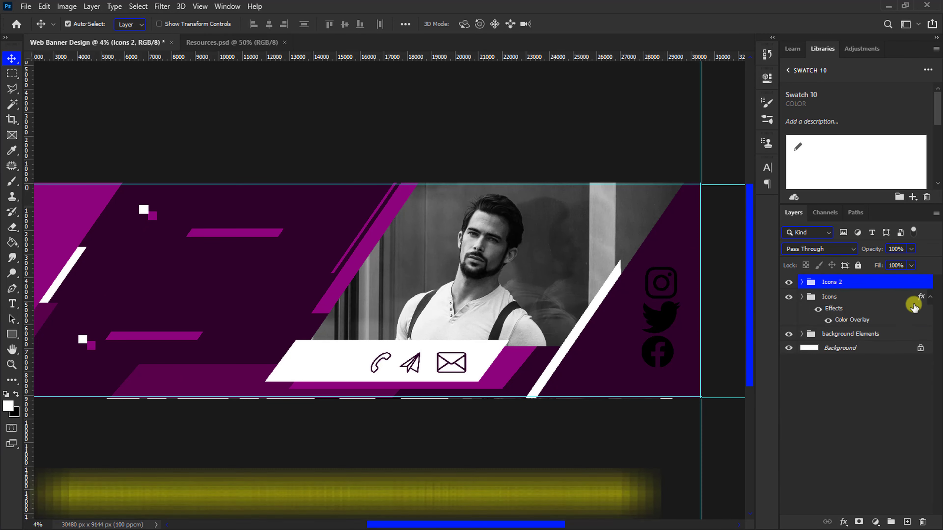
drag(921, 299, 917, 281)
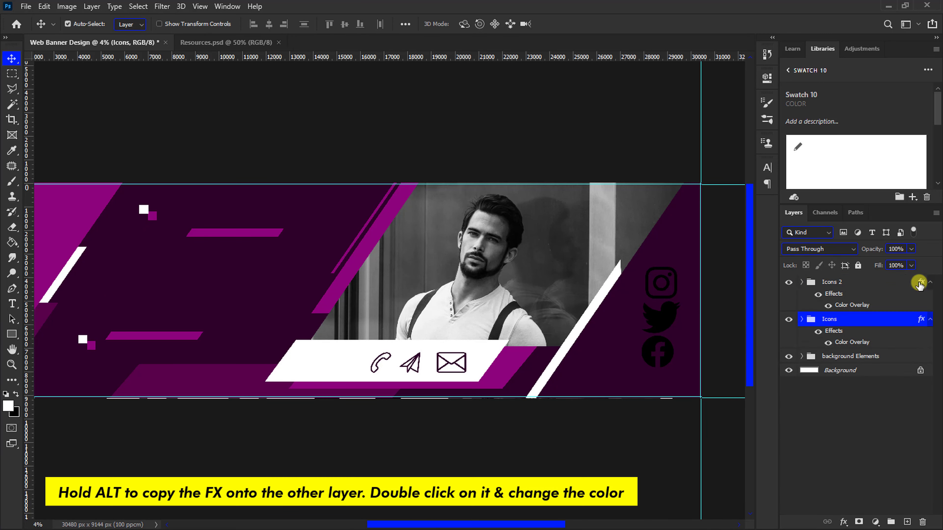
double_click(899, 286)
click(514, 220)
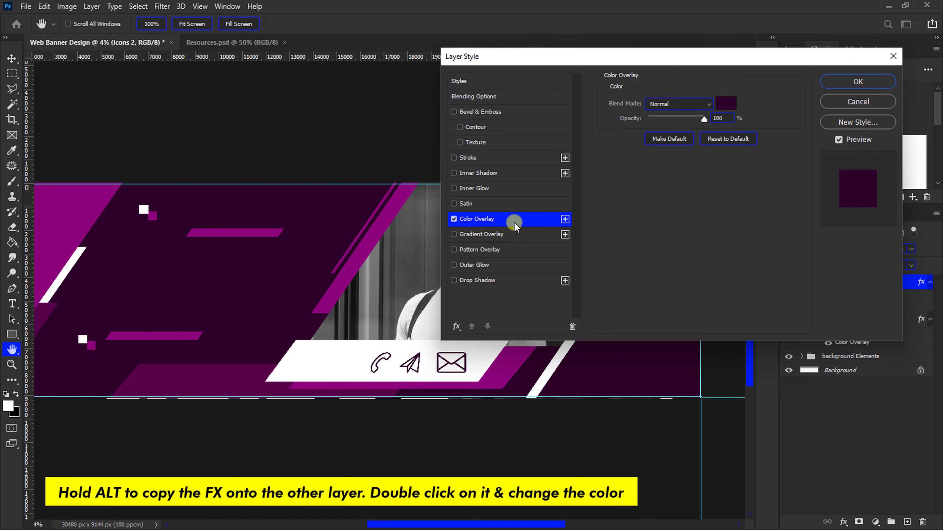
click(727, 103)
drag(674, 351, 613, 312)
click(878, 316)
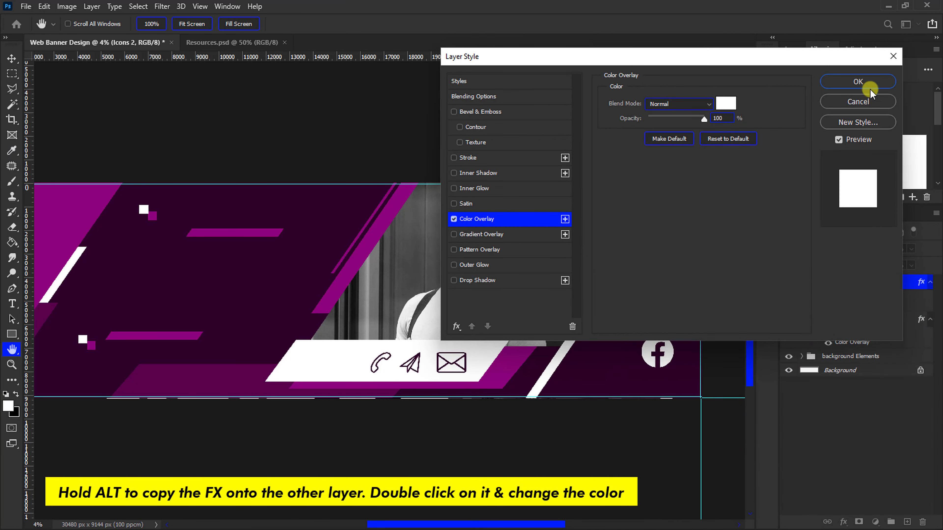
click(865, 83)
Scale the social icons down and arrange them in a vertical column beside the photo
click(666, 356)
drag(667, 356, 638, 350)
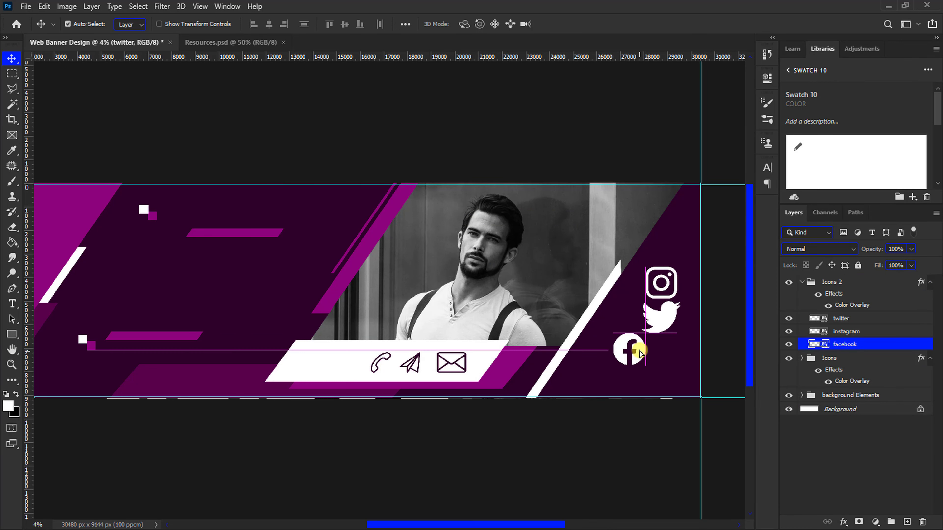
mouse_move(664, 311)
mouse_down()
mouse_move(653, 302)
mouse_move(683, 249)
mouse_move(664, 277)
mouse_up()
click(798, 282)
key(ctrl+t)
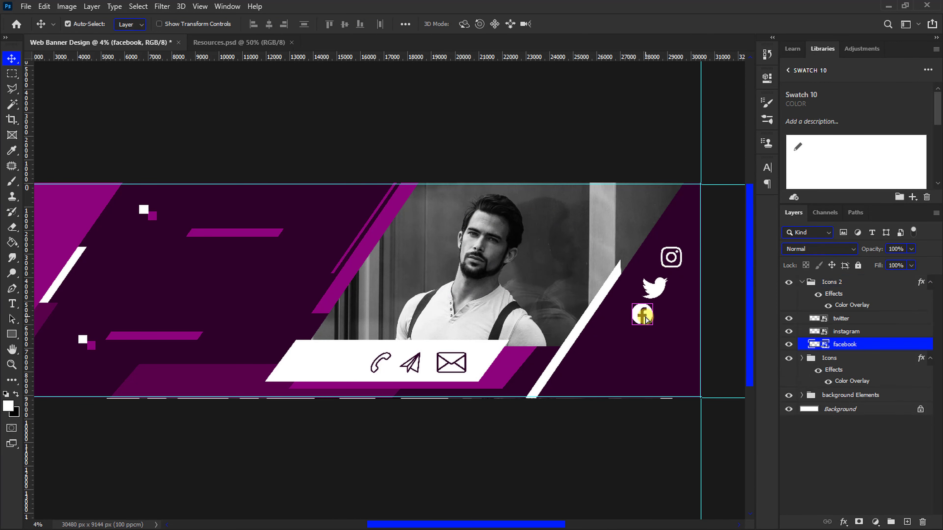
drag(642, 313, 631, 323)
drag(657, 286, 672, 272)
key(ctrl+minus)
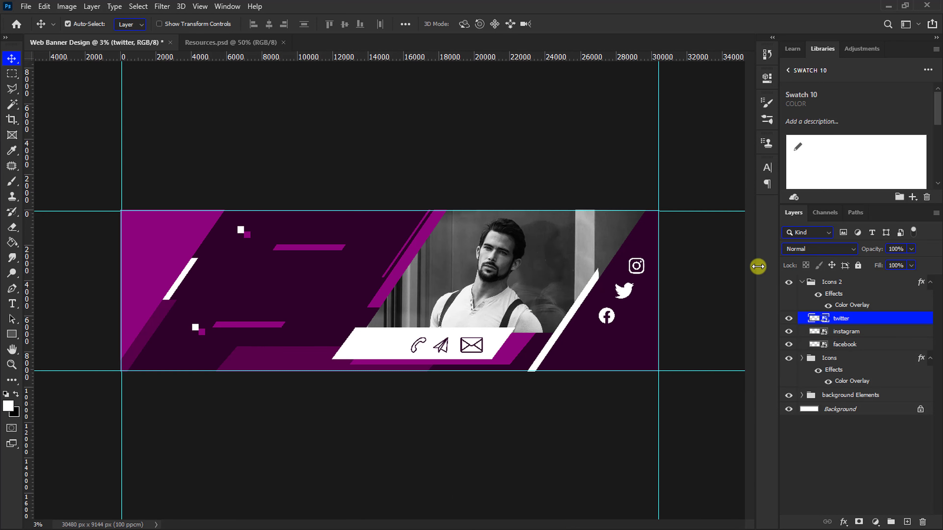
click(802, 282)
Create a new layer group named Text
click(890, 522)
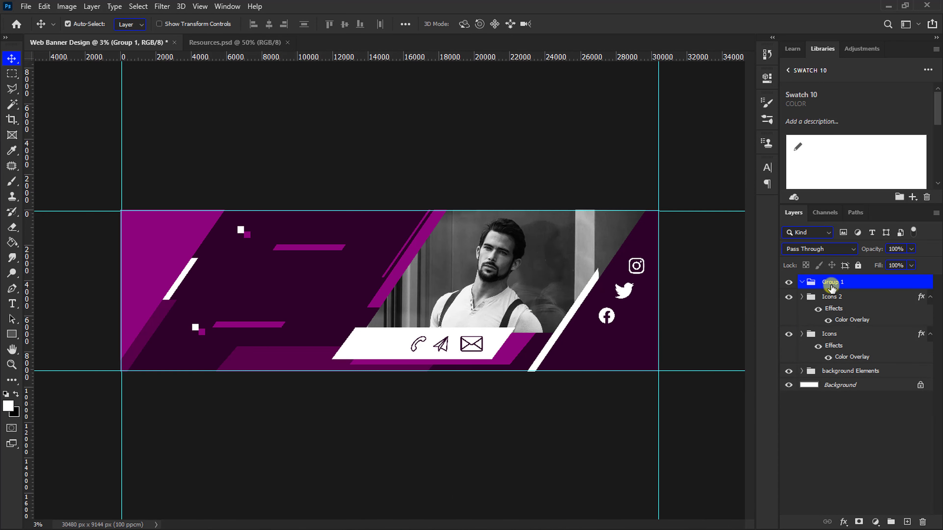
key(Return)
key(ctrl+plus)
key(ctrl+plus)
ctrl+scroll(687, 299, left, 3)
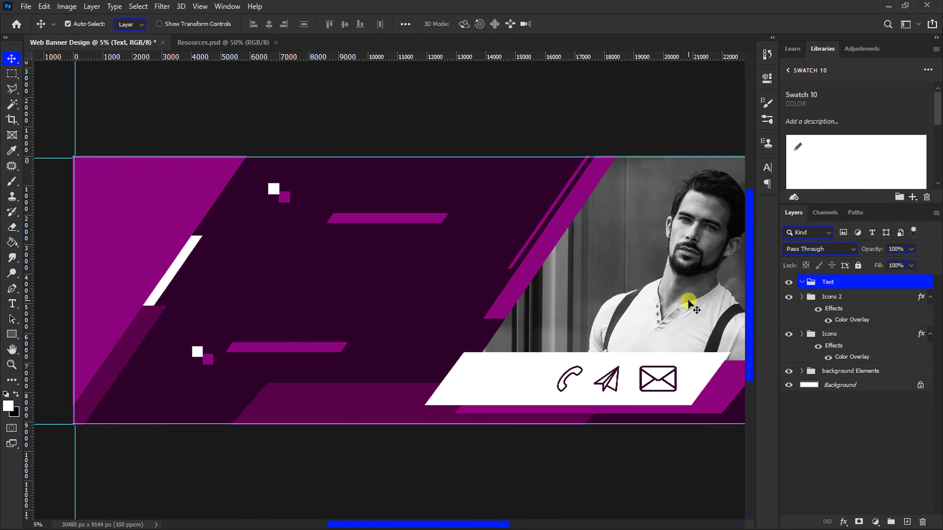
Add a white HEADLINE text layer in the banner's dark upper-left area
click(12, 304)
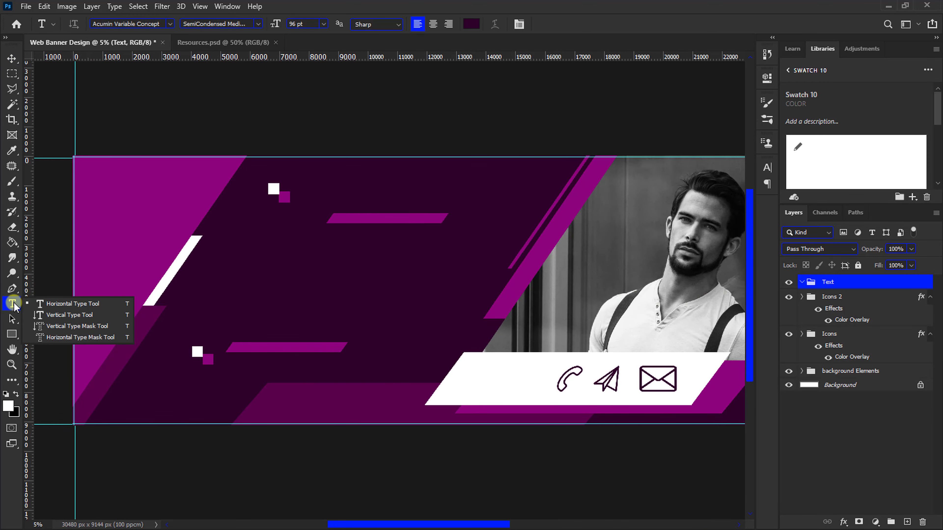
click(471, 25)
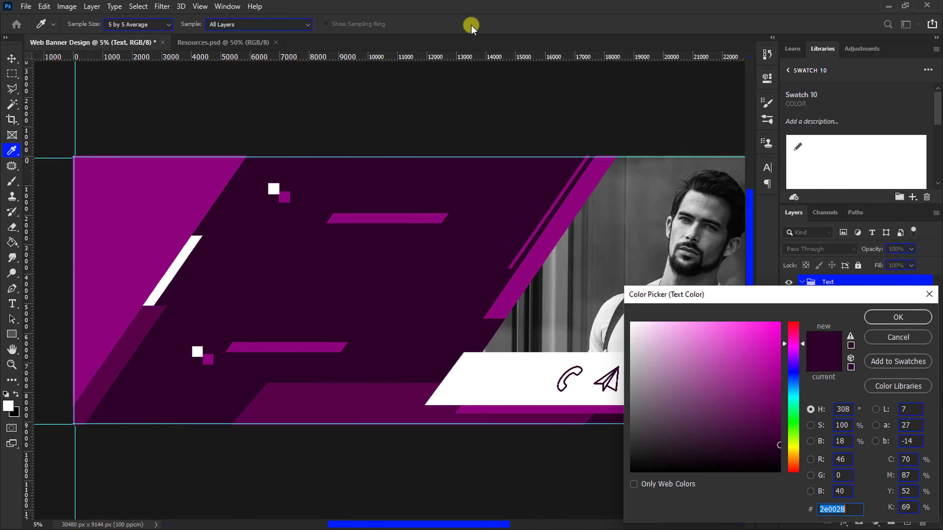
click(631, 323)
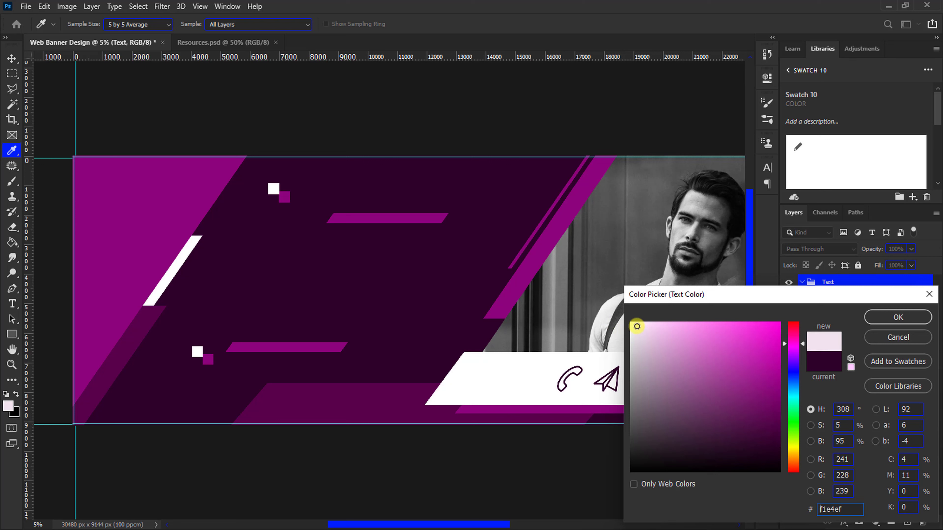
click(886, 318)
click(263, 251)
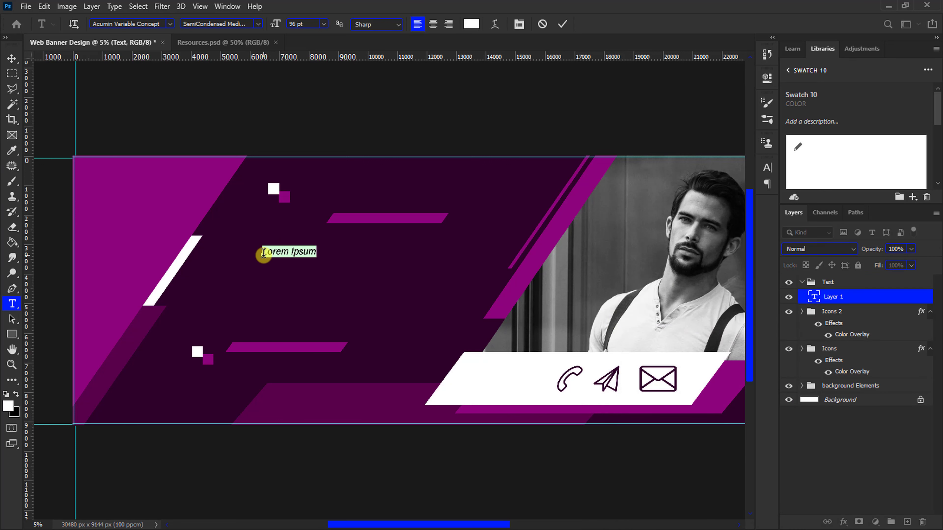
text(HEADLINE)
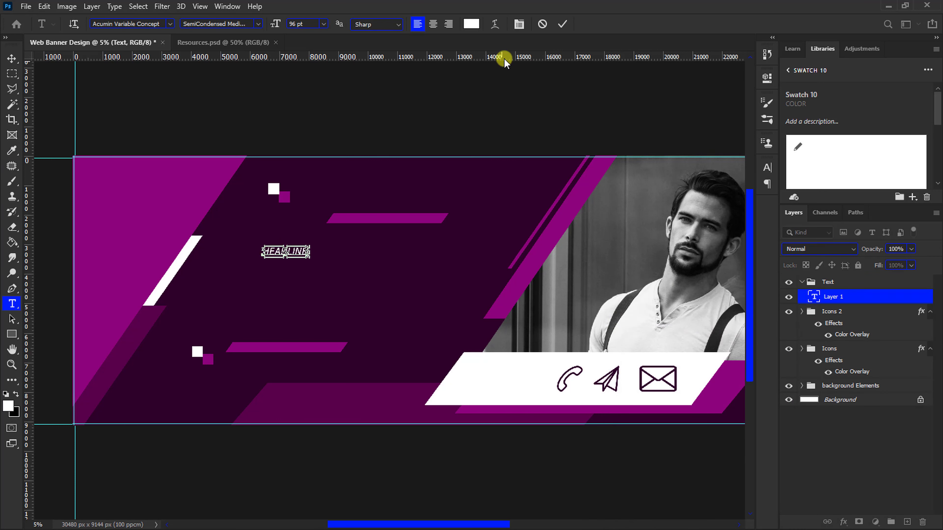
click(563, 24)
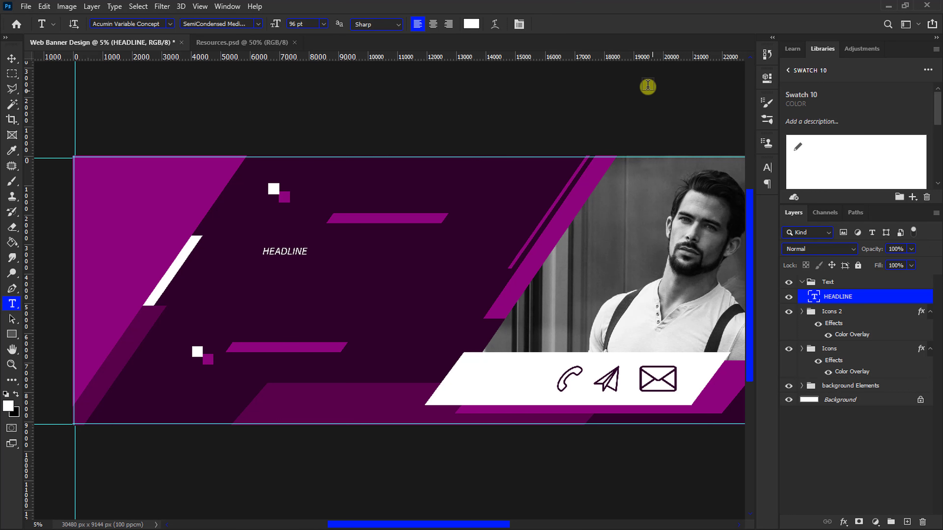
Set HEADLINE in Area Kilometer 50, enlarge it and move it down-left
click(766, 167)
click(697, 185)
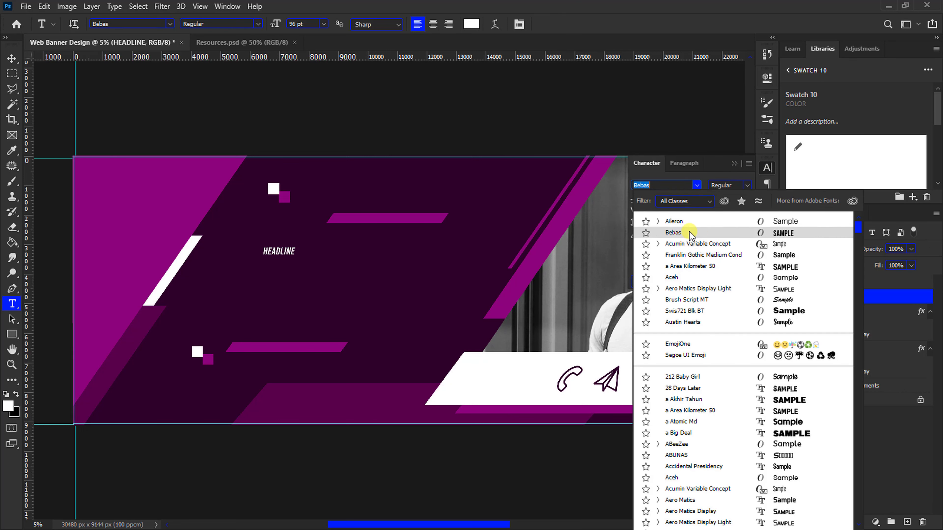
click(687, 349)
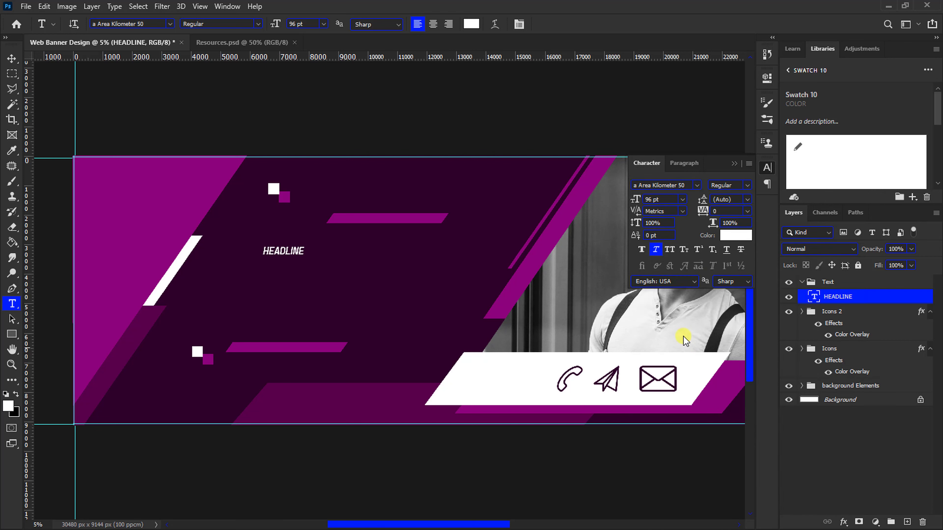
drag(648, 208, 848, 181)
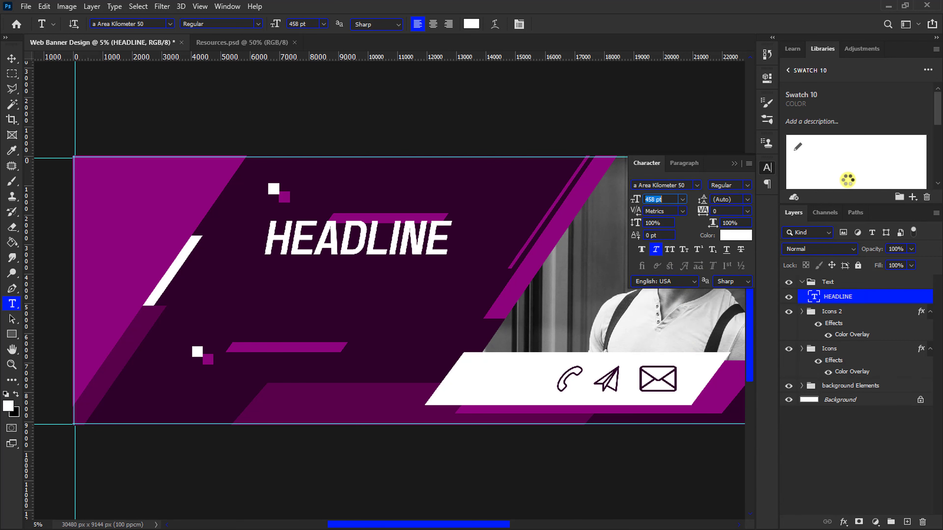
mouse_move(467, 208)
mouse_down()
mouse_move(342, 271)
mouse_move(342, 230)
mouse_up()
Duplicate HEADLINE, retype the copy as YOUR, and shrink it slightly
key(ctrl+j)
key(t)
double_click(337, 223)
text(YOUR)
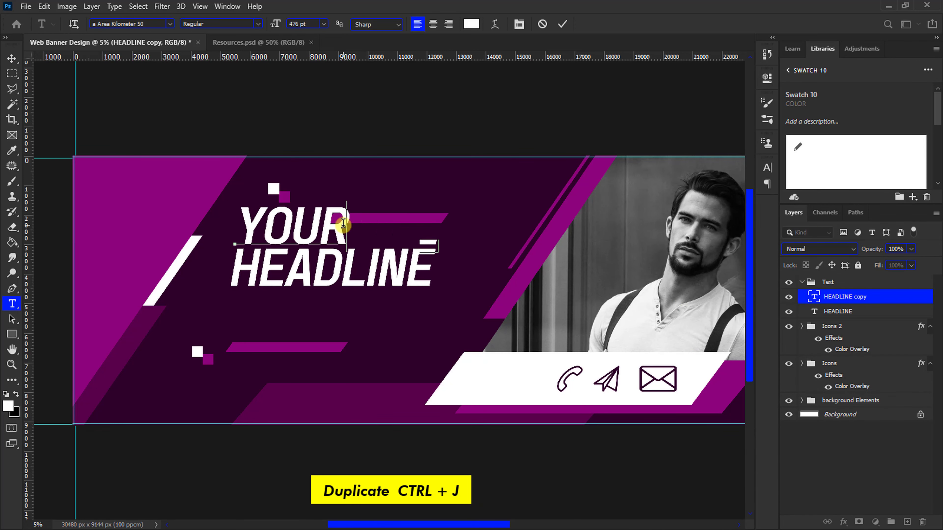
click(561, 24)
key(v)
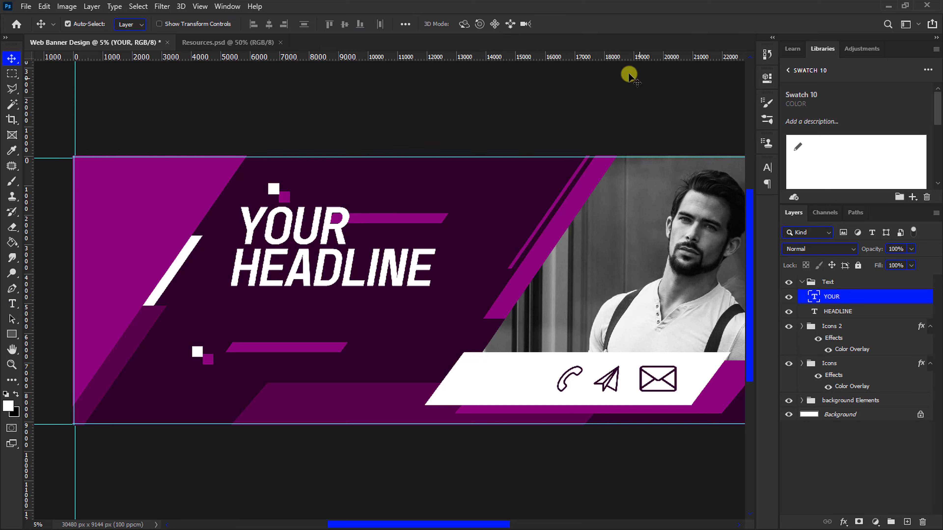
click(767, 169)
drag(652, 189, 390, 247)
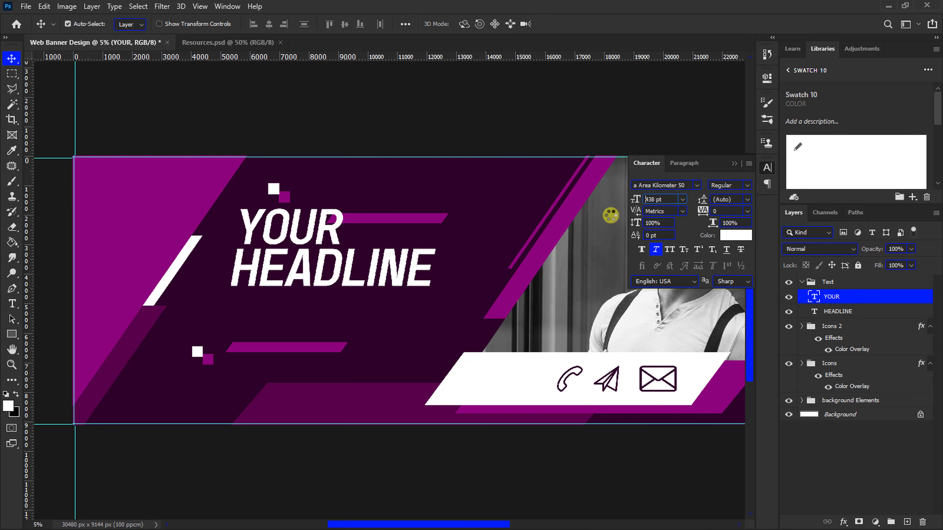
Select the Text group and add a placeholder paragraph box below HEADLINE
click(368, 217)
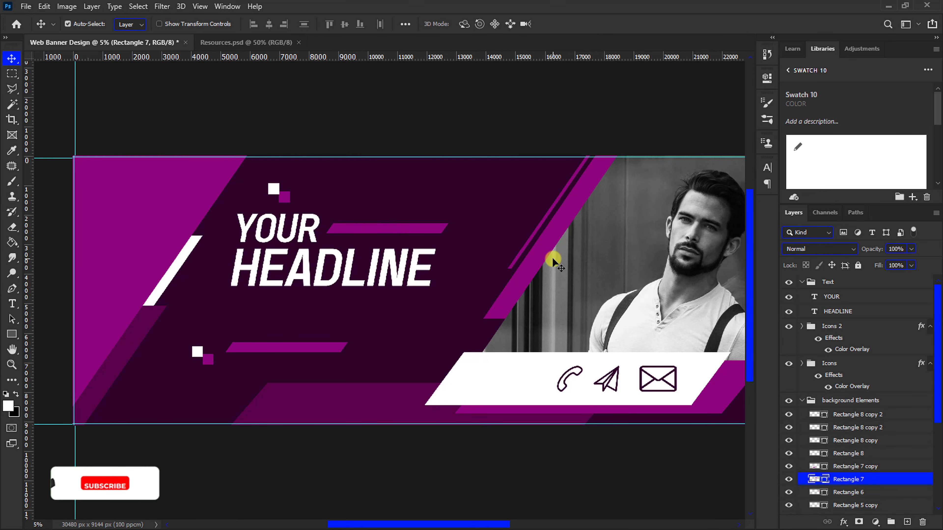
ctrl+click(831, 297)
ctrl+click(850, 312)
click(838, 282)
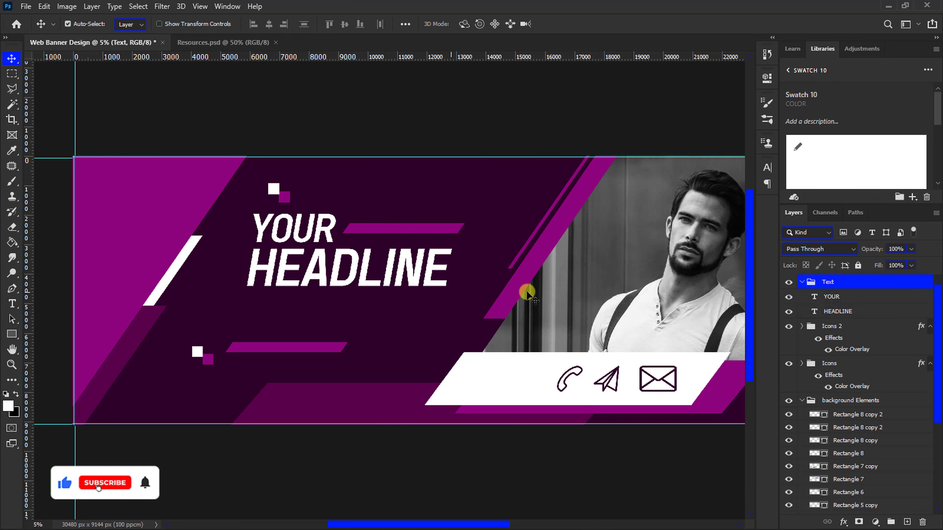
click(12, 303)
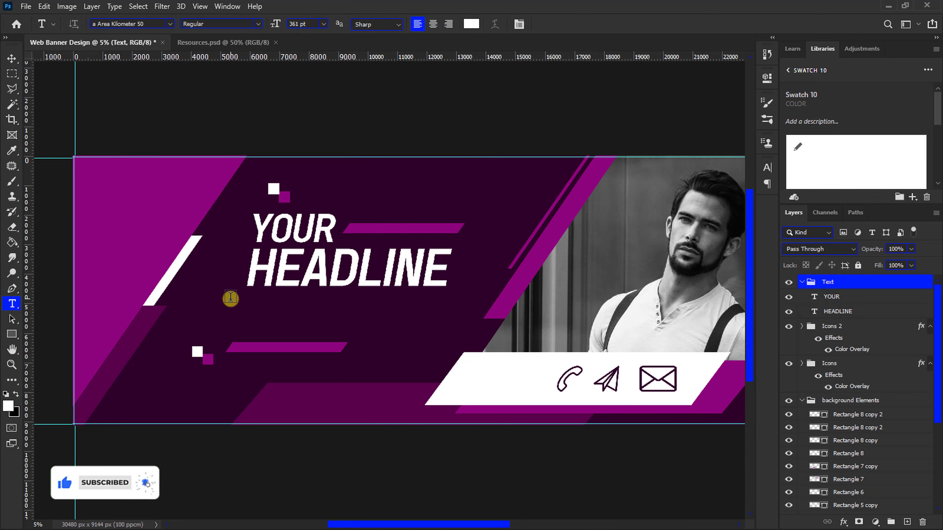
drag(245, 297, 448, 342)
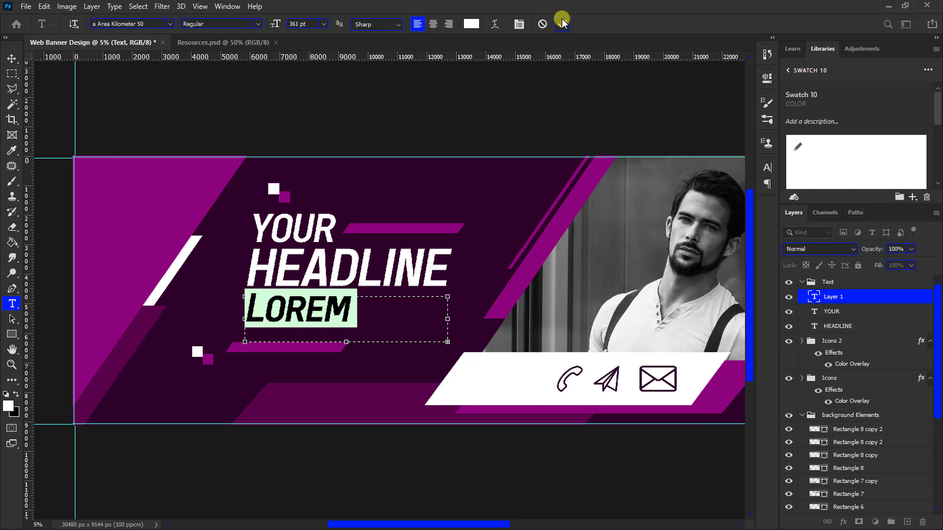
click(562, 23)
Set the paragraph to Acumin Variable Concept and shrink it to three lines
click(759, 166)
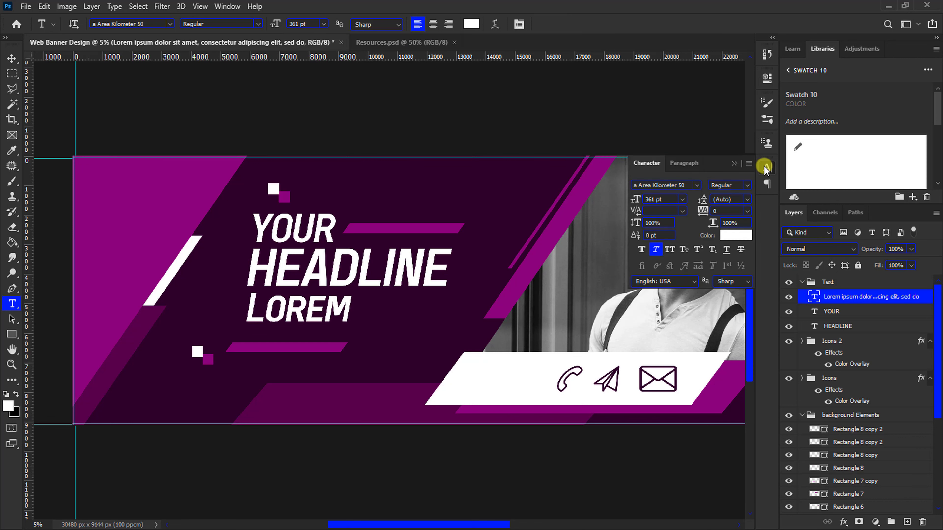
click(694, 184)
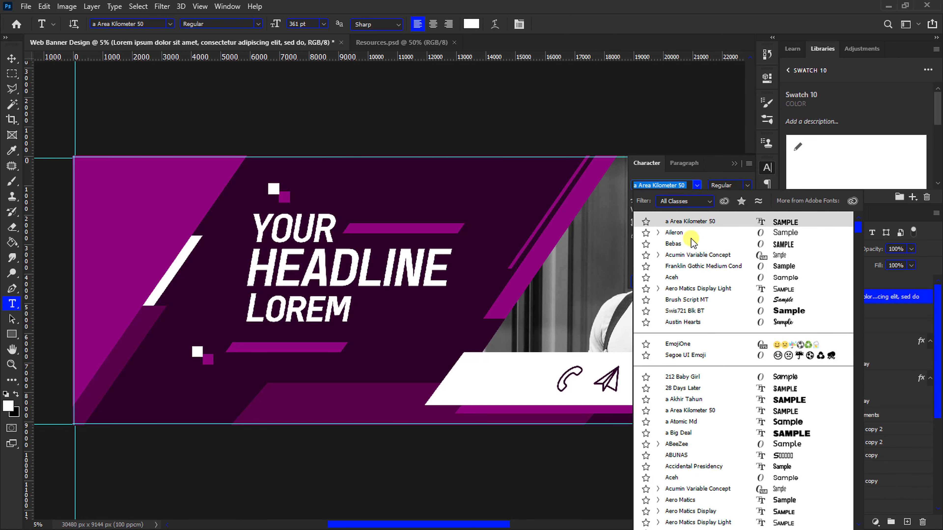
click(683, 255)
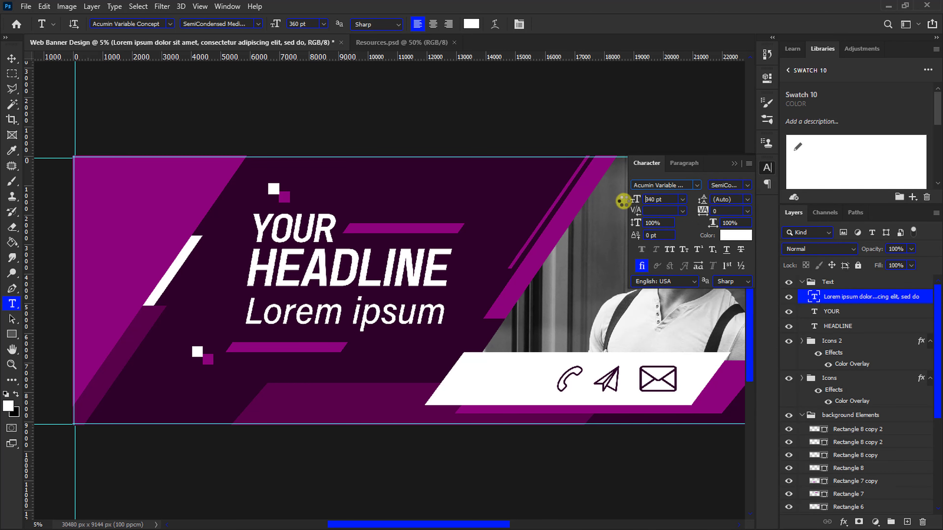
drag(623, 201, 631, 196)
click(723, 165)
key(v)
key(ctrl+plus)
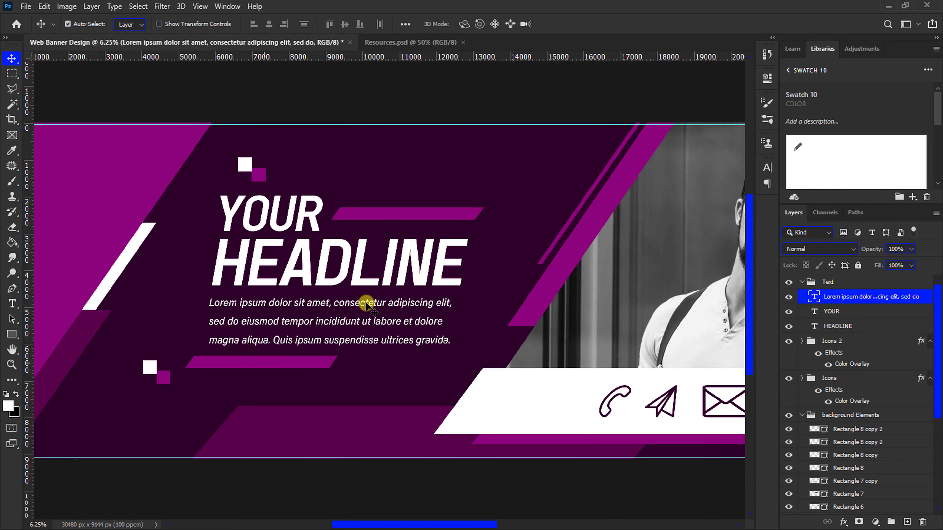
click(266, 366)
Duplicate YOUR into a two-line YOUR LOGO with 206 line spacing, moved up-right
click(305, 212)
key(ctrl+j)
text(YOUR LOGO)
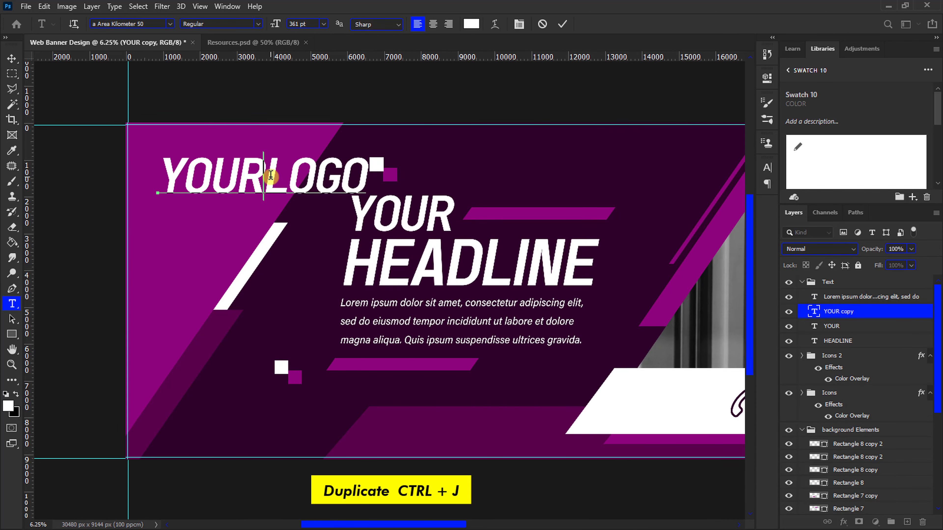
key(Return)
click(562, 24)
key(v)
click(767, 168)
click(702, 202)
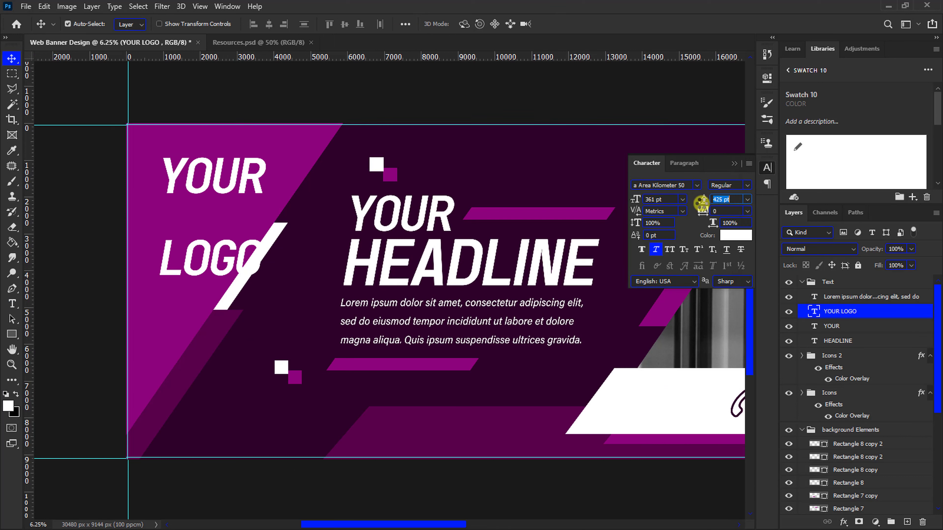
text(206)
key(Return)
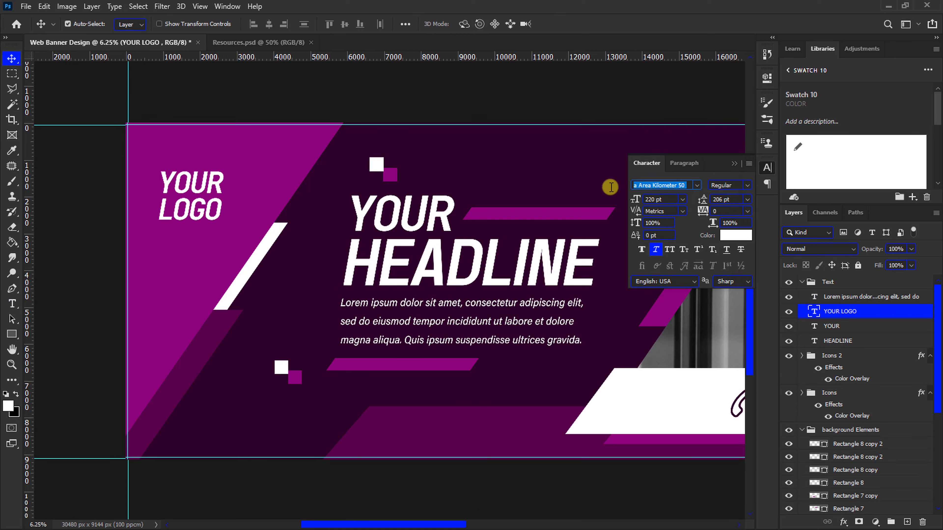
drag(209, 192, 225, 181)
Paste the website address as a new text layer near the banner's bottom
click(12, 304)
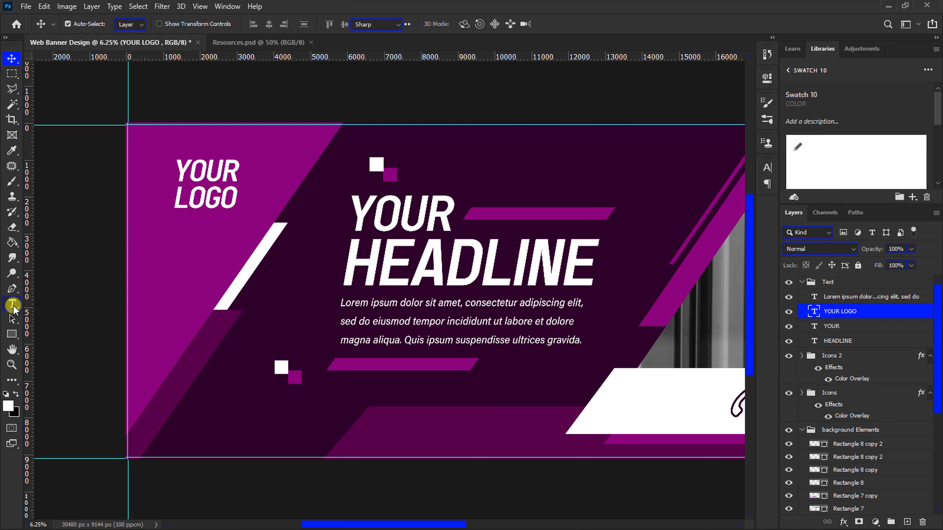
click(394, 433)
key(ctrl+v)
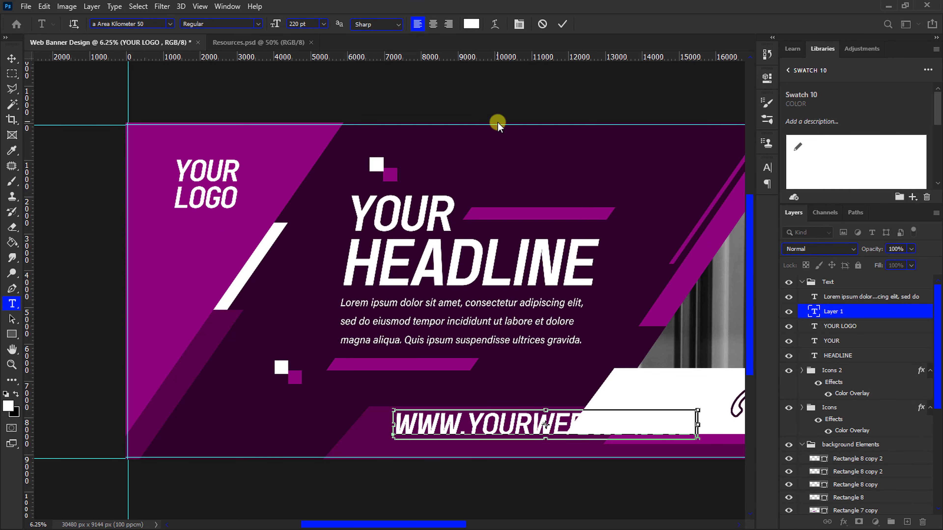
click(562, 24)
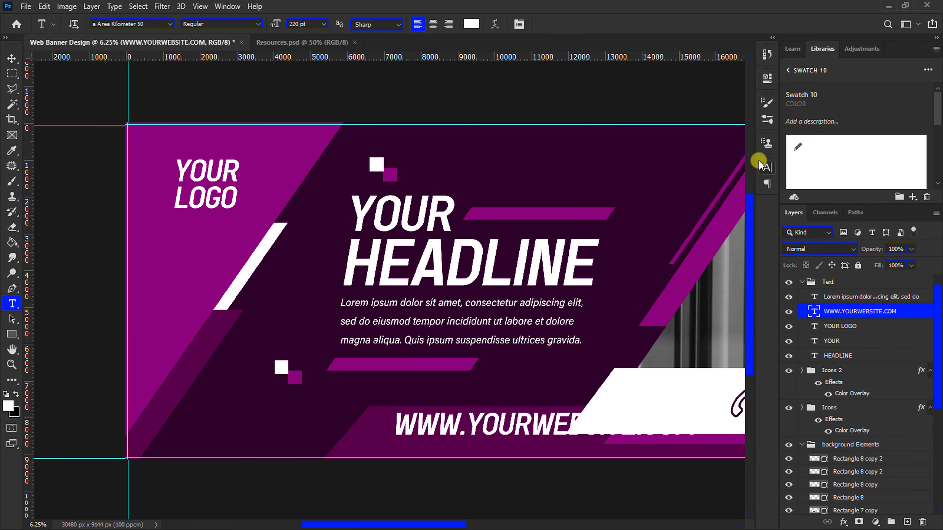
Make the website text upright in a new font, scaled to about 80% on the bottom strip
click(766, 167)
click(660, 252)
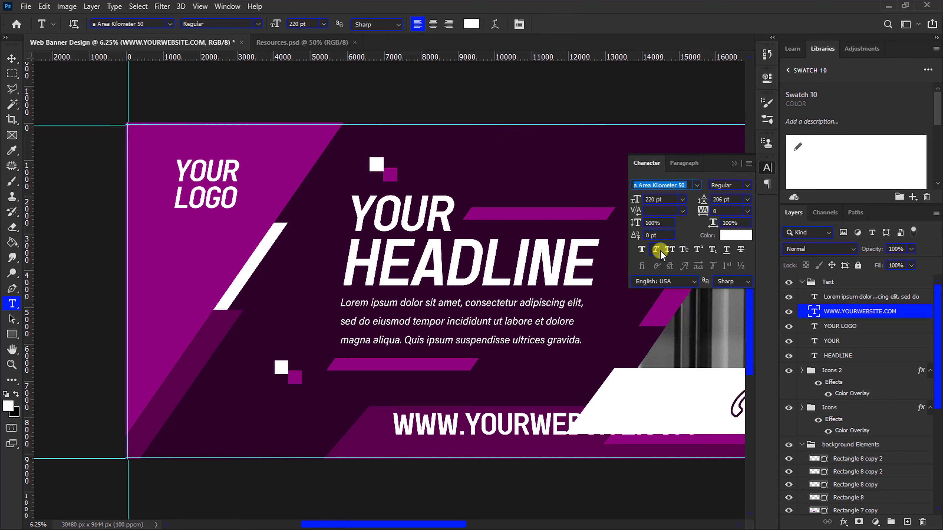
click(695, 185)
click(689, 219)
key(ctrl+t)
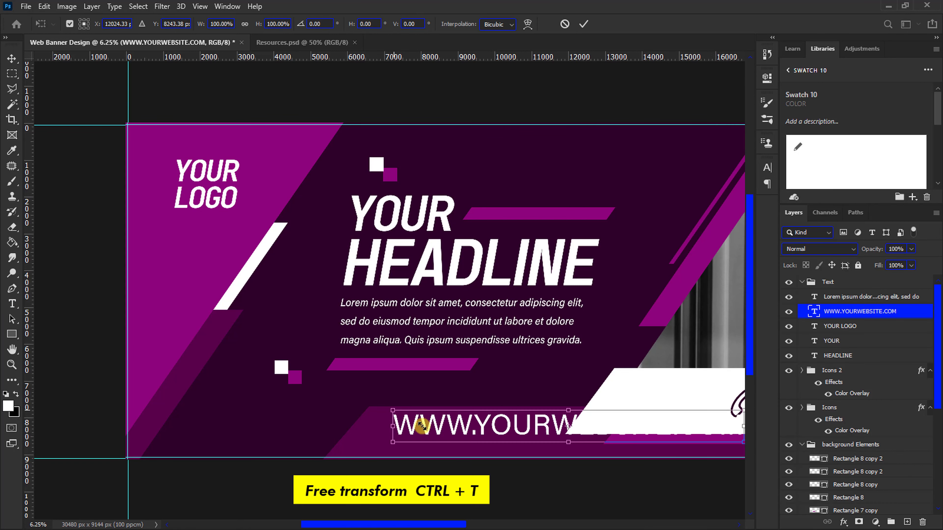
drag(348, 423, 360, 425)
drag(513, 432, 467, 430)
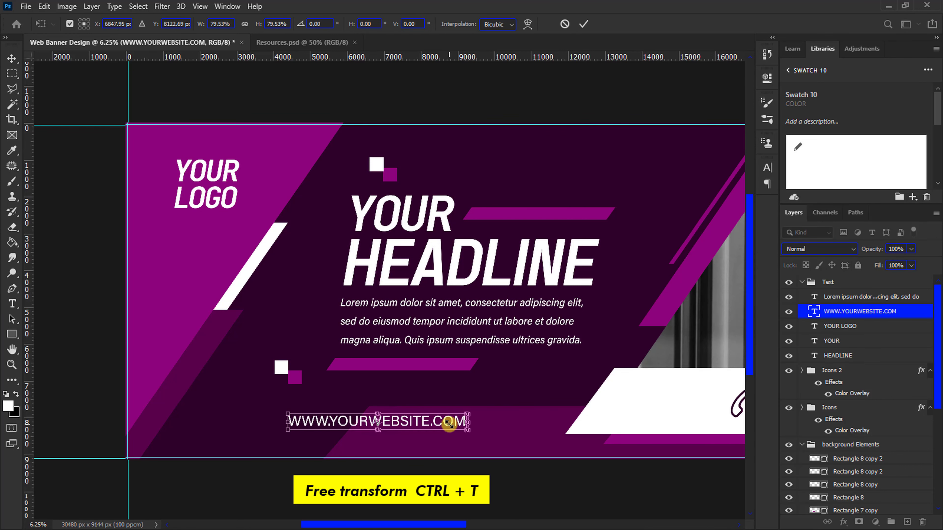
drag(394, 419, 480, 431)
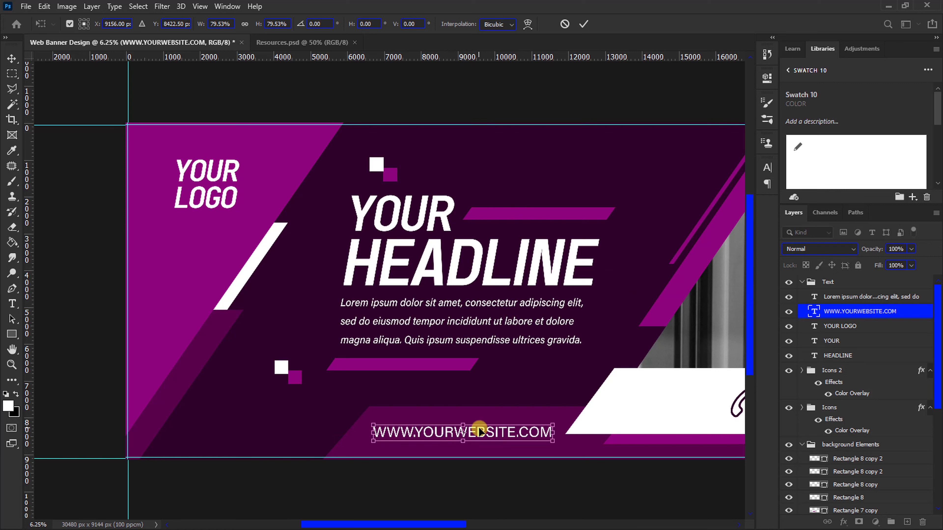
click(583, 25)
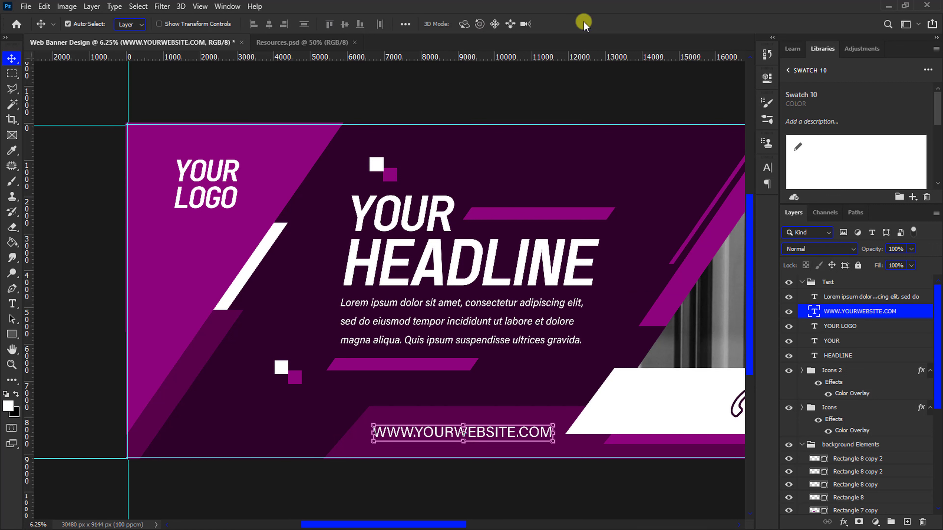
Duplicate the website text and move the copy to the banner's right side
click(473, 413)
scroll(473, 414, right, 5)
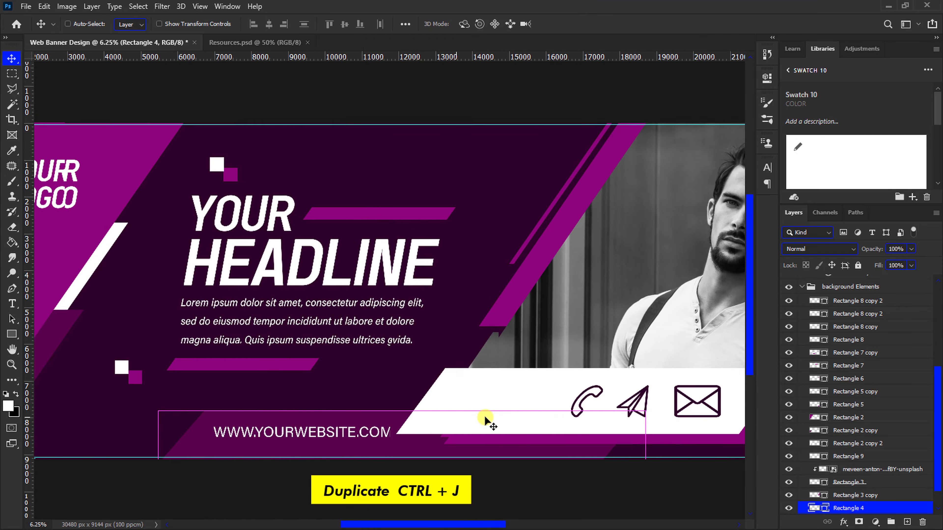
scroll(291, 435, right, 3)
click(291, 435)
key(ctrl+j)
drag(564, 415, 701, 431)
scroll(702, 432, right, 4)
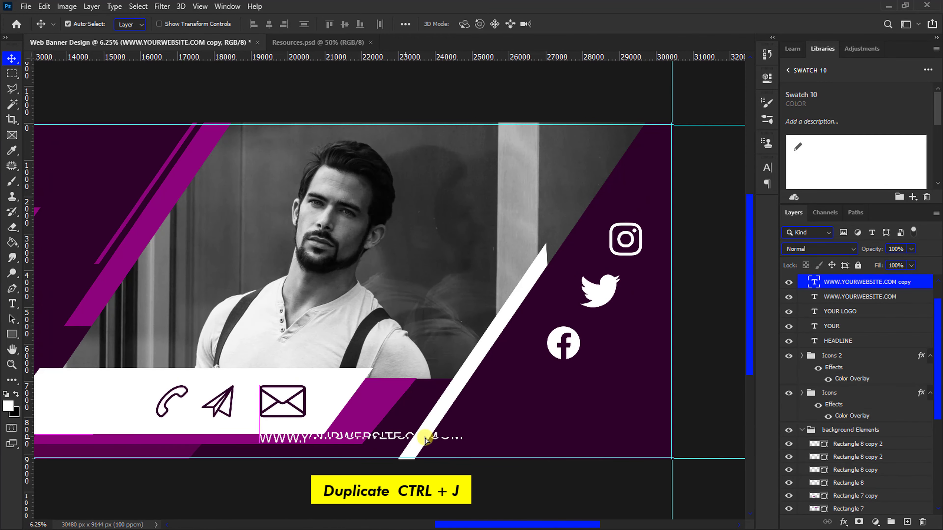
drag(334, 439, 531, 407)
Retype the copy as JOIN OUR TEAM and place it beneath the Facebook icon
double_click(530, 406)
text(JOIN OUR TEAM)
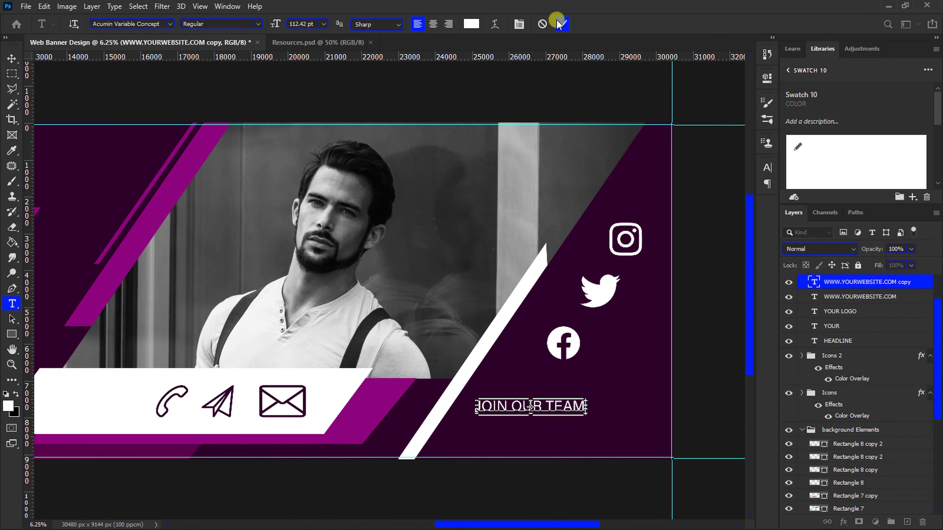
click(560, 24)
key(ctrl+t)
drag(547, 410, 600, 391)
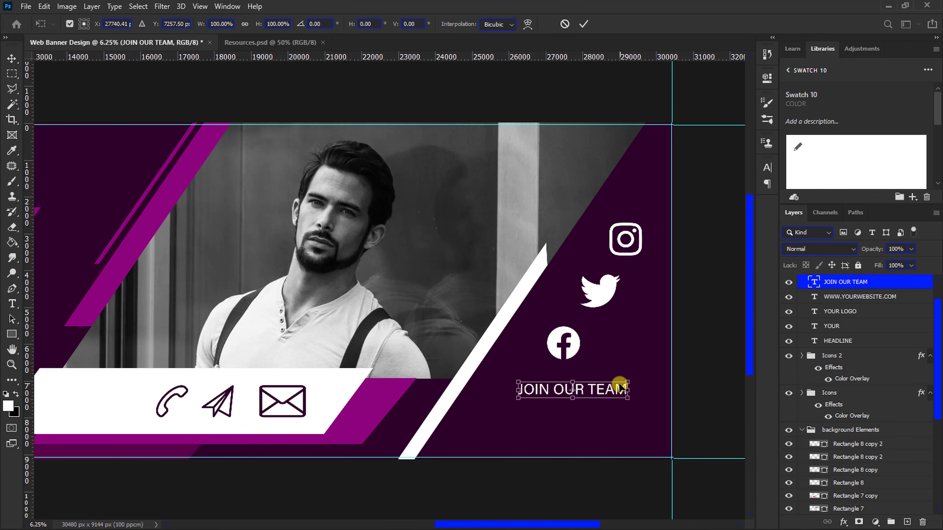
key(Return)
Add a pasted Lorem ipsum paragraph box below JOIN OUR TEAM
key(ctrl+v)
scroll(619, 387, left, 1)
click(11, 303)
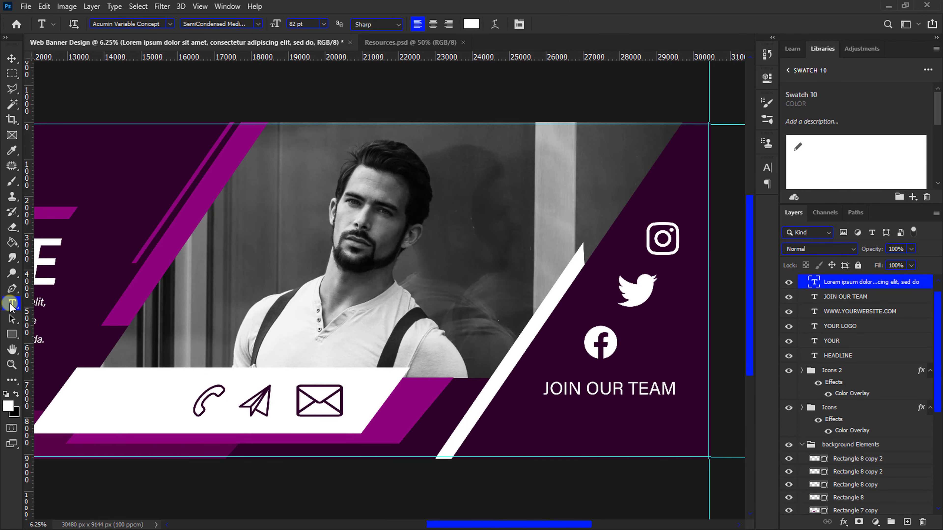
drag(511, 401, 693, 438)
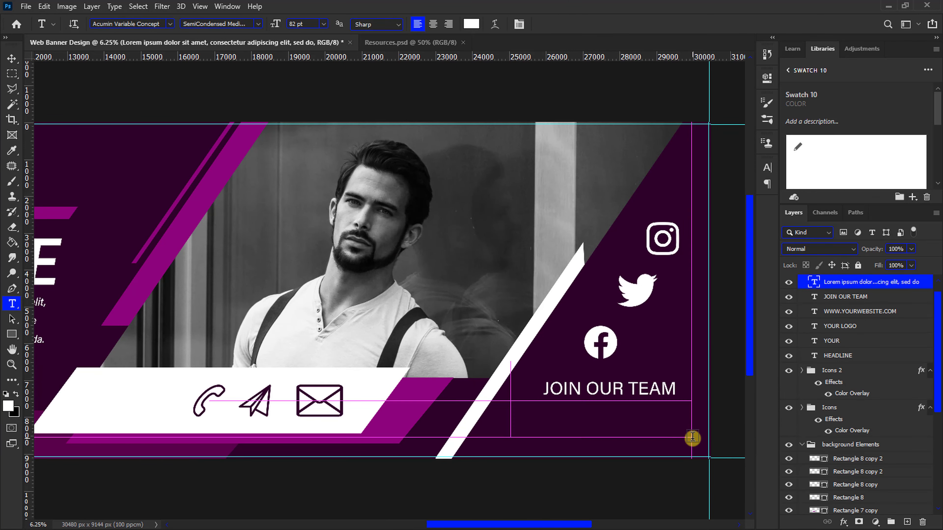
key(ctrl+v)
click(767, 167)
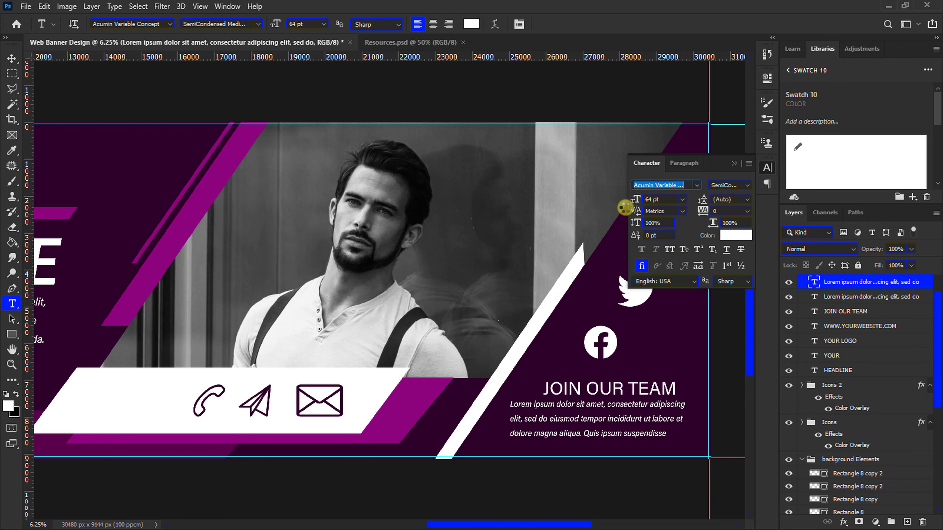
Duplicate YOUR onto the white contact bar, coloured dark purple and upright
click(735, 164)
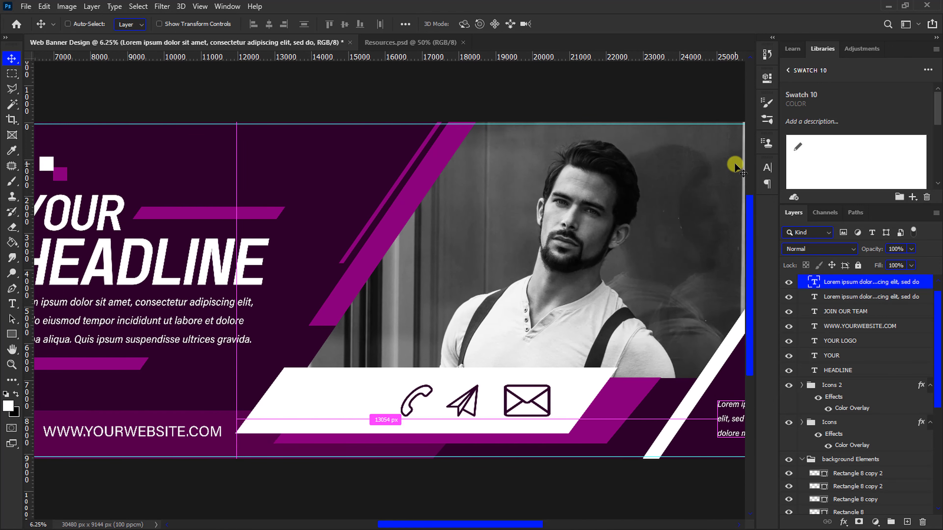
click(176, 208)
key(ctrl+j)
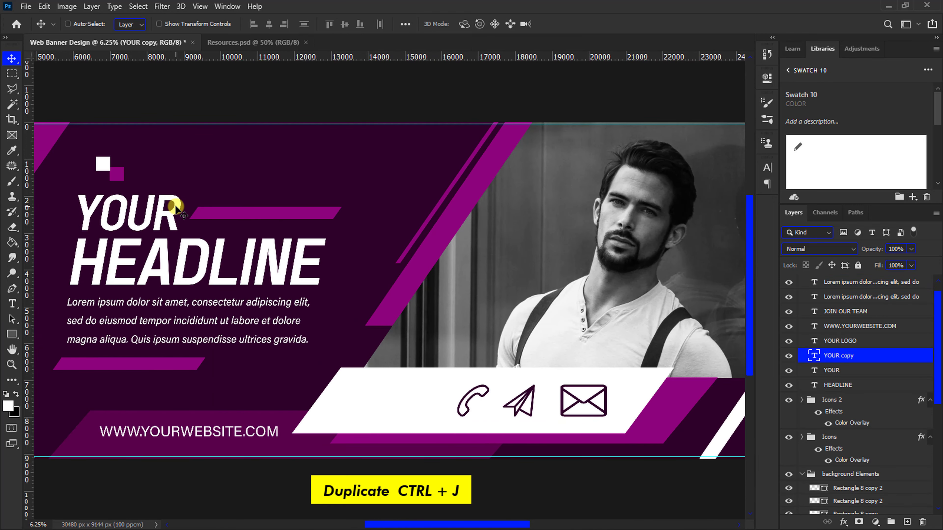
drag(174, 207, 435, 397)
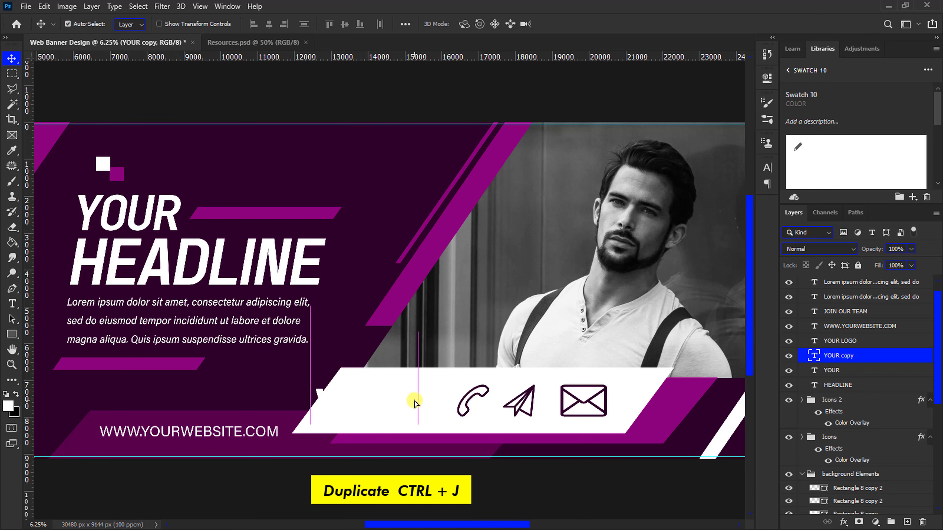
click(767, 167)
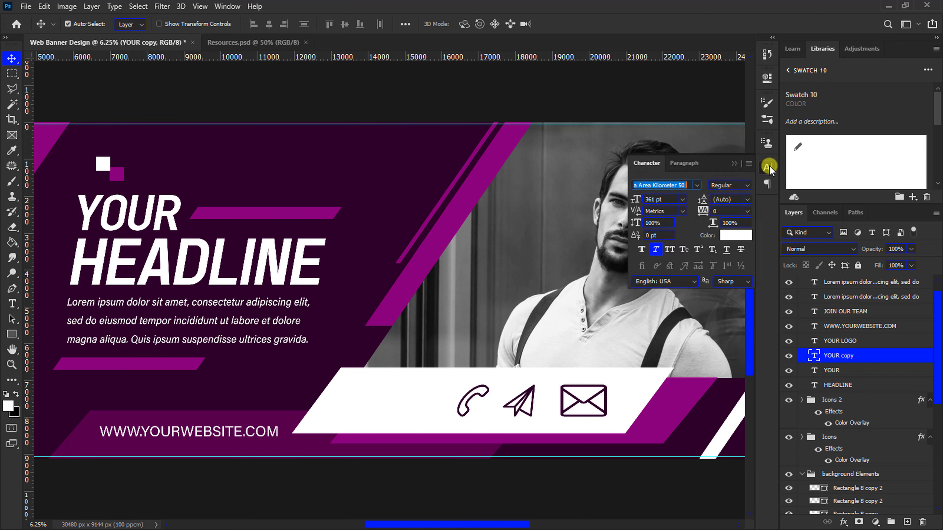
click(735, 235)
click(402, 195)
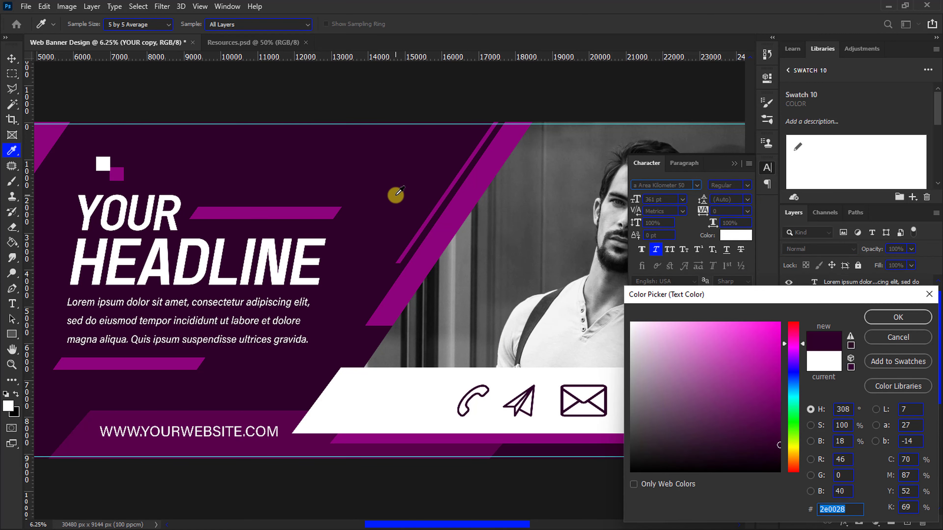
click(873, 317)
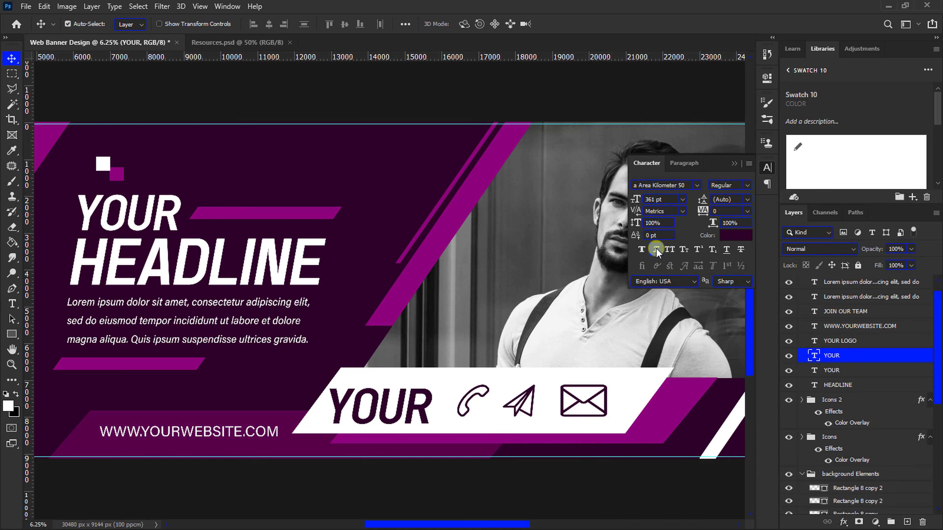
click(655, 249)
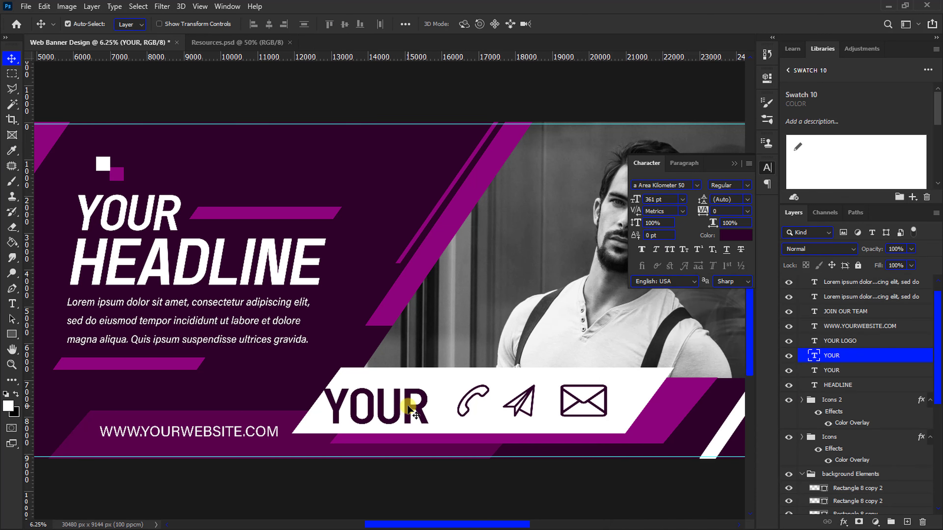
Retype the copy as CONTACT US and shrink it to fit beside the icons
double_click(408, 390)
text(CONTACT US)
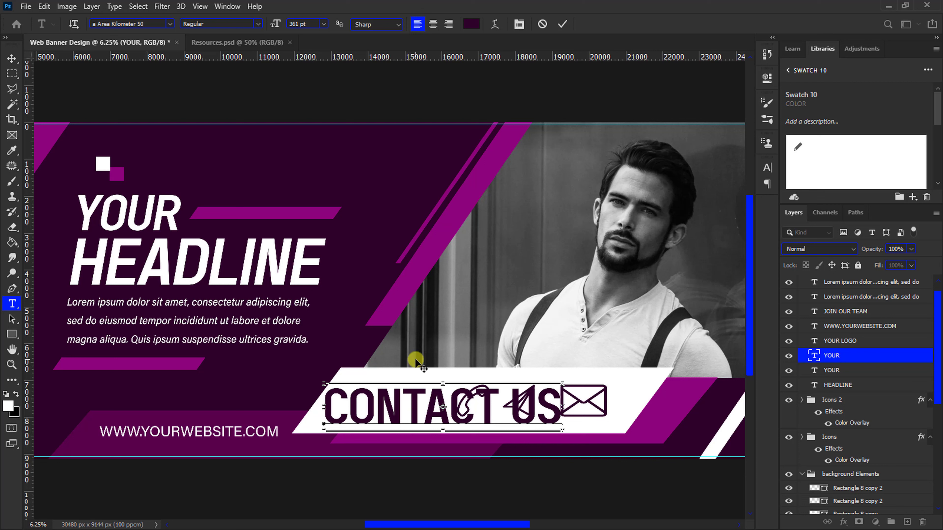
click(563, 24)
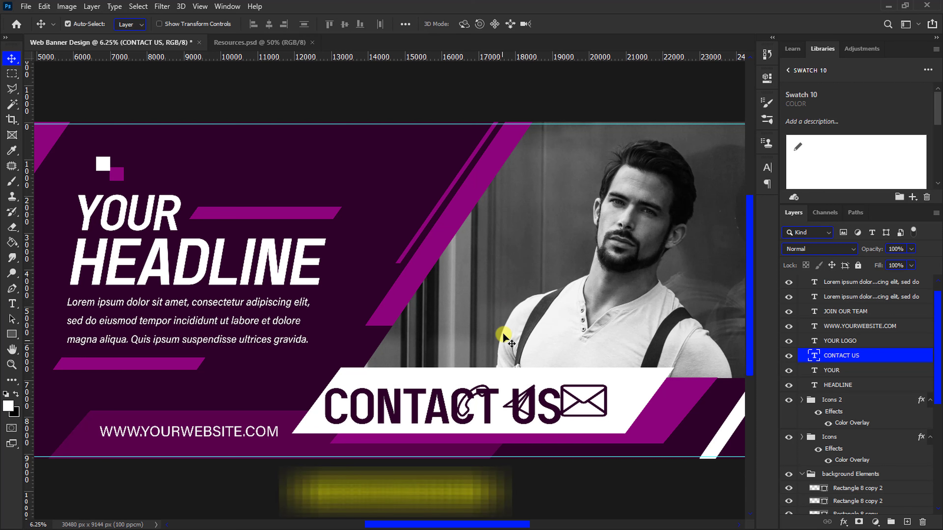
key(ctrl+t)
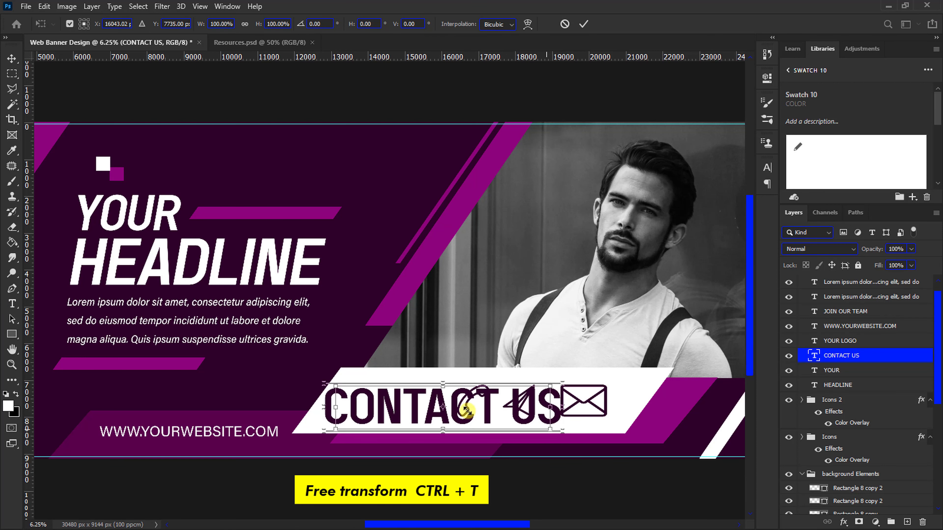
mouse_move(563, 431)
mouse_down()
mouse_move(396, 393)
mouse_move(397, 412)
mouse_up()
key(Return)
Duplicate CONTACT US as a SEND MAIL line and select both lines
key(ctrl+j)
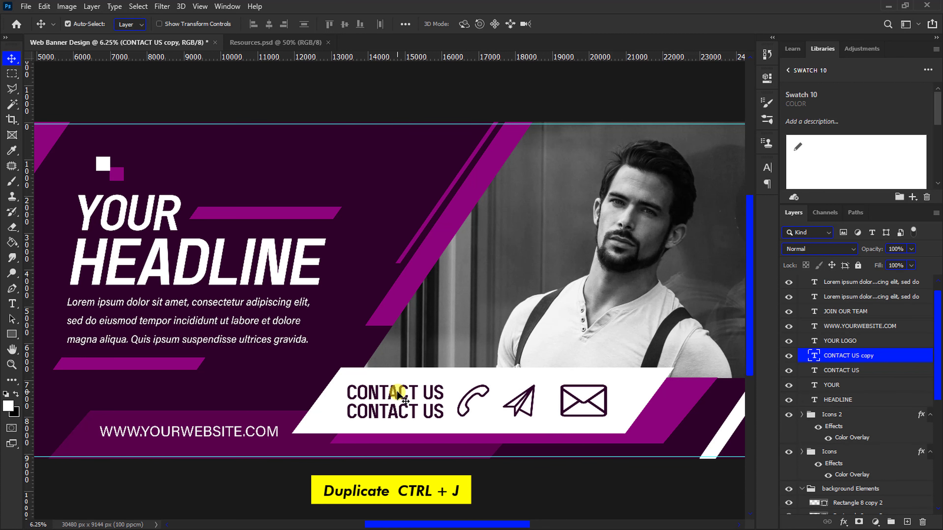
double_click(396, 412)
text(SEND MAIL)
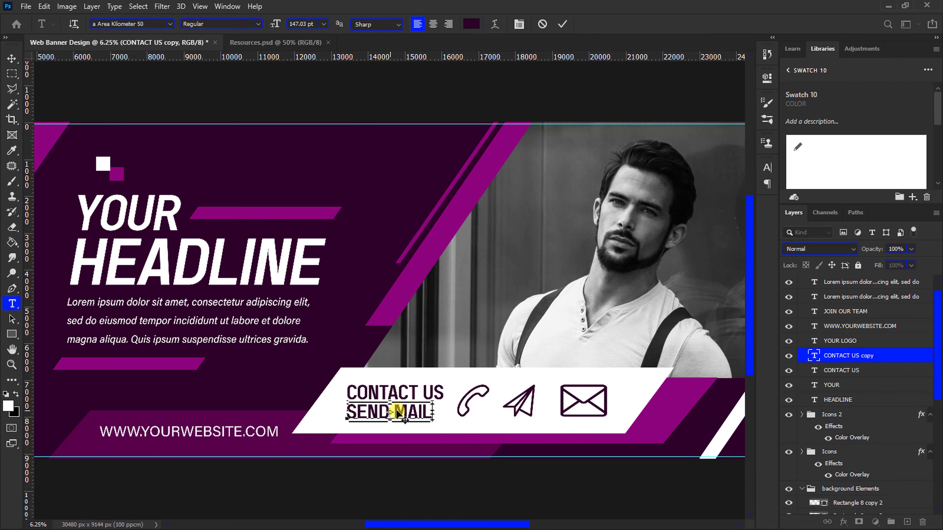
click(562, 24)
key(v)
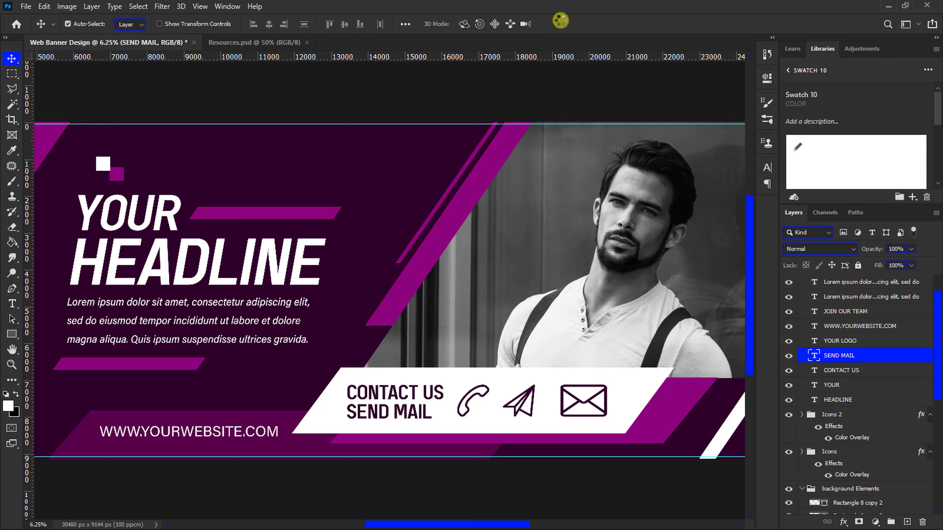
ctrl+click(842, 372)
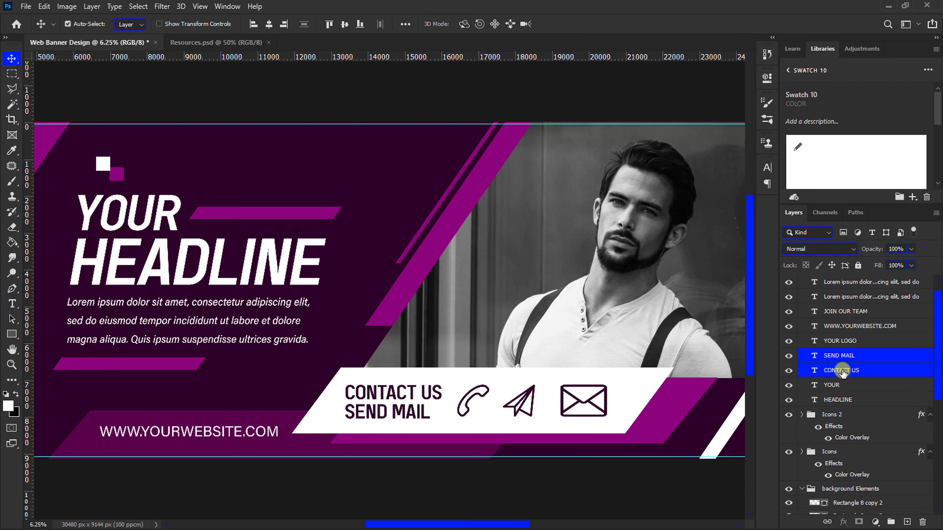
Collapse the Text and background Elements groups and fit the whole banner on screen
scroll(840, 360, up, 1)
click(802, 283)
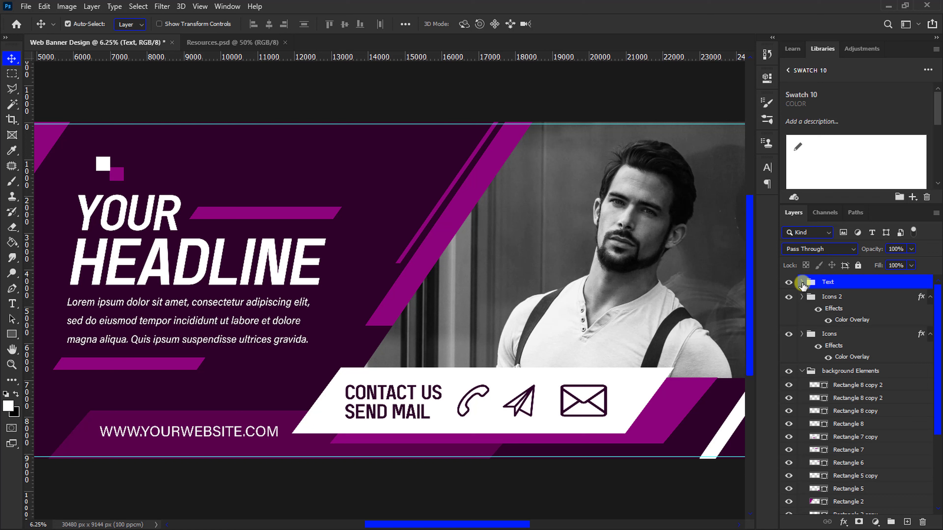
click(802, 371)
click(804, 370)
key(ctrl+0)
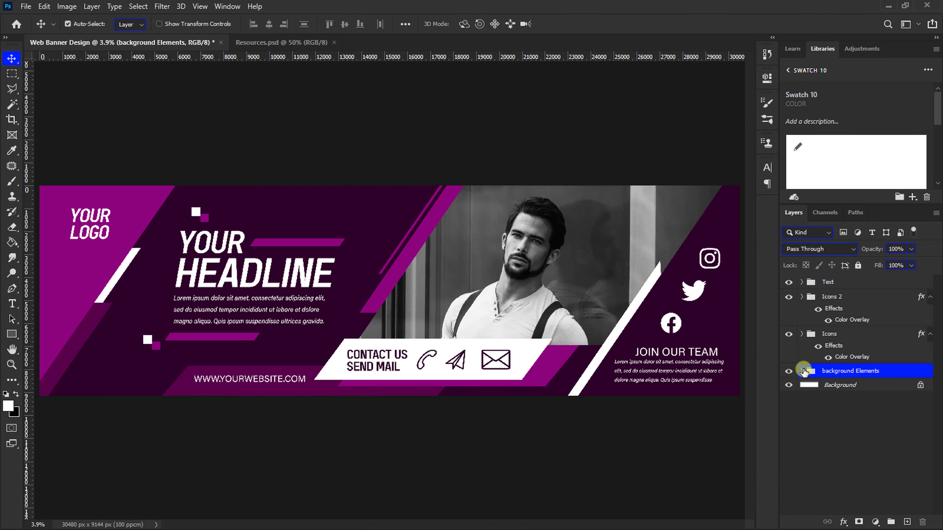